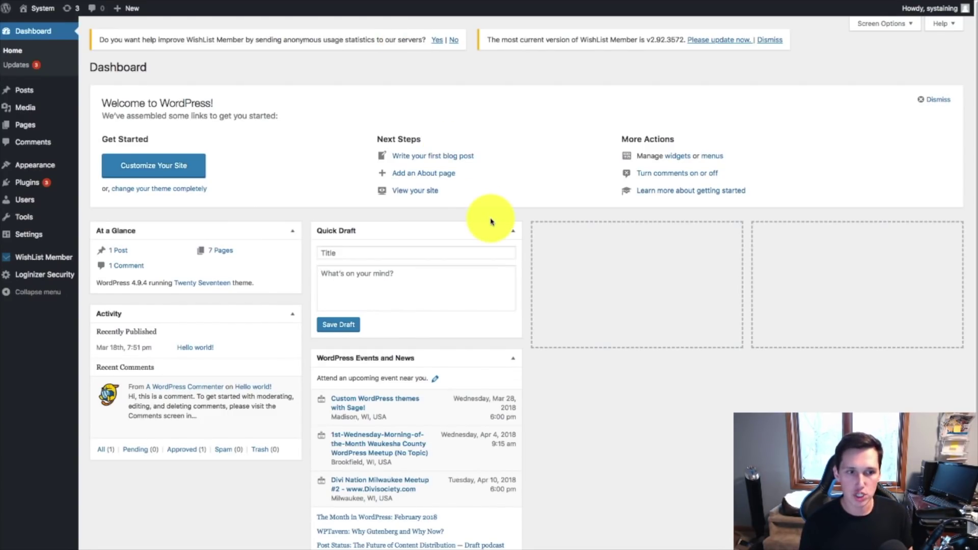
Search the directory of new plugins for "membership"
mouse_move(40, 257)
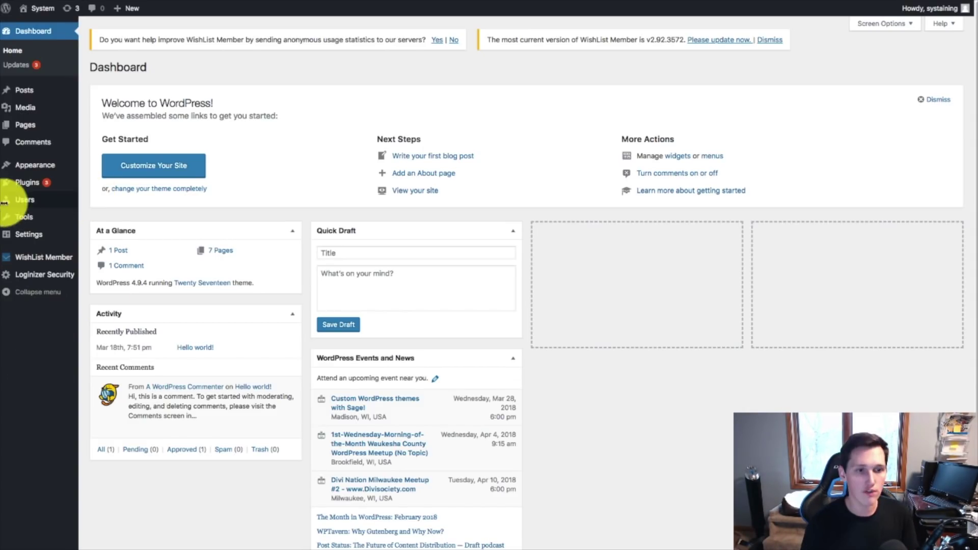
mouse_move(26, 183)
click(106, 199)
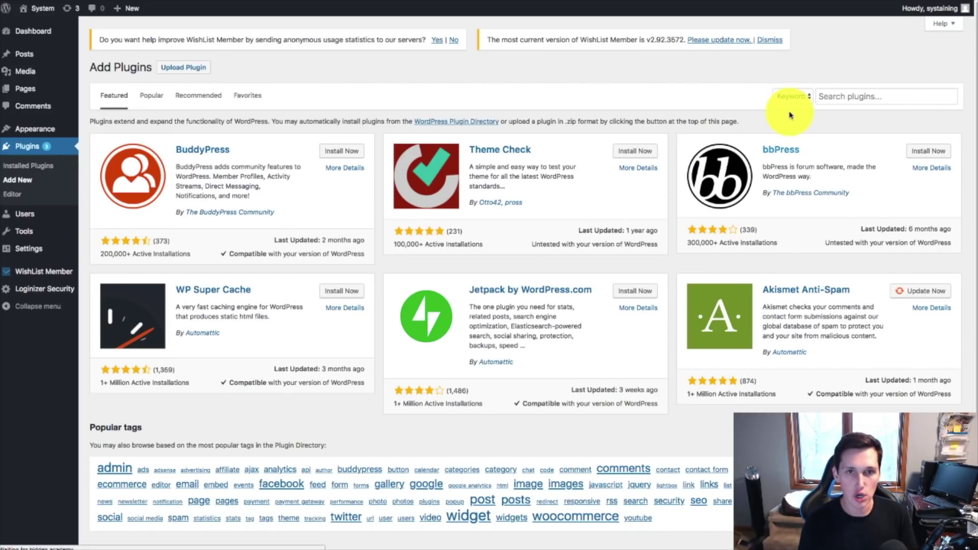
click(830, 97)
text(membership)
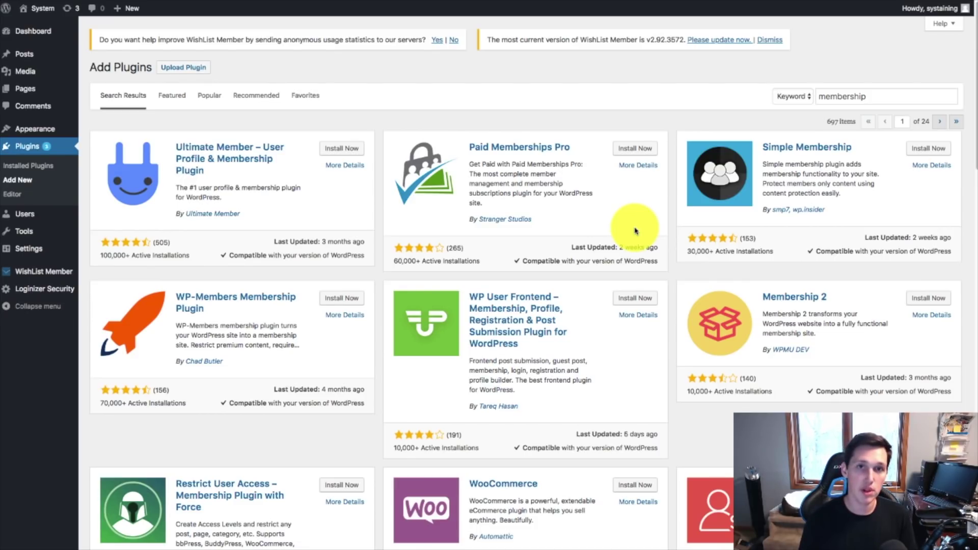
Examine the membership plugins found, including the s2Member Framework entry
scroll(233, 385, down, 3)
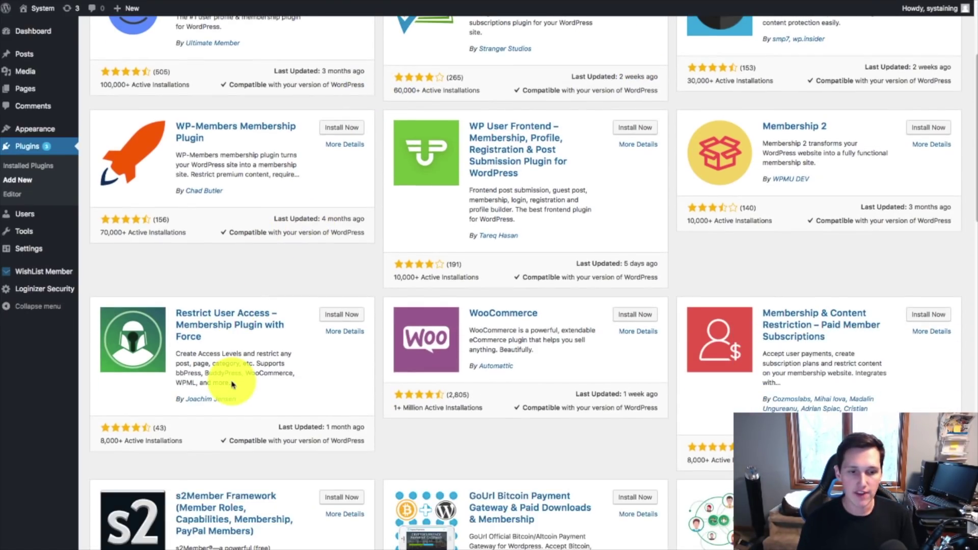
scroll(232, 385, down, 2)
drag(266, 441, 181, 402)
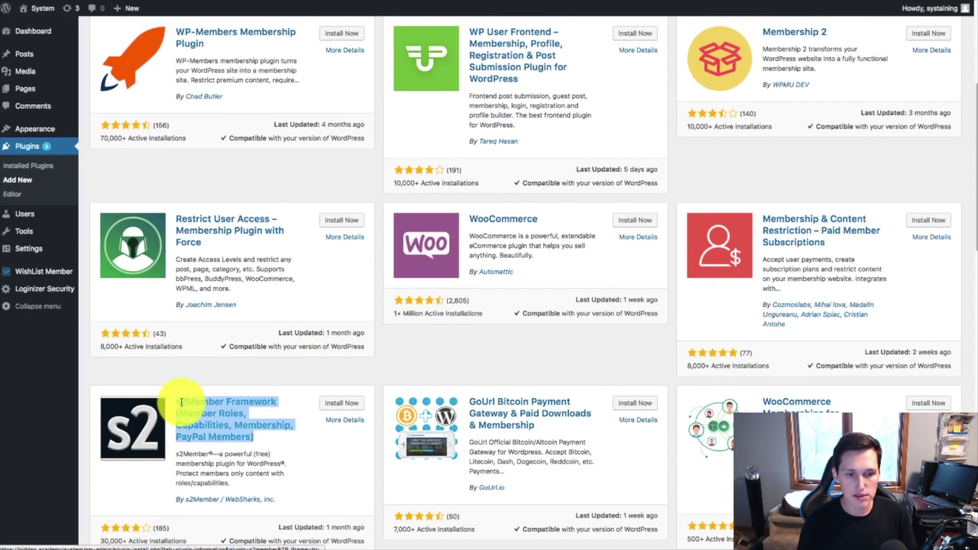
scroll(214, 405, down, 2)
click(304, 363)
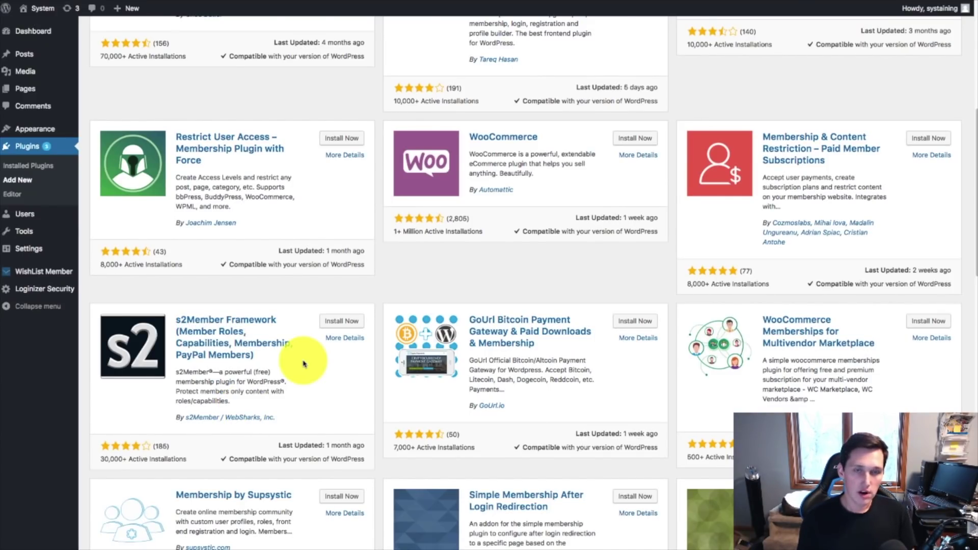
scroll(304, 363, up, 6)
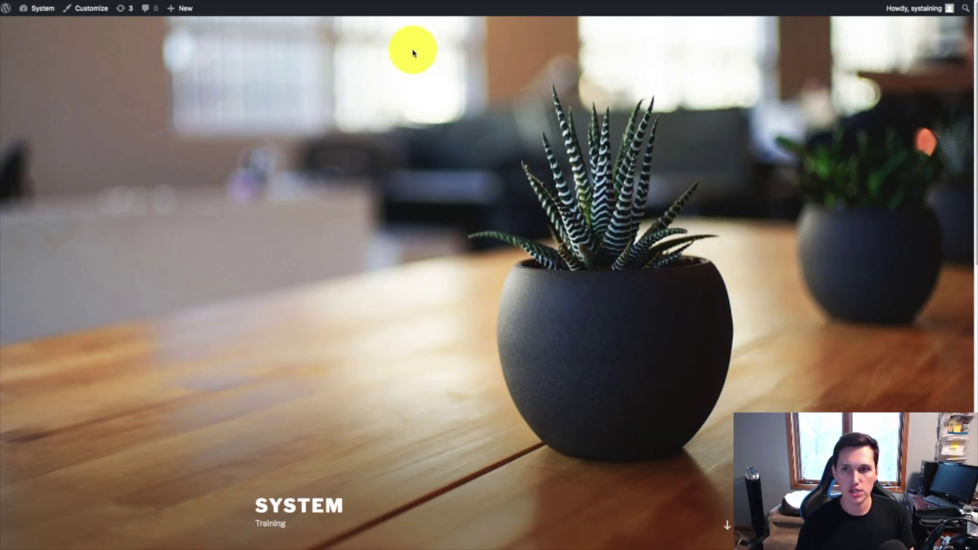
Look over the System site's front page from its header image down through the content
scroll(444, 206, down, 10)
scroll(444, 205, down, 2)
scroll(426, 262, up, 8)
scroll(581, 321, down, 6)
scroll(366, 247, down, 3)
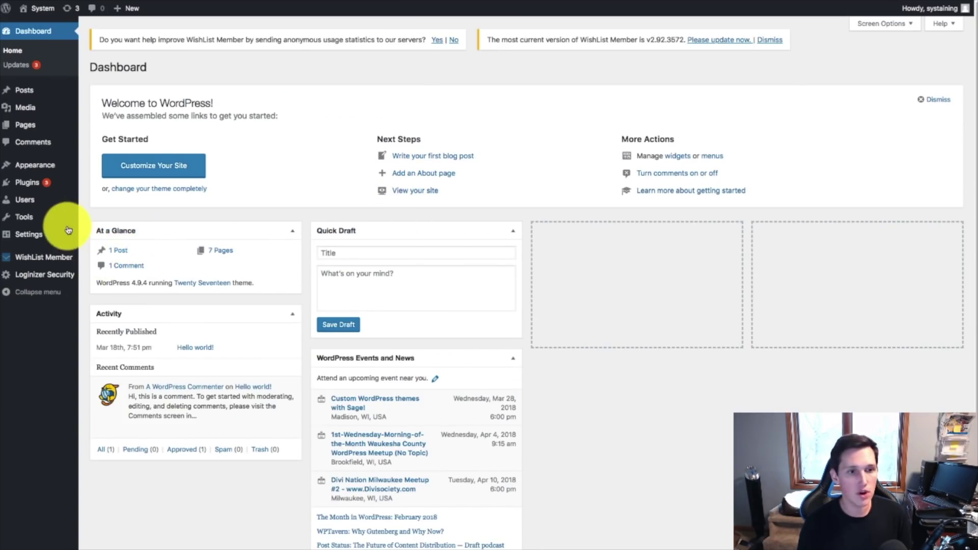
View the System site's installed themes and the directory of themes that can be added
mouse_move(35, 165)
click(100, 166)
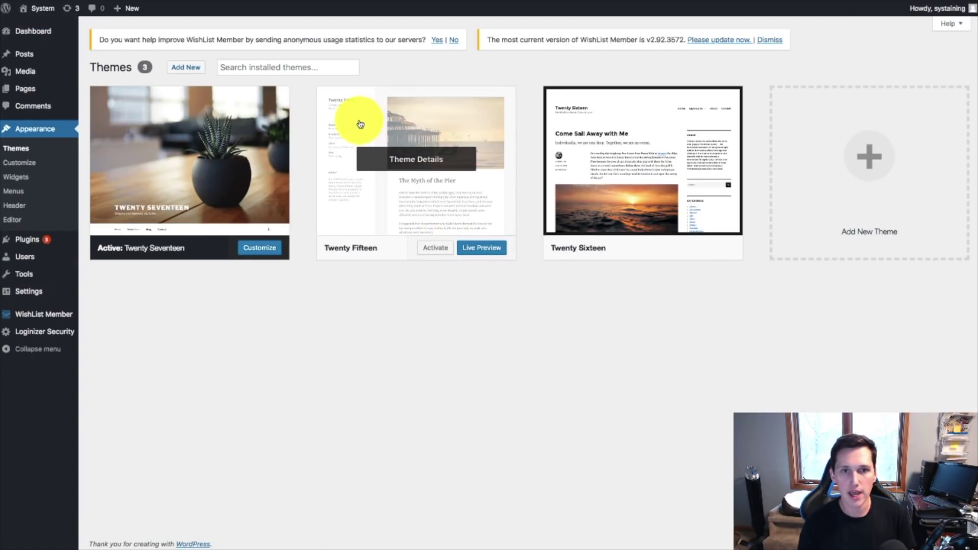
click(825, 245)
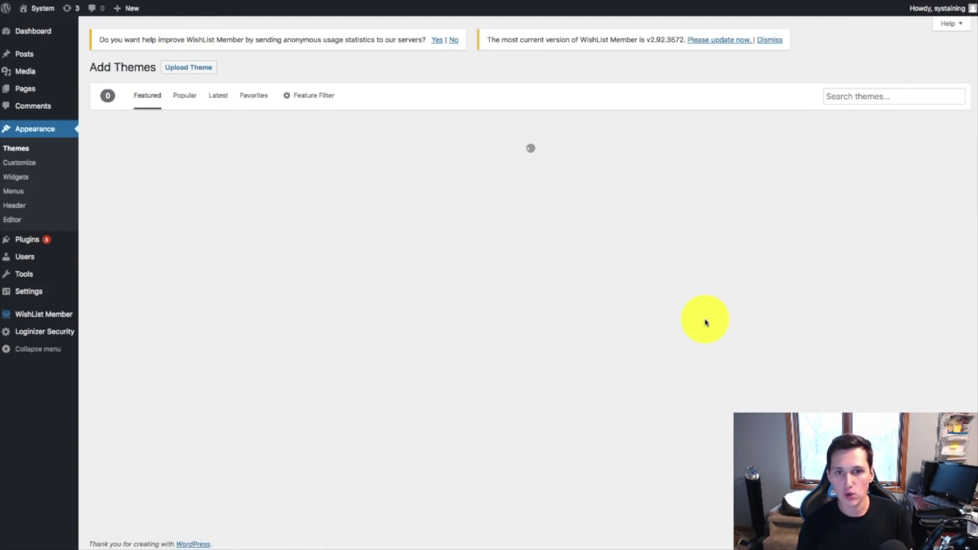
click(174, 102)
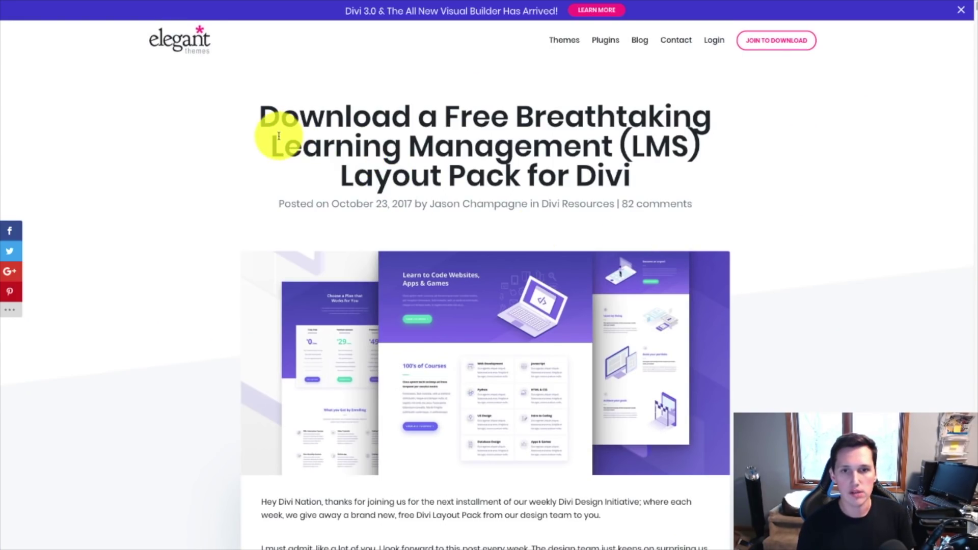
Examine the Elegant Themes article on the free Learning Management (LMS) layout pack for Divi and its page designs
drag(246, 135, 666, 160)
scroll(673, 184, down, 15)
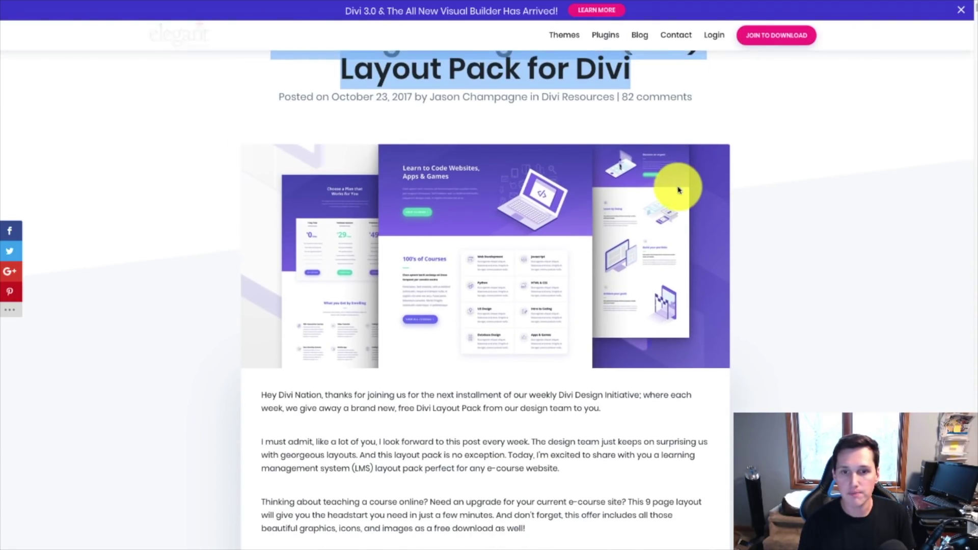
scroll(503, 251, down, 15)
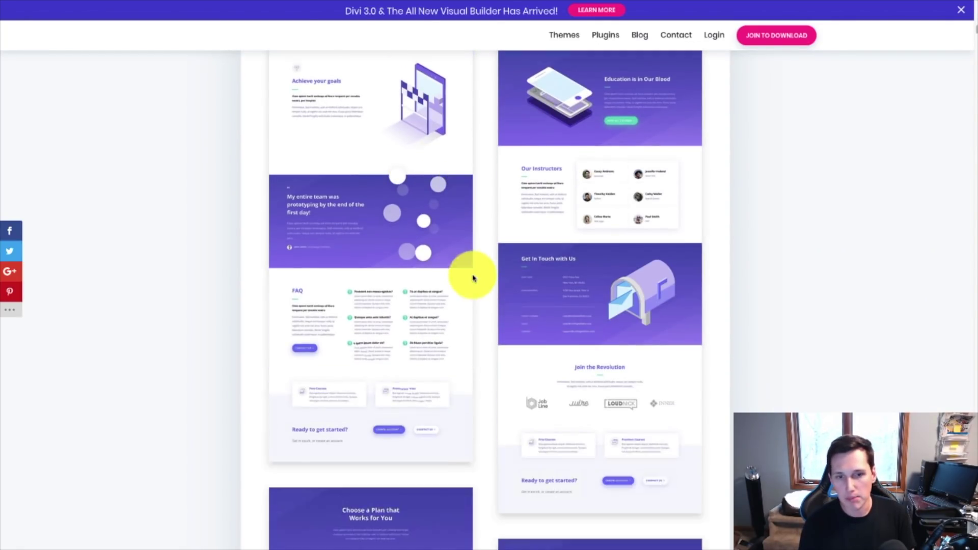
scroll(467, 278, down, 20)
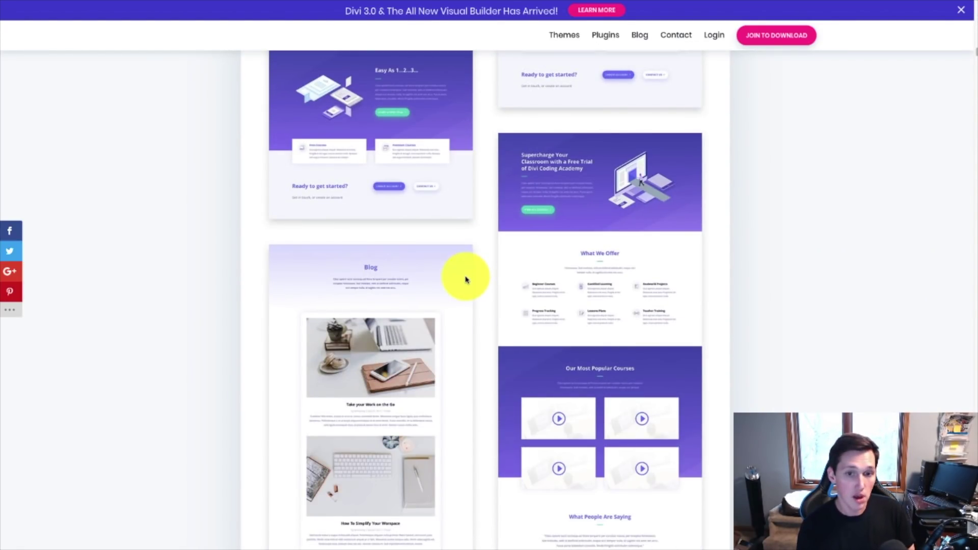
scroll(466, 279, down, 12)
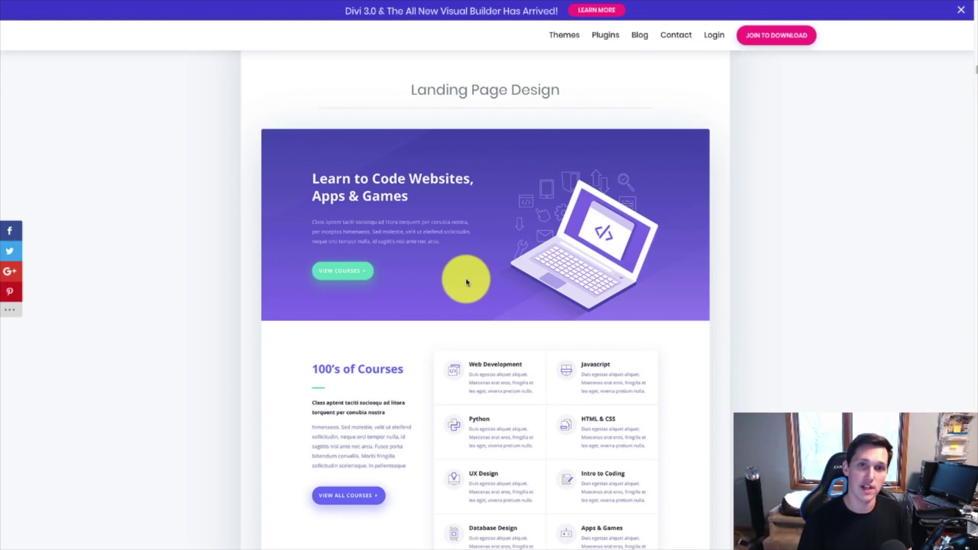
scroll(571, 345, up, 2)
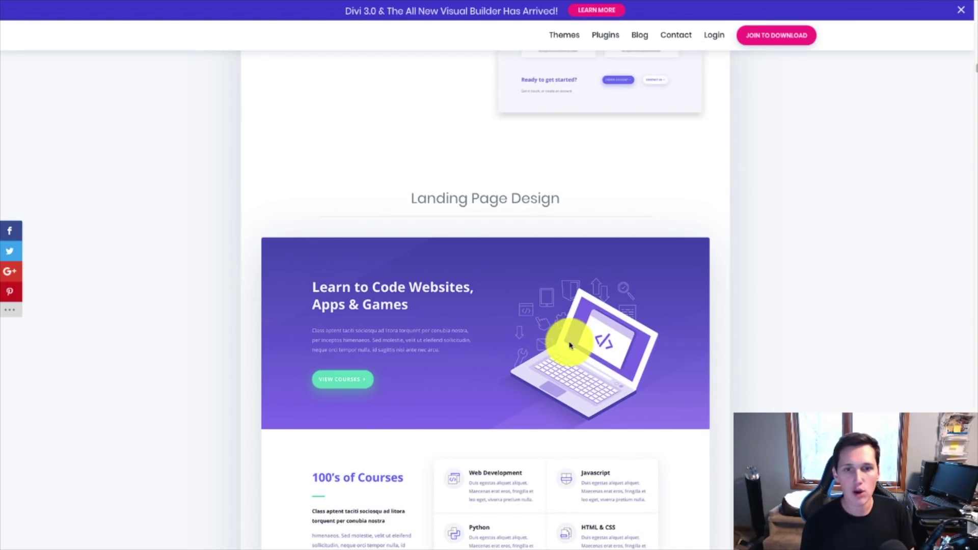
scroll(571, 345, up, 10)
scroll(586, 323, up, 5)
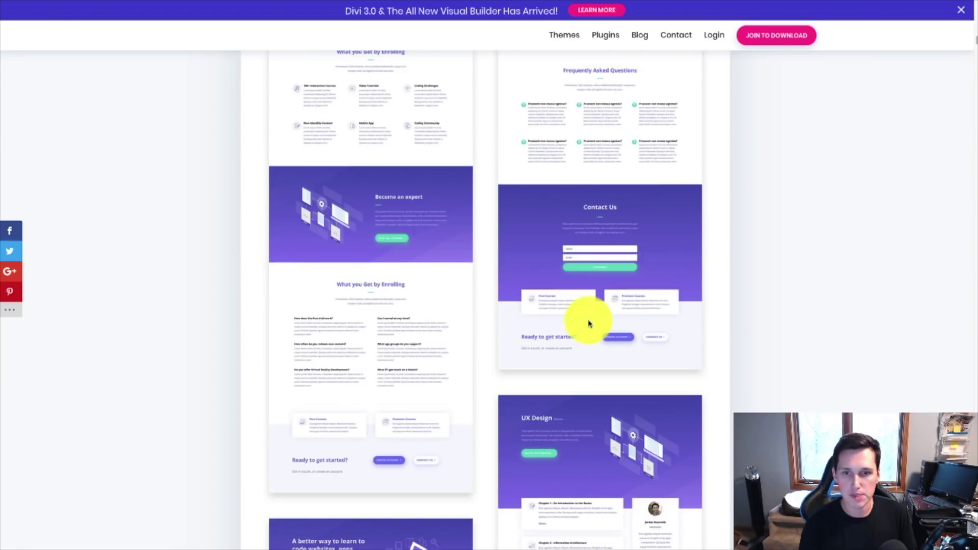
scroll(589, 323, up, 4)
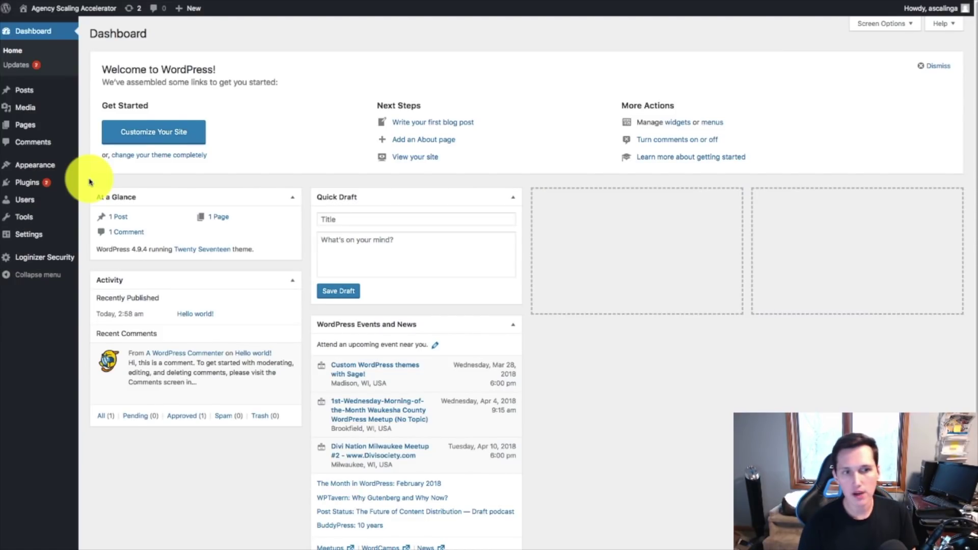
Upload the Divi theme package to the Agency Scaling Accelerator site, install it and activate it
click(46, 169)
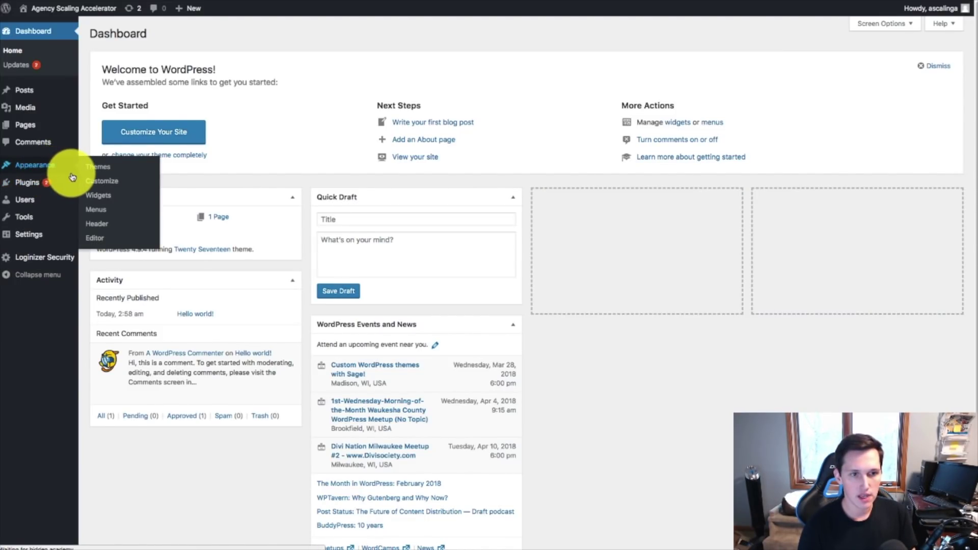
click(122, 181)
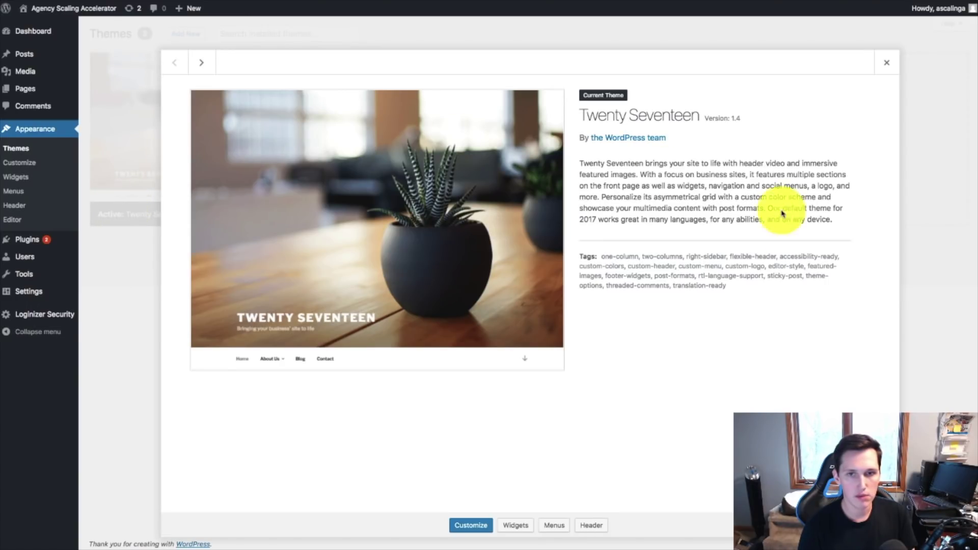
click(887, 62)
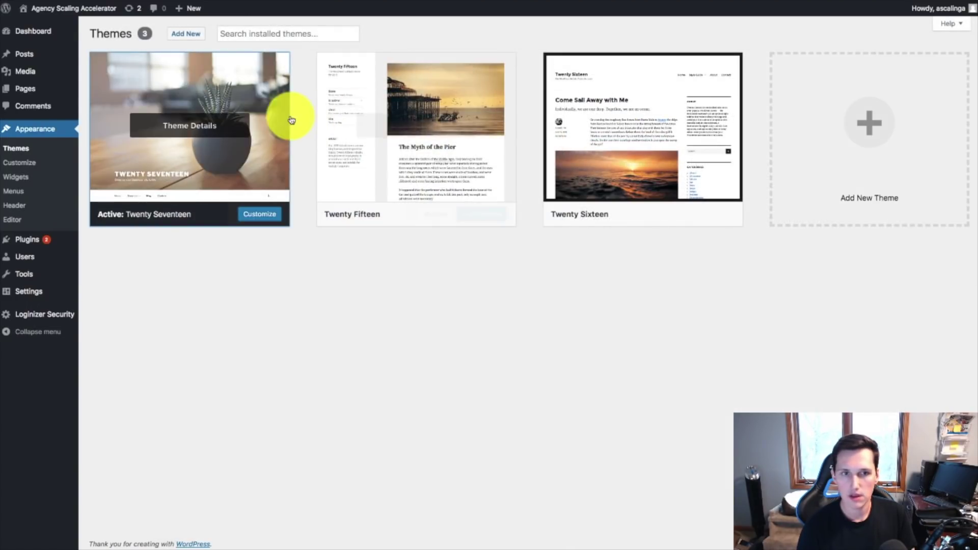
click(176, 34)
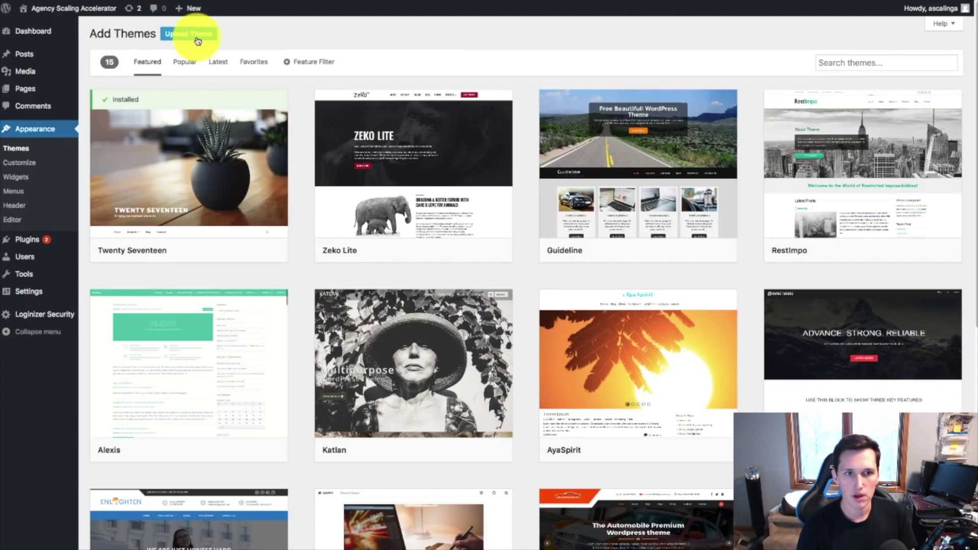
click(196, 37)
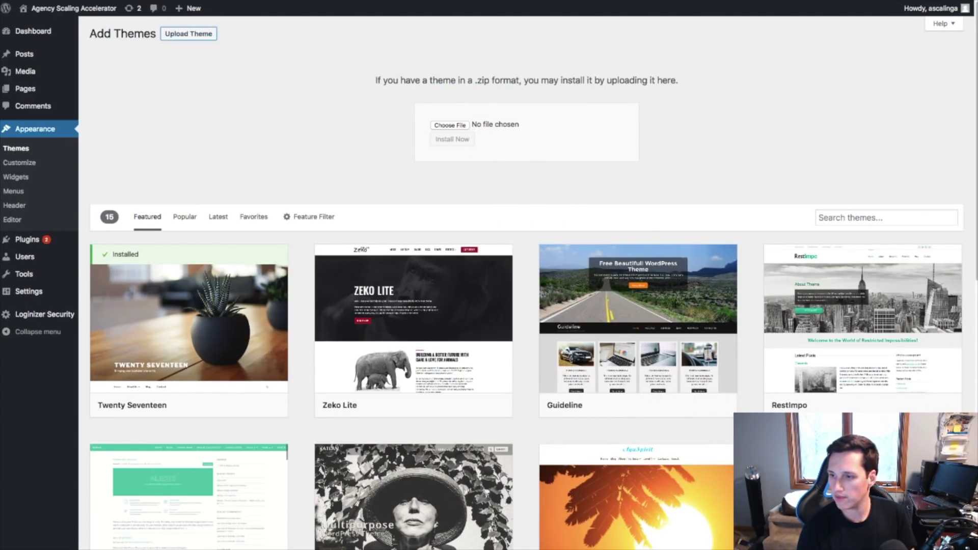
drag(977, 316, 454, 126)
click(475, 144)
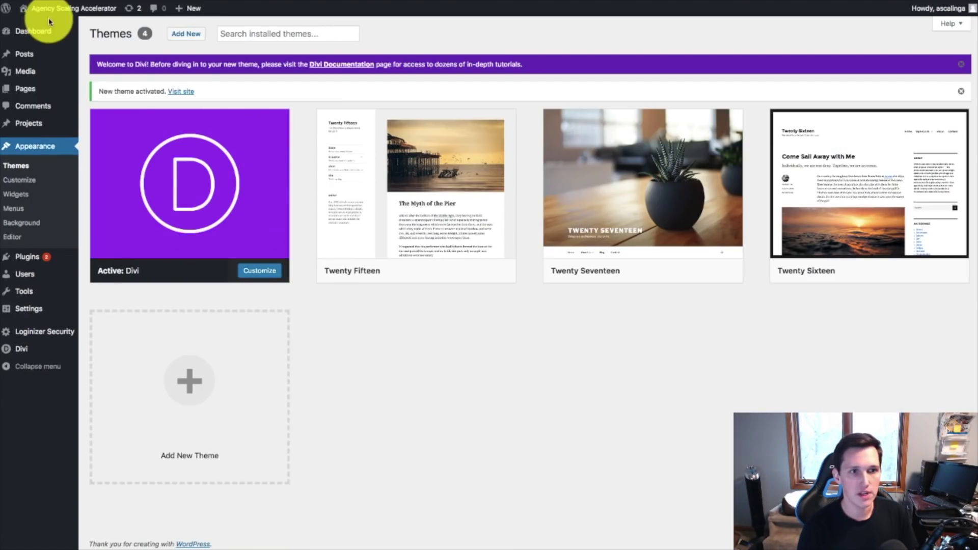
View the Agency Scaling Accelerator front page with the Divi theme, and return to the theme management page
click(43, 8)
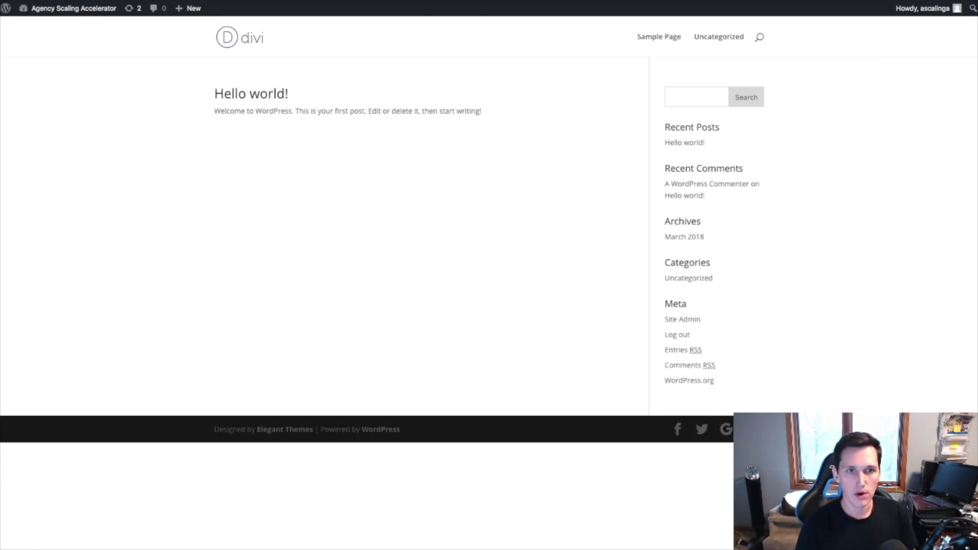
key(alt+Left)
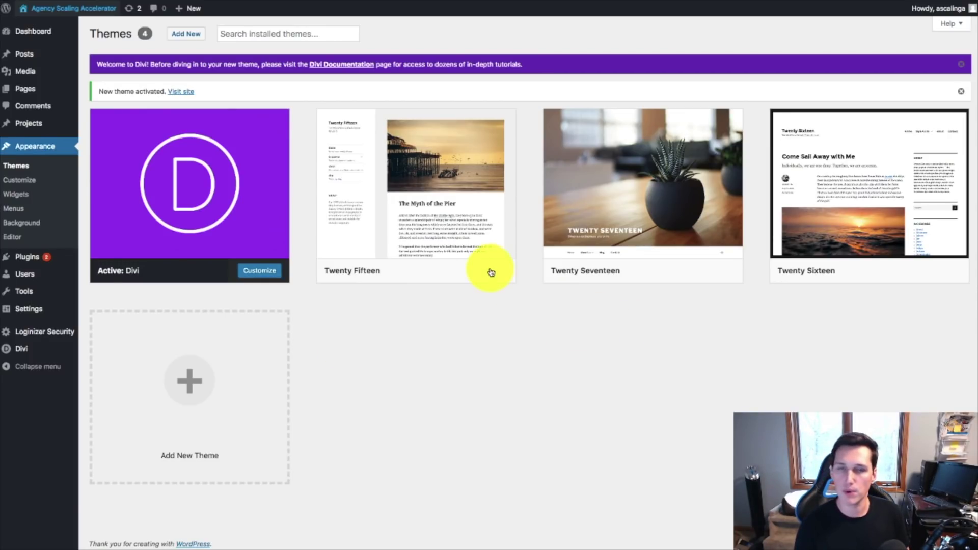
mouse_move(487, 267)
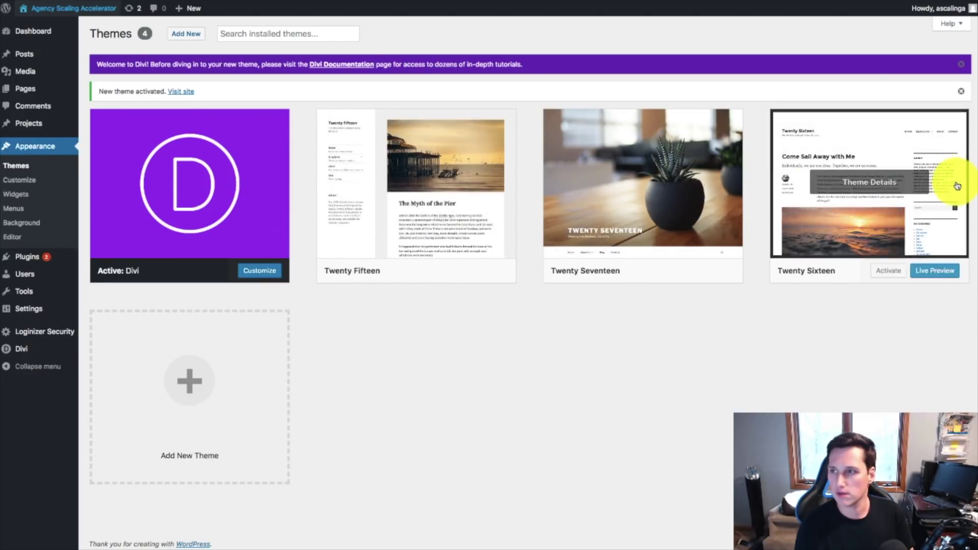
Upload the plugin file wishlist-member-v2.90.3101 (1).zip, install it and activate the plugin
click(26, 257)
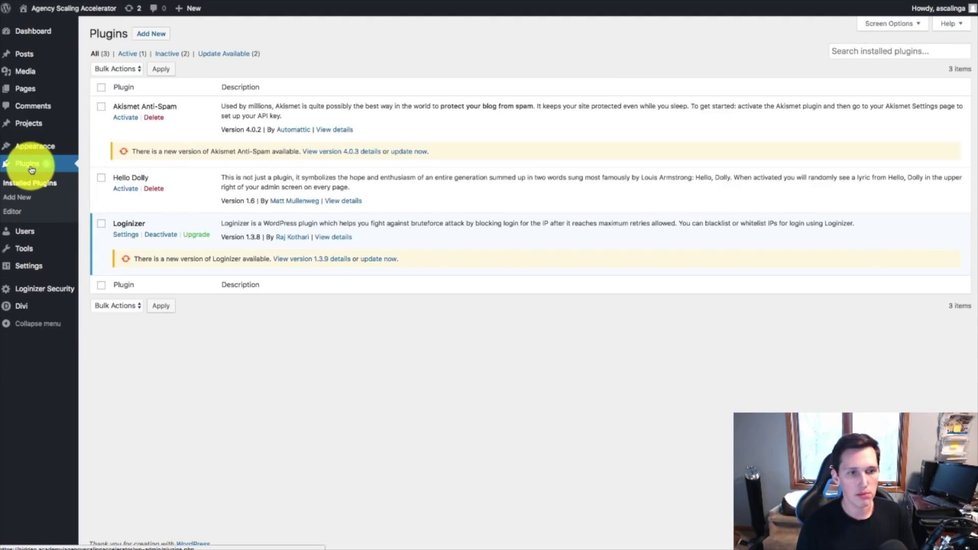
click(163, 32)
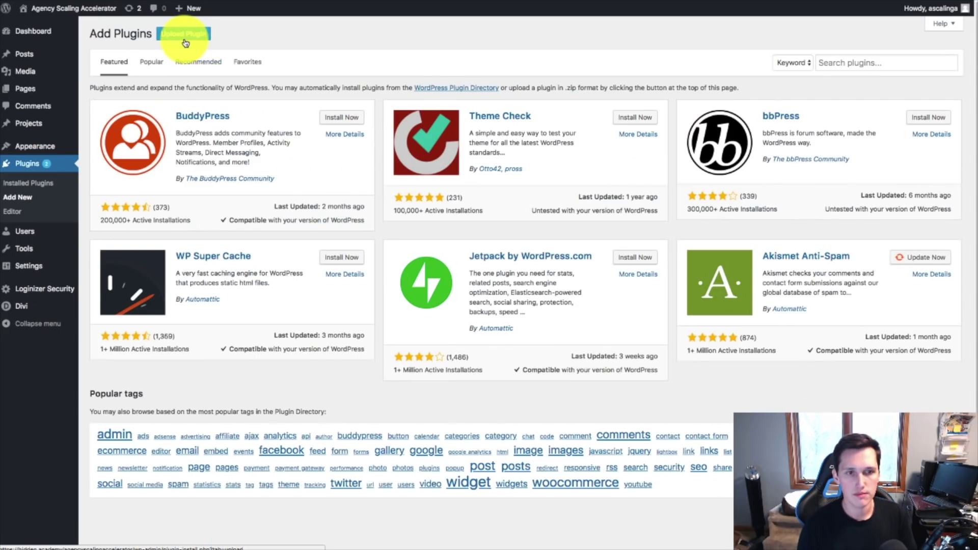
click(184, 34)
drag(977, 285, 451, 125)
click(458, 143)
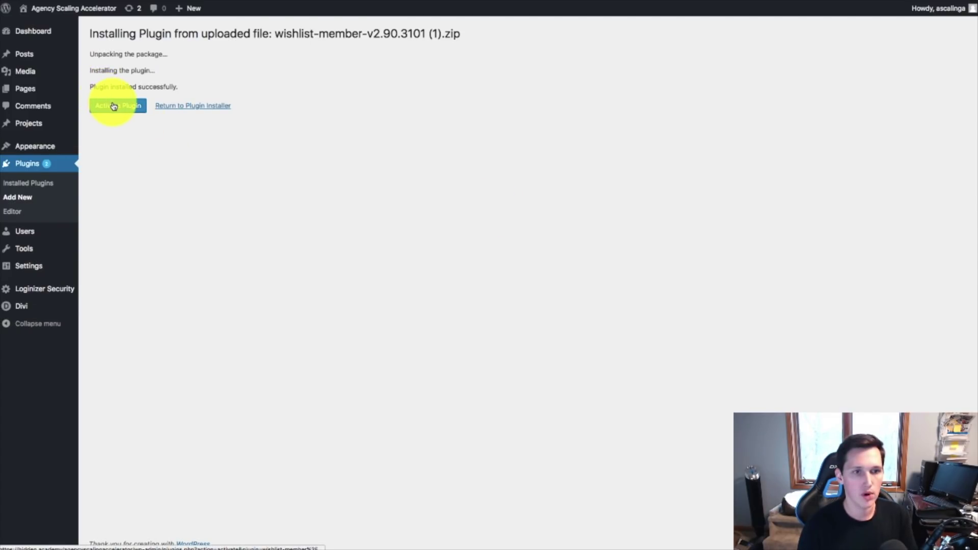
click(111, 102)
Open the WishList Member dashboard and accept the offer to use its Setup Wizard
mouse_move(54, 290)
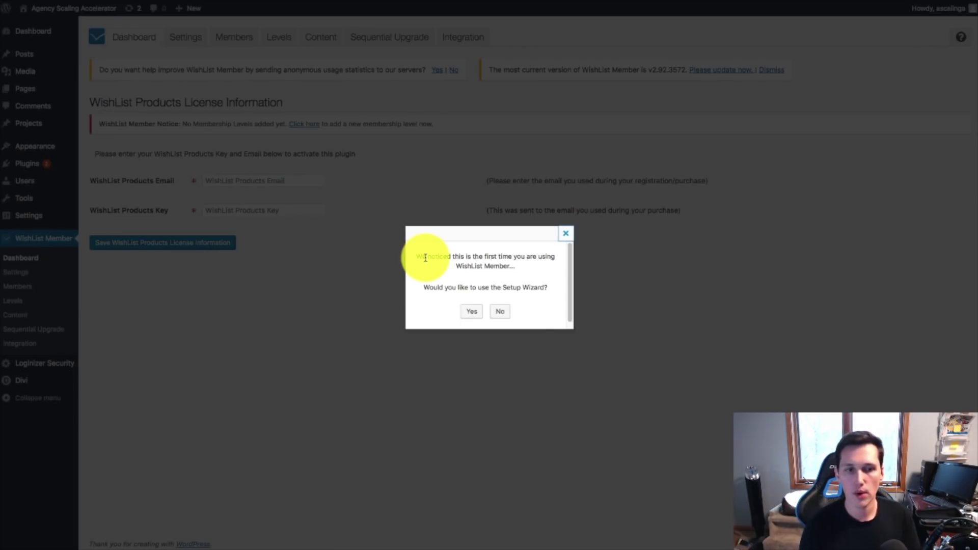
drag(422, 257, 472, 316)
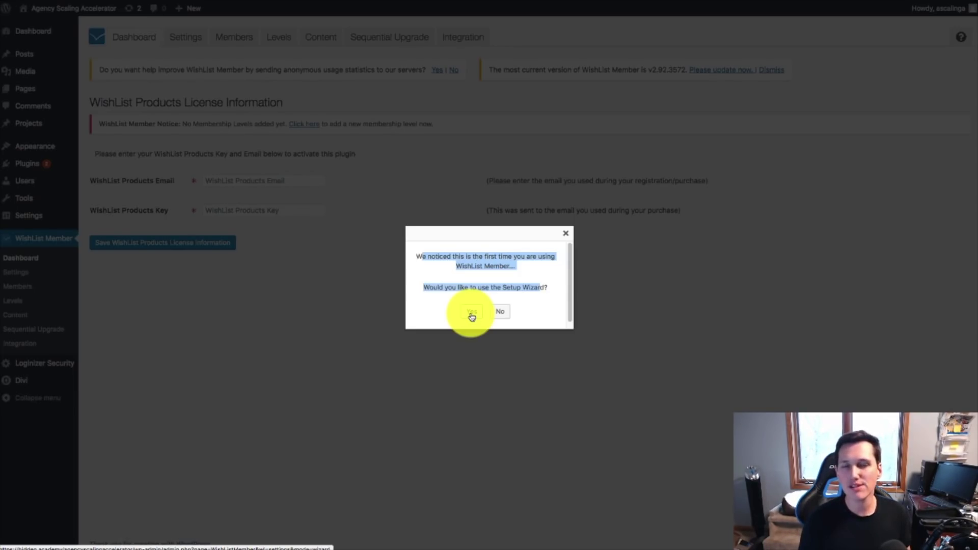
click(472, 314)
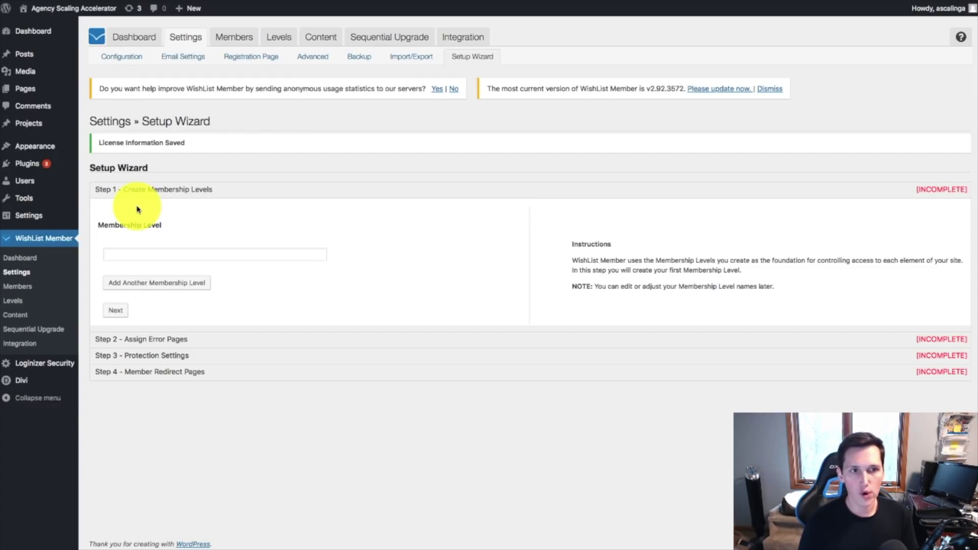
Create a membership level named Training in the setup wizard and continue to assigning the error pages
drag(219, 190, 173, 198)
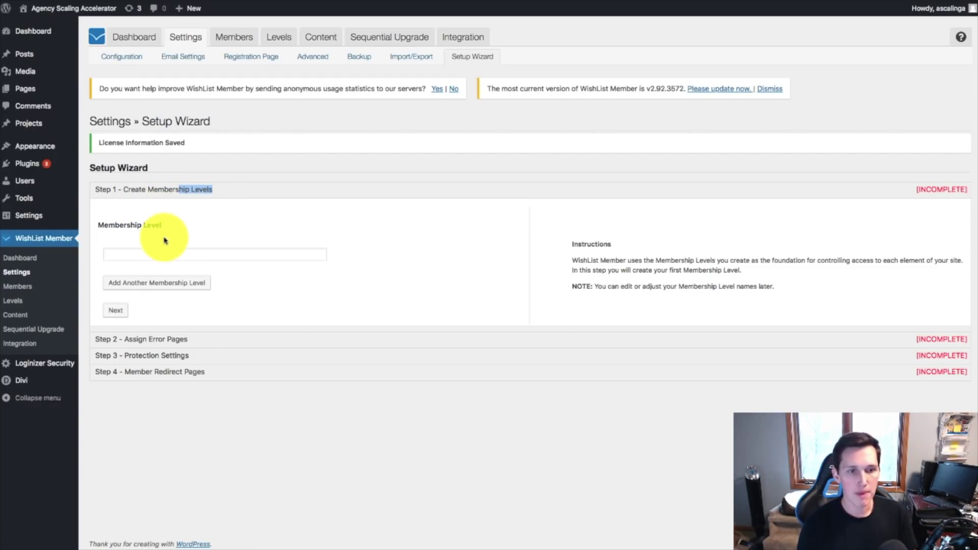
click(166, 253)
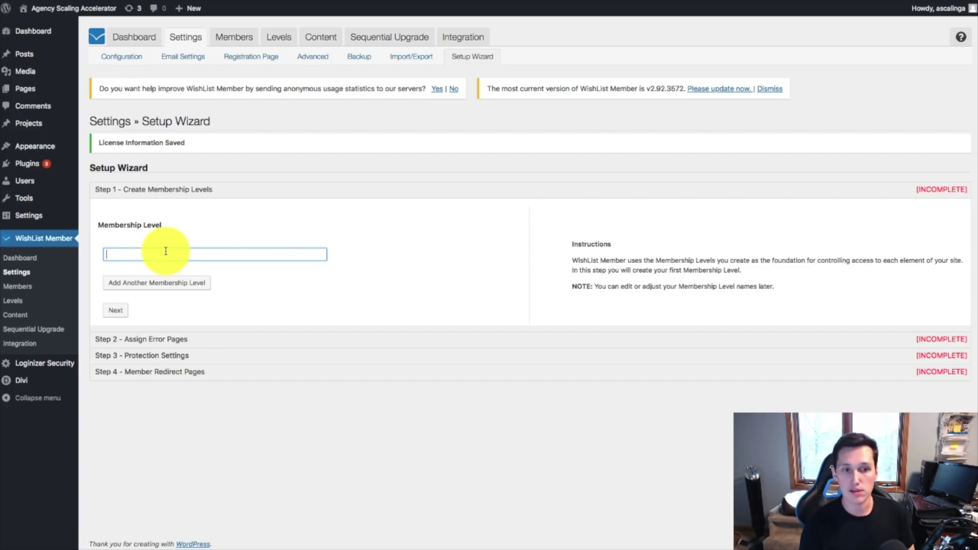
click(220, 206)
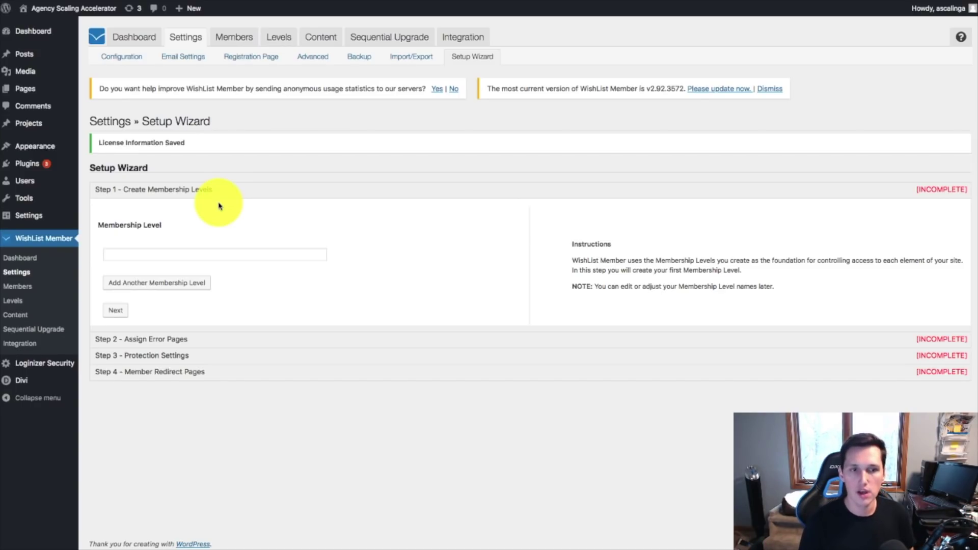
click(244, 254)
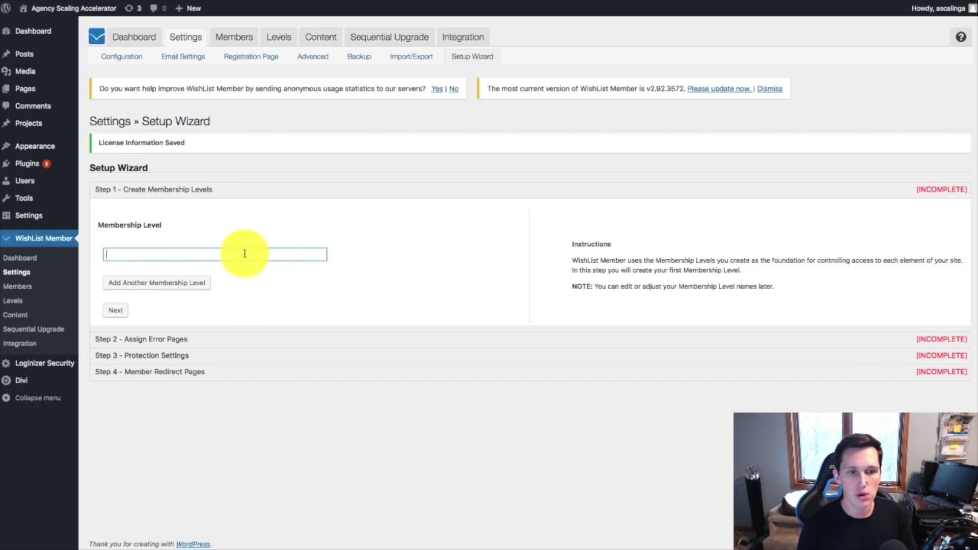
text(Training)
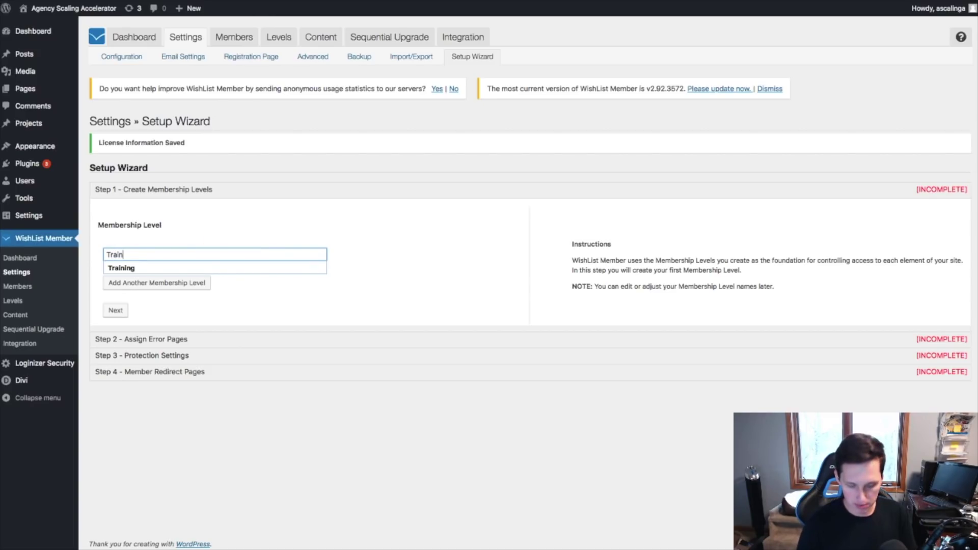
click(338, 220)
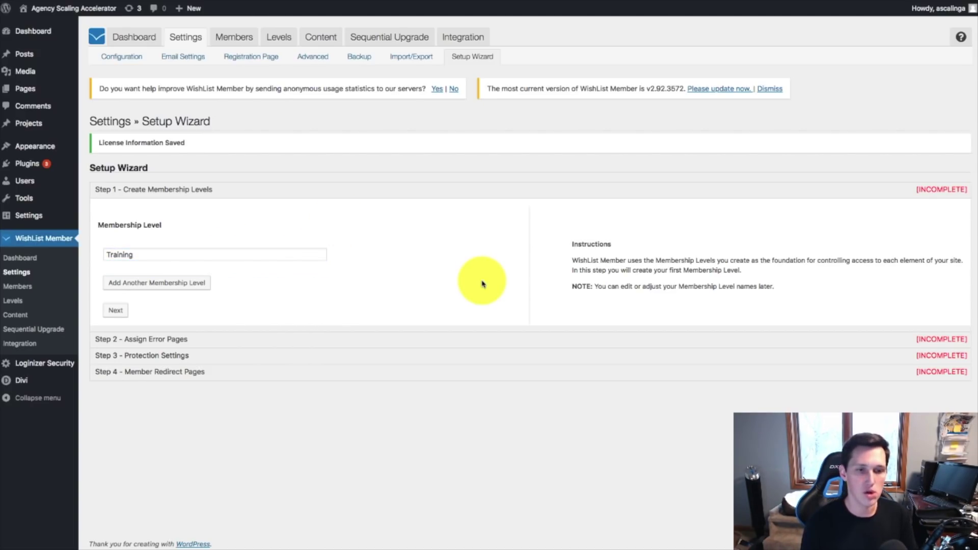
click(116, 311)
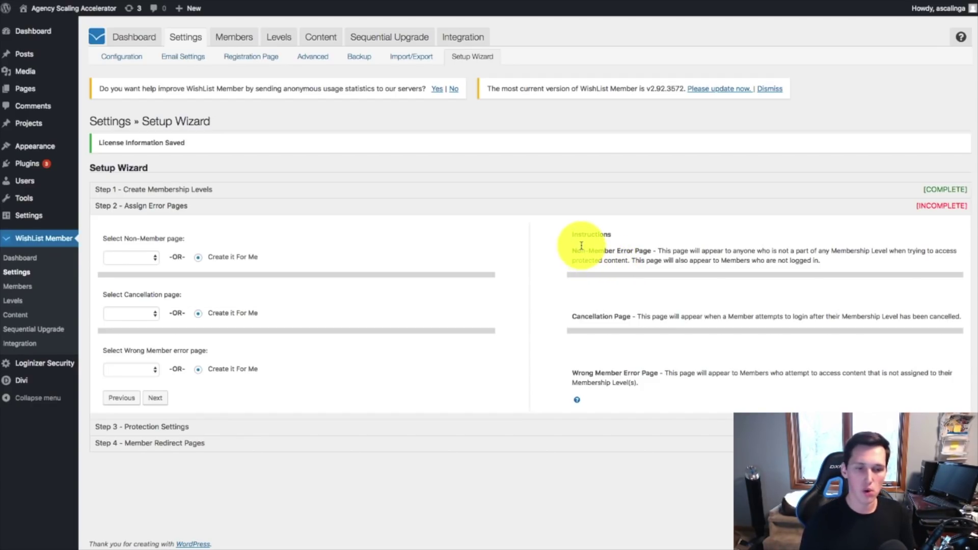
Review the error page descriptions, keep Create it For Me for the non-member, cancellation and wrong member pages, and continue
drag(575, 251, 652, 253)
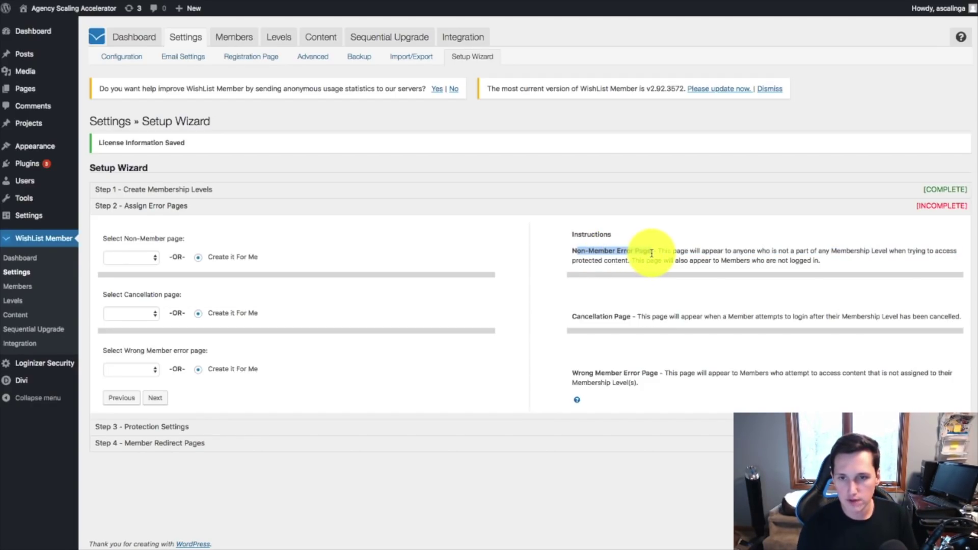
drag(574, 316, 649, 324)
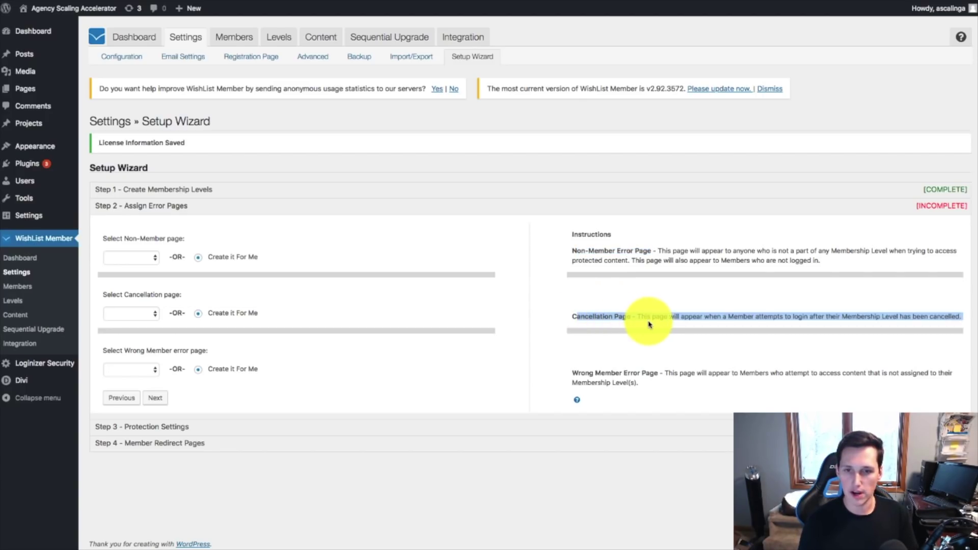
drag(573, 373, 660, 374)
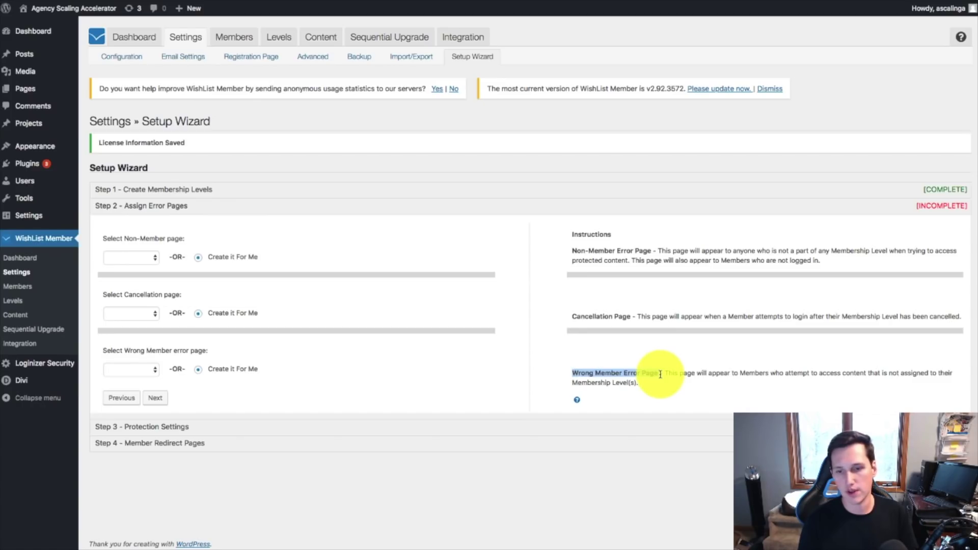
drag(660, 374, 656, 375)
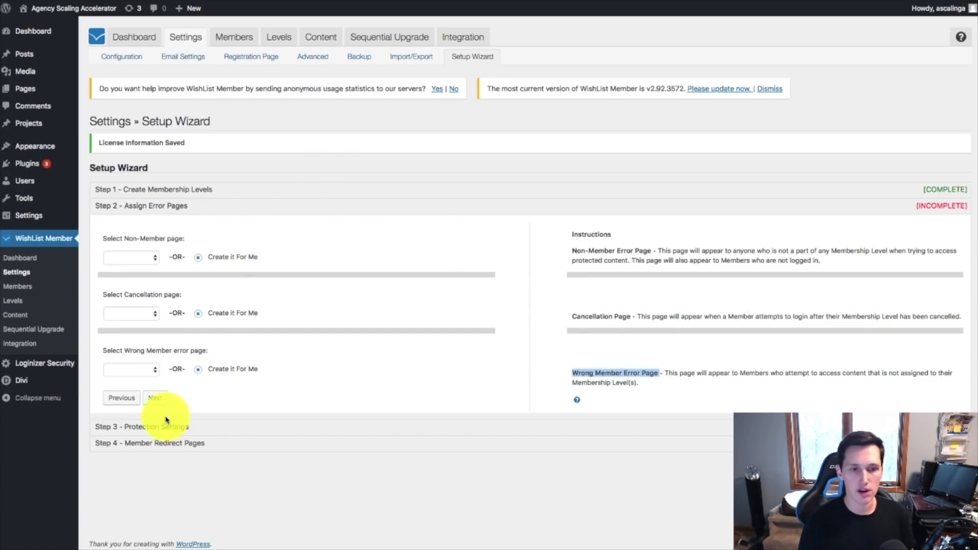
click(159, 399)
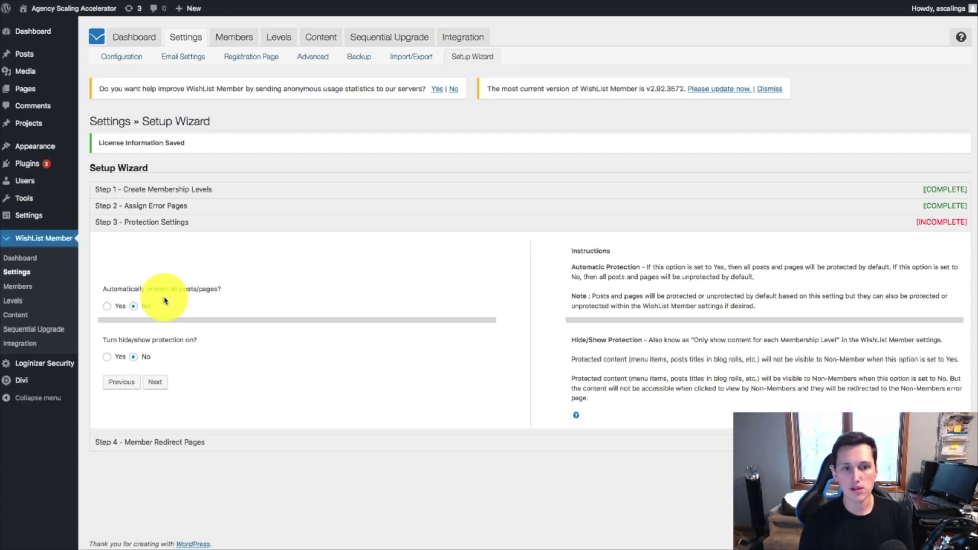
Set automatic protection of all posts/pages to Yes, leave hide/show protection at No, and complete the wizard through the Member Redirect Pages step
click(106, 305)
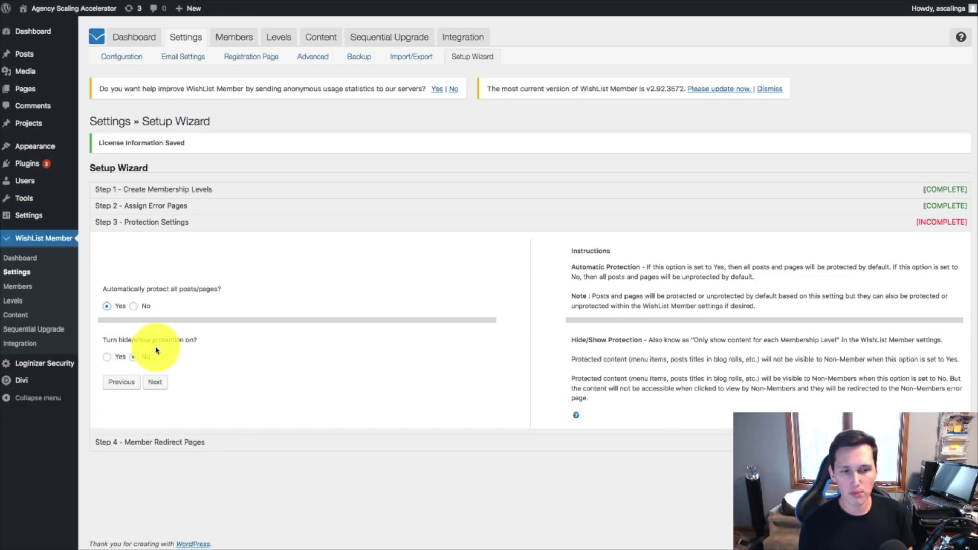
click(161, 387)
drag(571, 283, 611, 330)
drag(571, 375, 681, 395)
drag(571, 280, 597, 323)
click(784, 506)
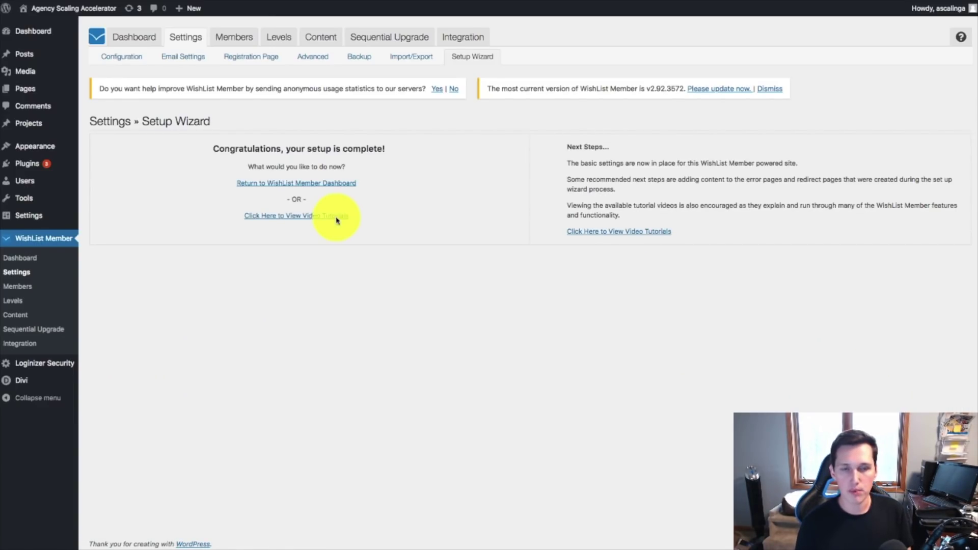
Open the list of all pages on the site
mouse_move(37, 91)
click(100, 92)
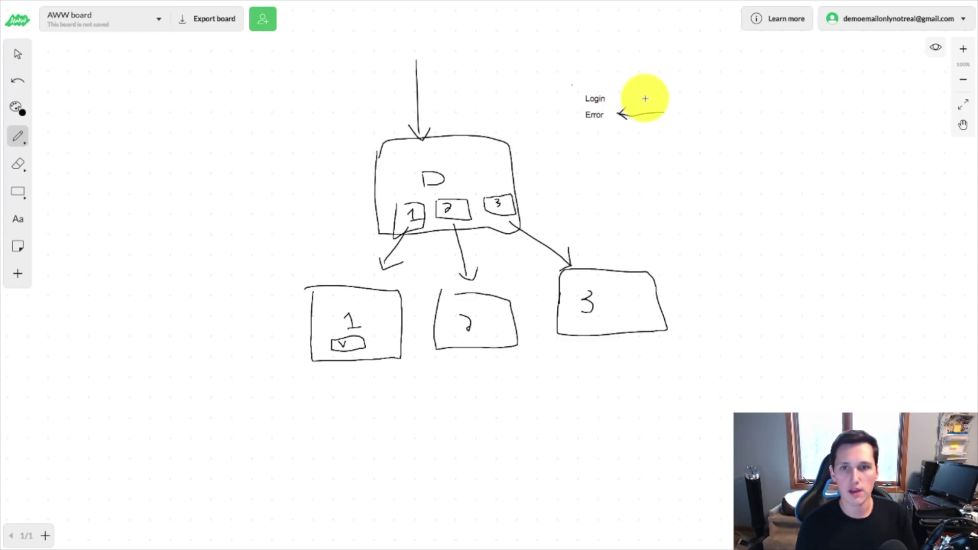
On the AWW whiteboard, draw an arrow pointing at the Login label and add the text site.com/wp-login.php above it
mouse_move(637, 91)
mouse_down()
mouse_move(619, 95)
mouse_move(630, 102)
mouse_up()
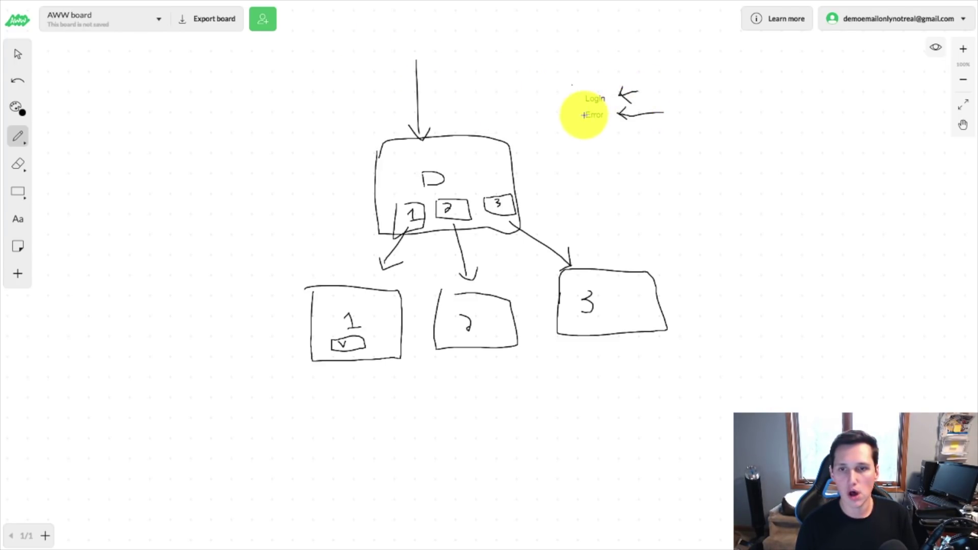
click(24, 225)
click(505, 51)
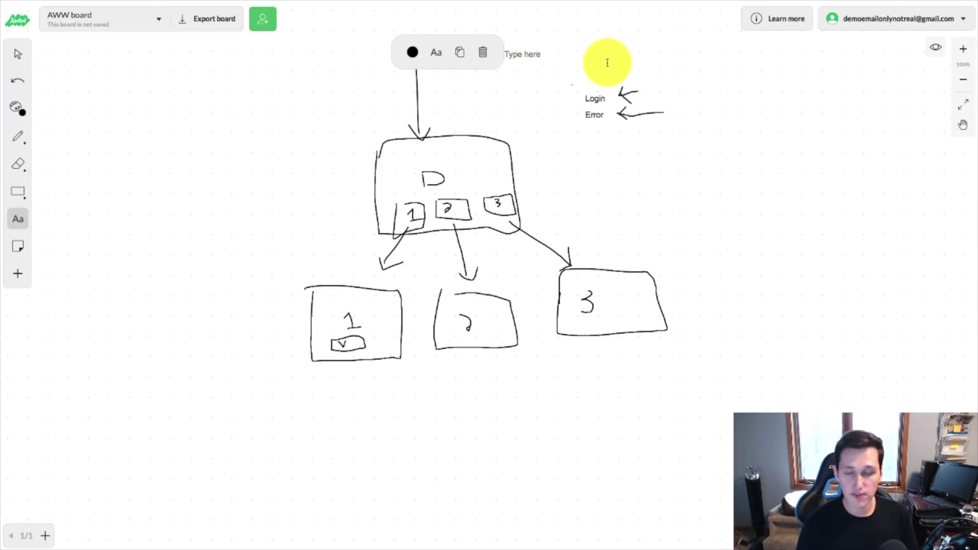
text(site.com/wp-login.php)
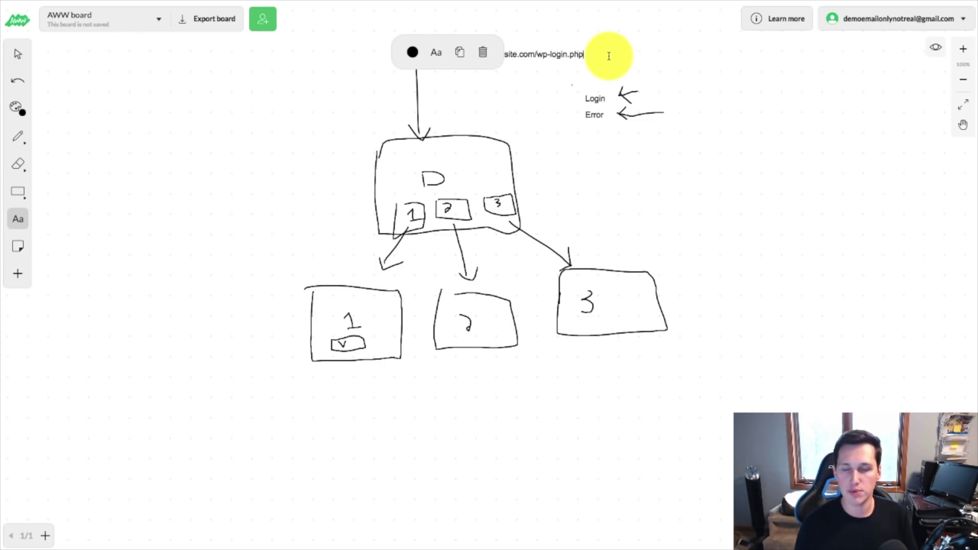
click(583, 51)
click(494, 63)
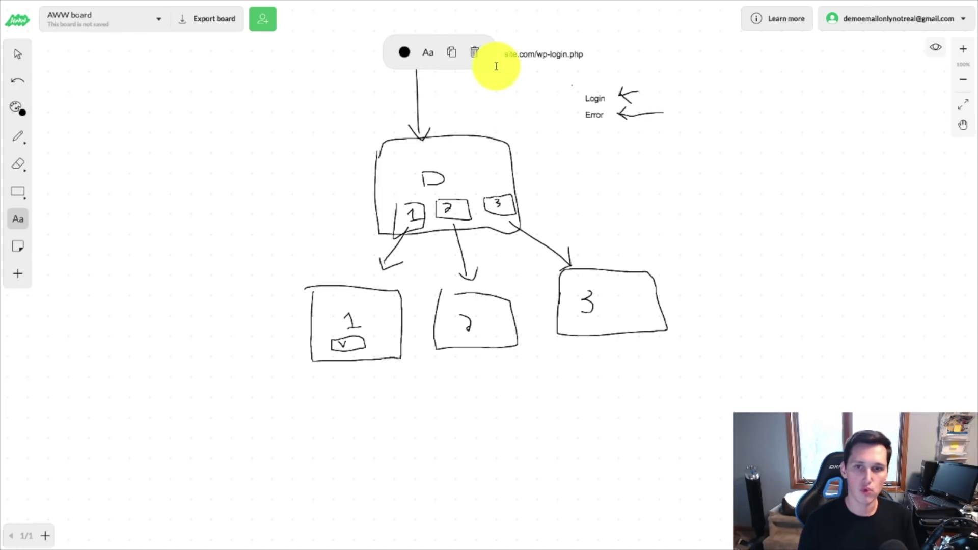
click(533, 96)
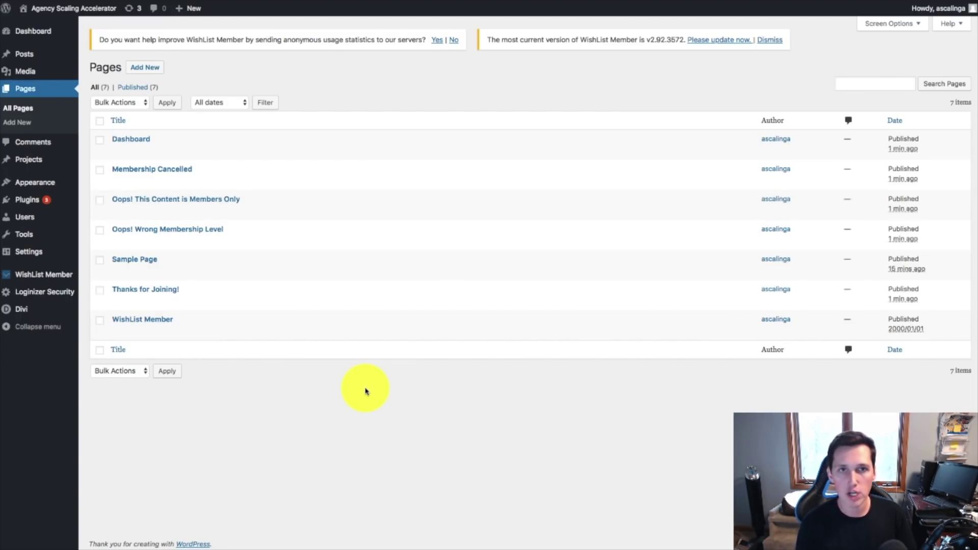
Add a new WordPress page titled Module 1 with Dashboard as its parent and publish it
click(159, 71)
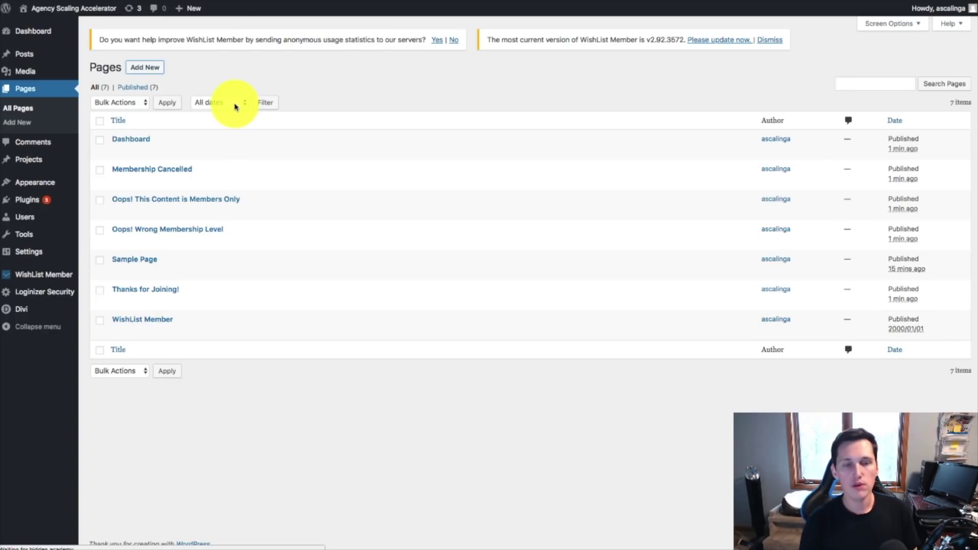
text(Module 1)
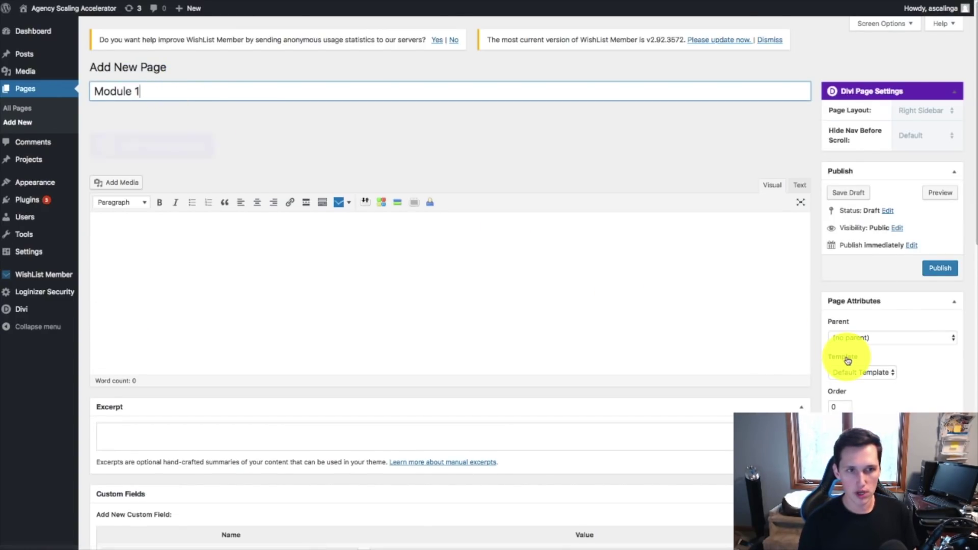
scroll(847, 356, down, 1)
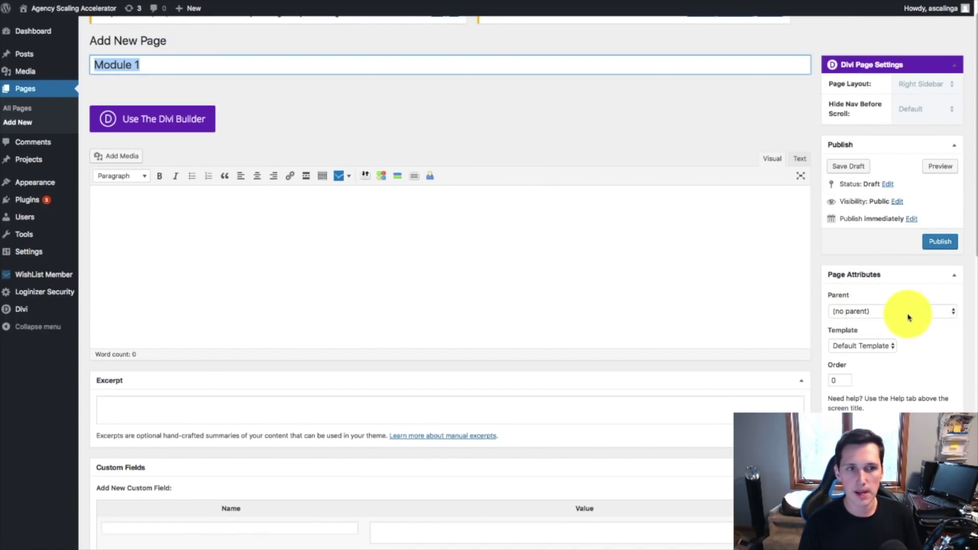
click(530, 121)
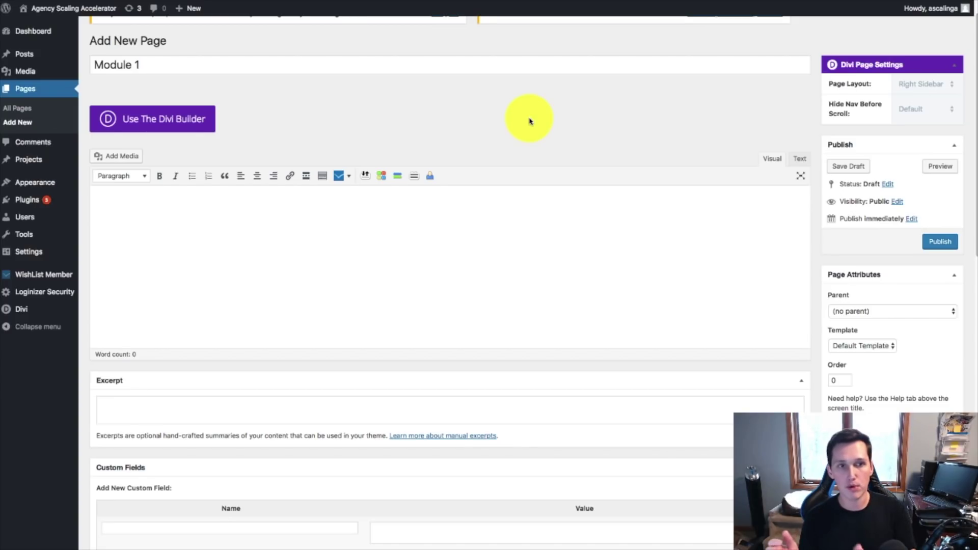
click(886, 311)
click(885, 320)
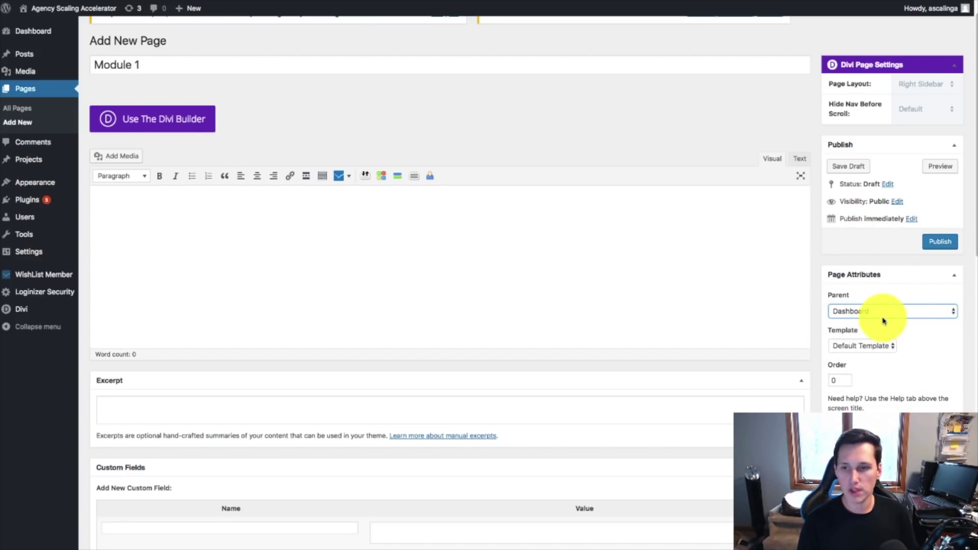
mouse_move(188, 4)
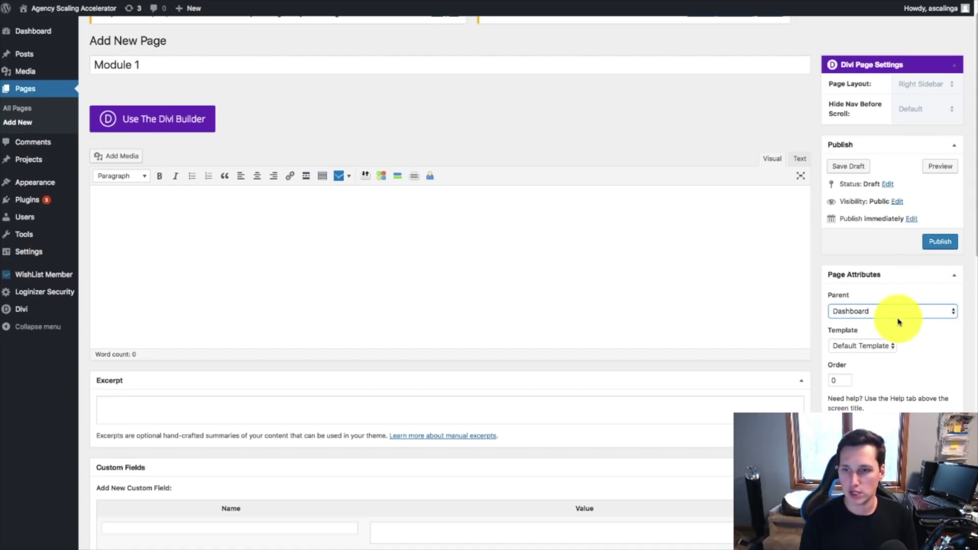
click(936, 240)
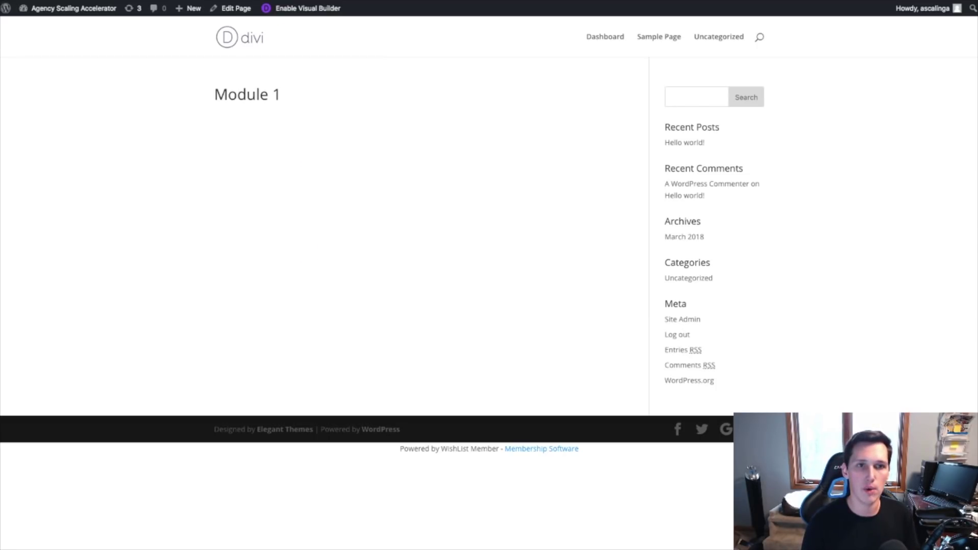
View the published Module 1 page, return to its editor and switch the page to the Divi Builder
drag(290, 93, 203, 83)
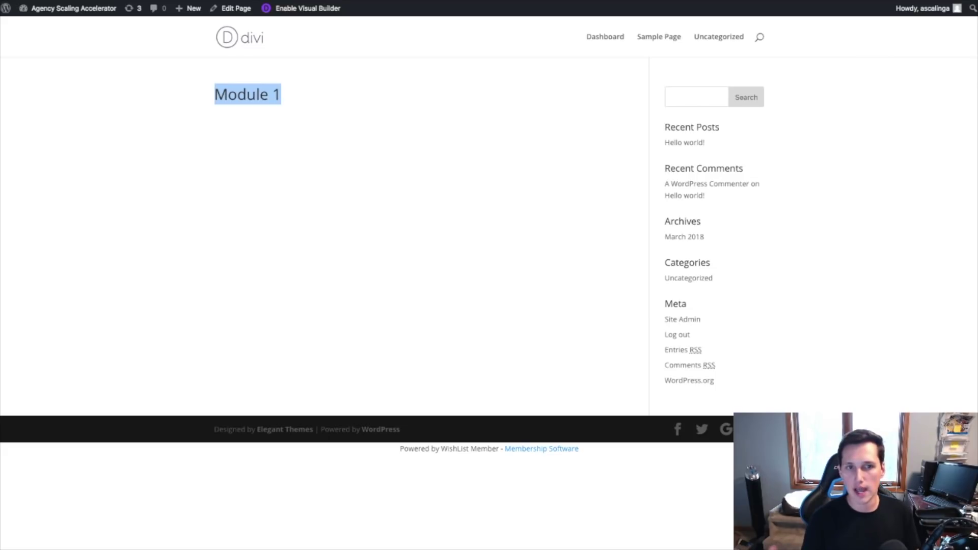
key(alt+Left)
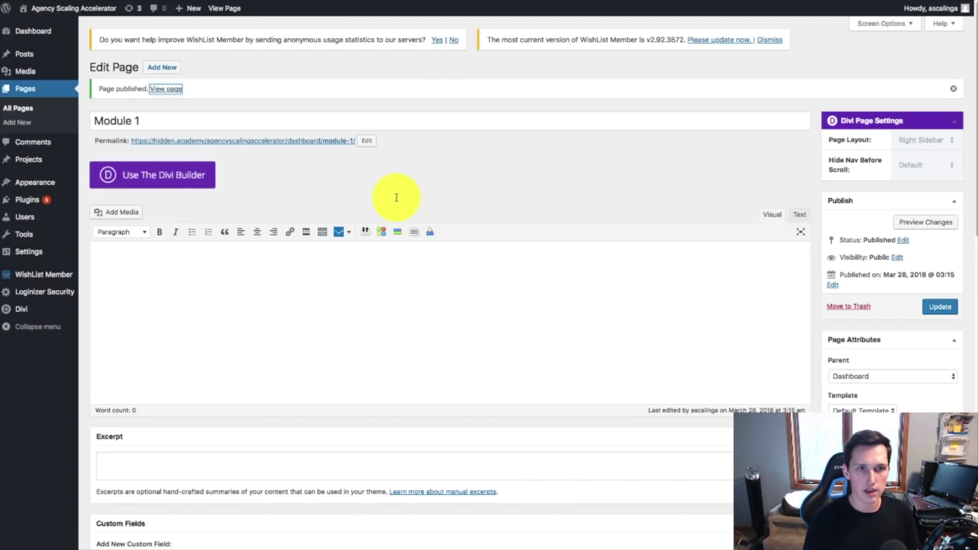
click(162, 184)
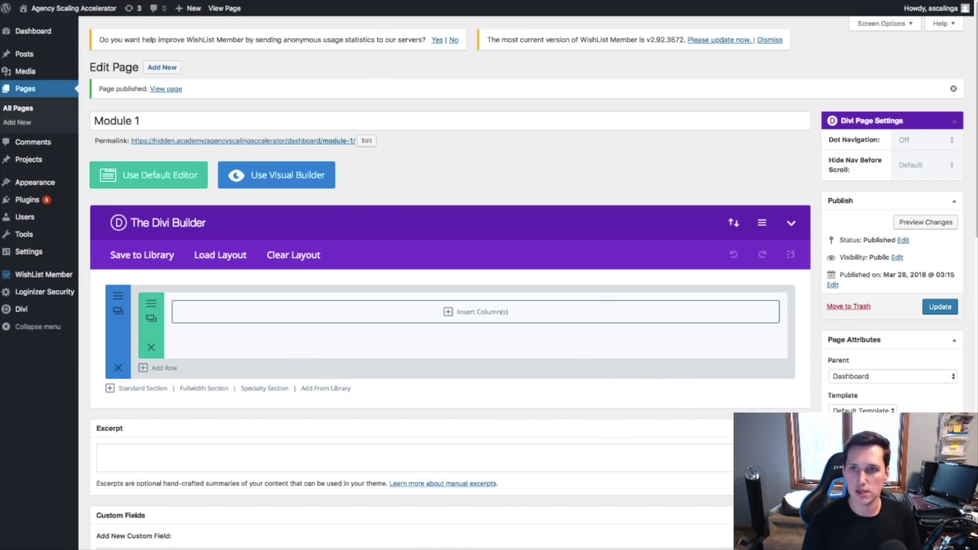
On the AWW whiteboard, sketch a strip across the top of the page outline and divide it into three columns
mouse_move(371, 76)
mouse_down()
mouse_move(498, 126)
mouse_move(638, 131)
mouse_move(647, 92)
mouse_move(453, 87)
mouse_up()
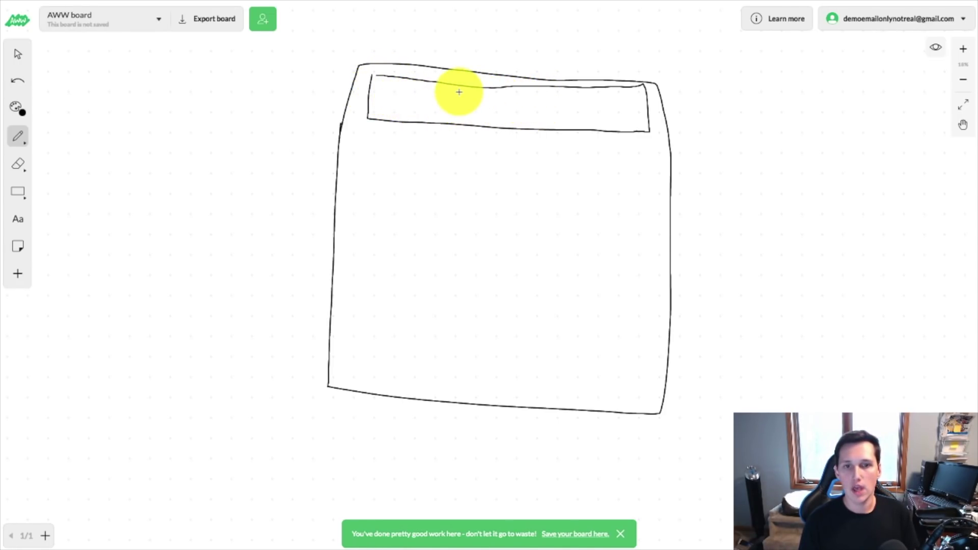
drag(441, 83, 444, 119)
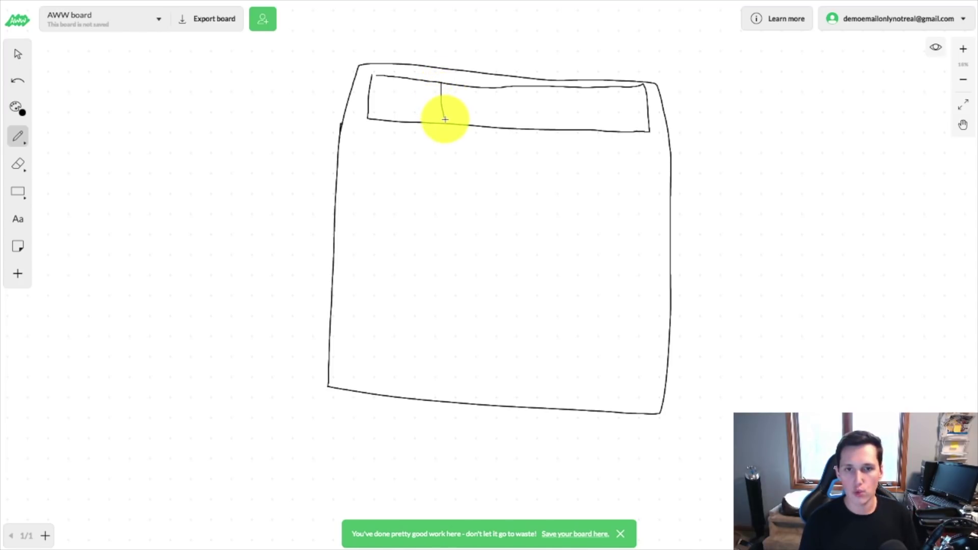
drag(548, 86, 549, 110)
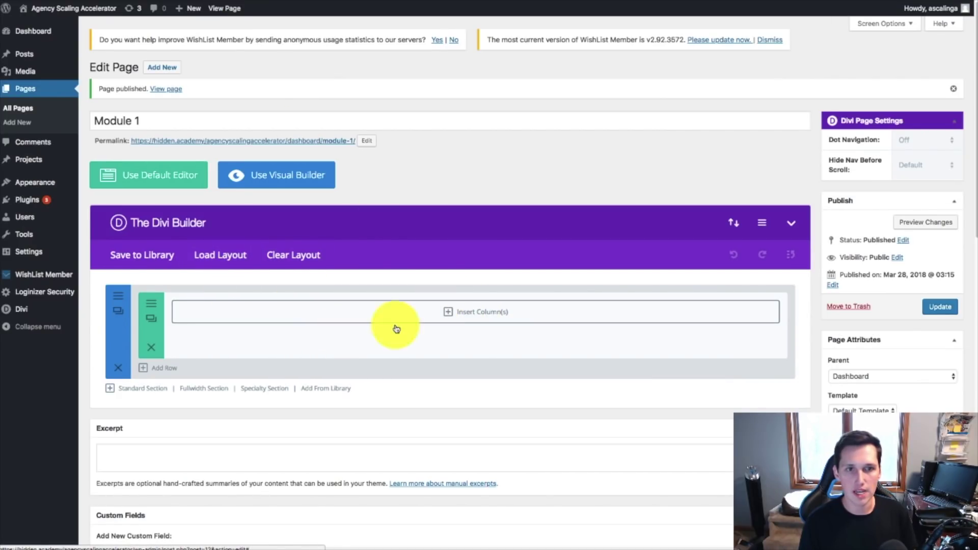
Try to insert three equal 1/3 columns into the empty Divi Builder row of the Module 1 page
click(482, 312)
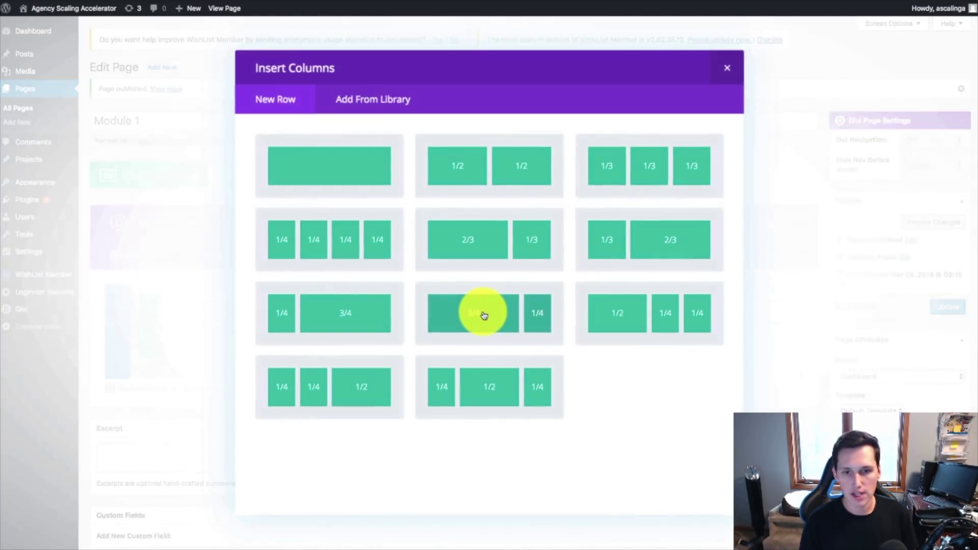
click(662, 174)
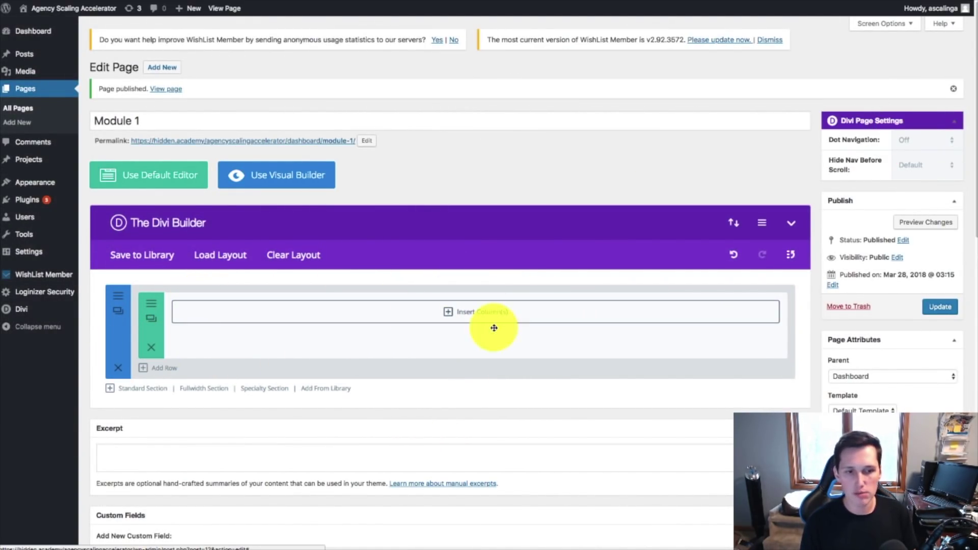
Insert a single full-width column into the empty first row of the Module 1 page
click(504, 315)
click(338, 160)
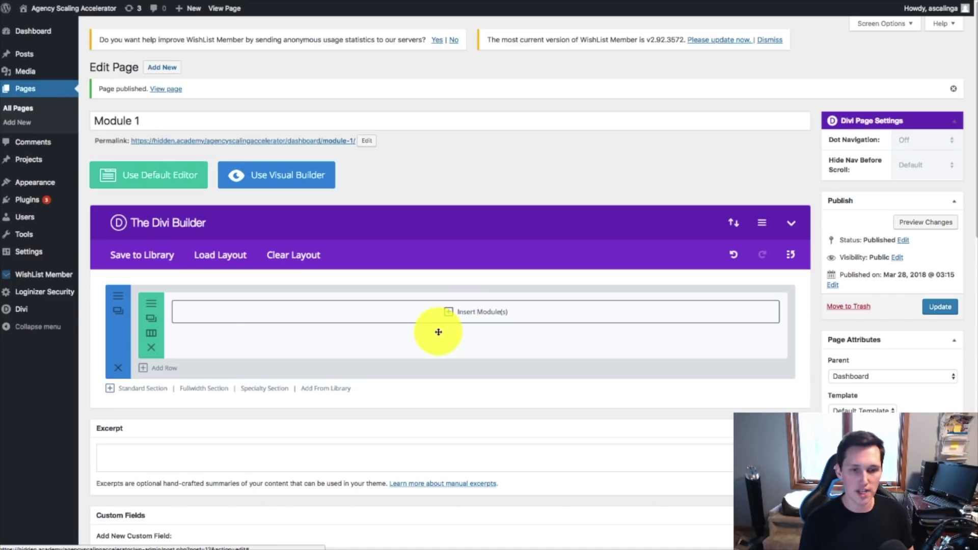
Add a second row split into 1/4, 1/2 and 1/4 columns below the full-width row
scroll(489, 235, down, 2)
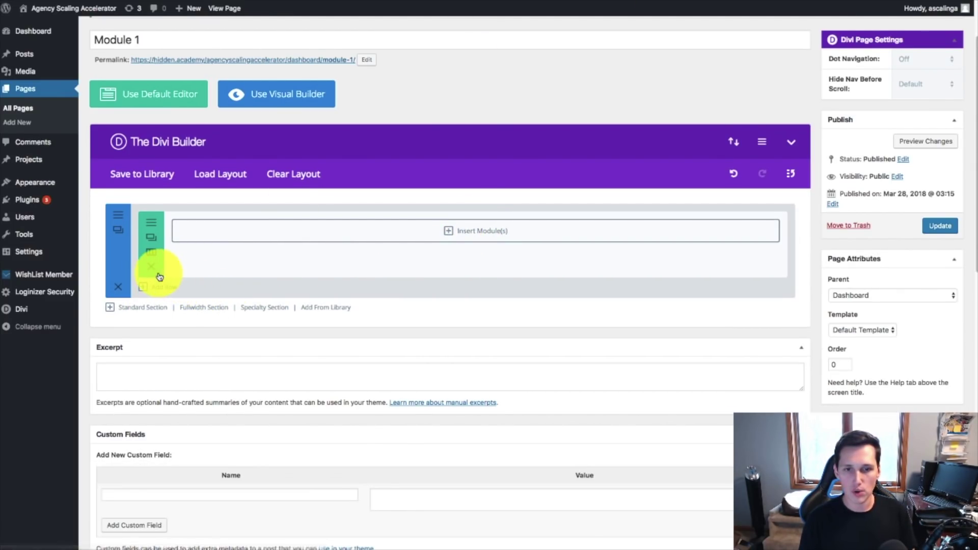
click(148, 286)
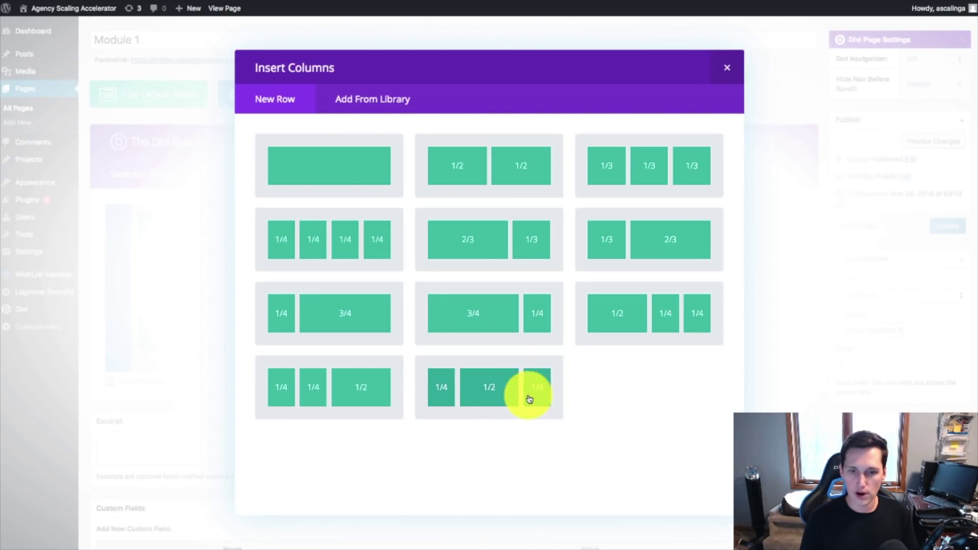
click(490, 387)
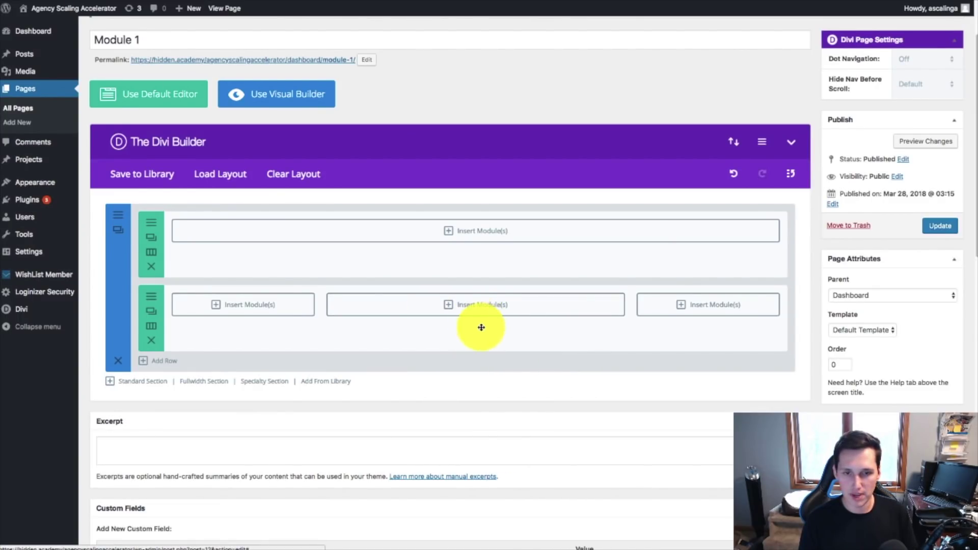
Insert a Text module into the full-width row with the content "Module 1: Start Here"
scroll(455, 322, down, 2)
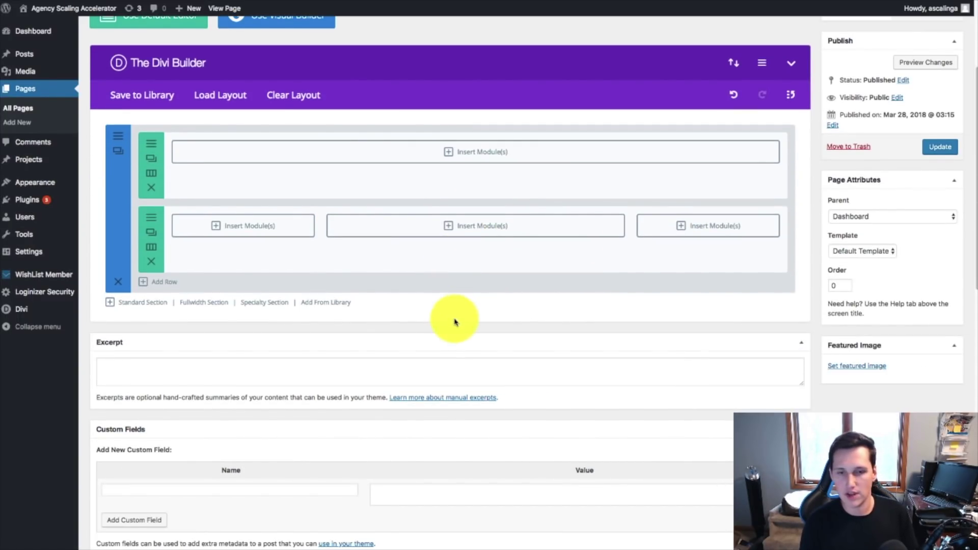
click(460, 152)
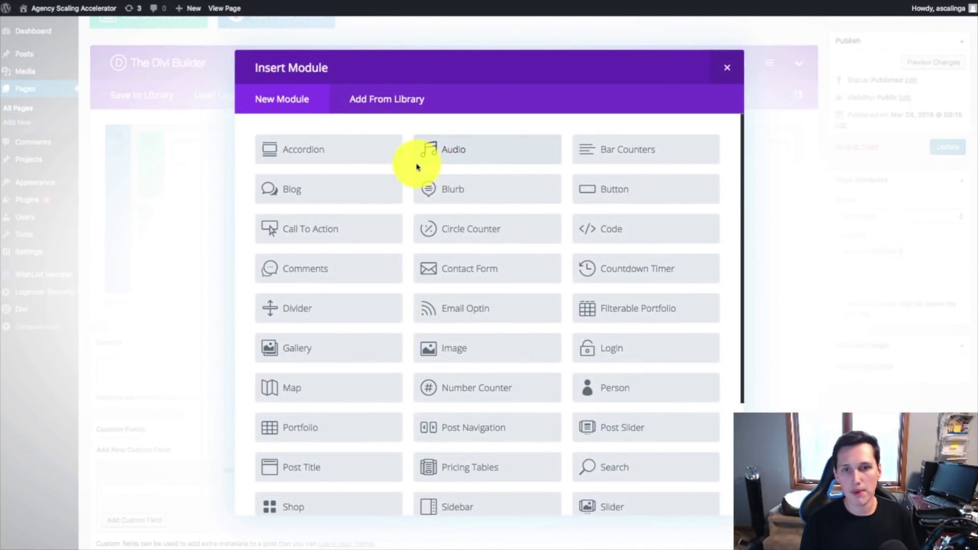
scroll(291, 371, down, 4)
scroll(290, 362, up, 1)
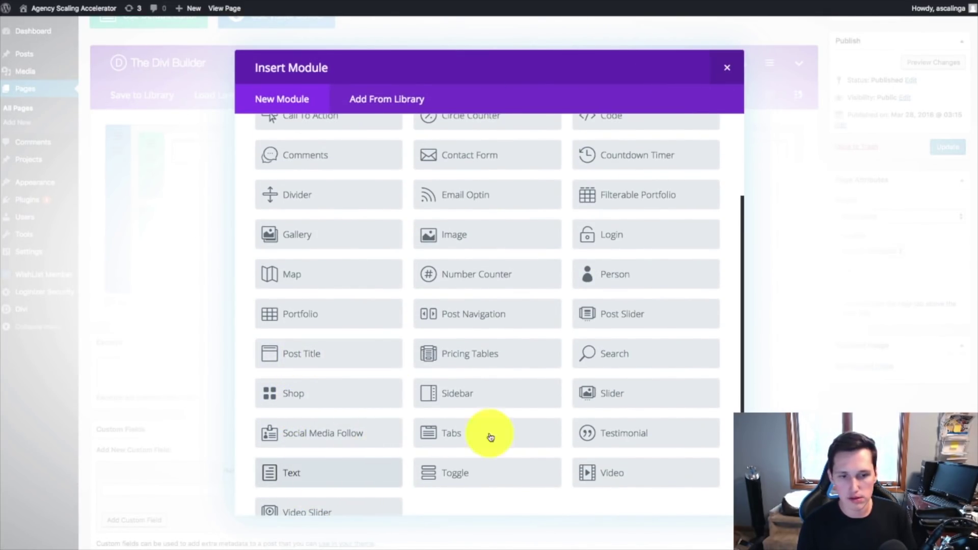
scroll(489, 436, up, 3)
scroll(637, 375, down, 3)
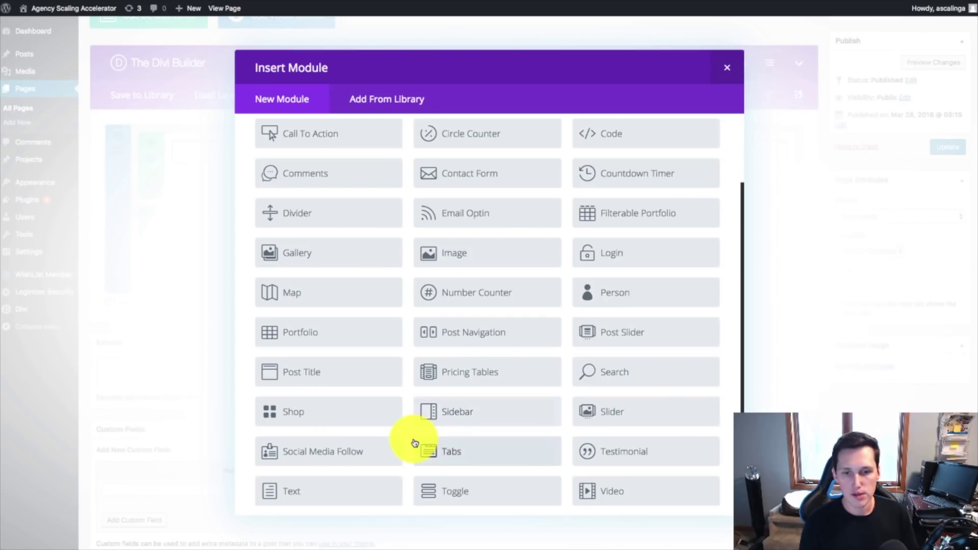
click(315, 502)
click(437, 262)
text(Mod)
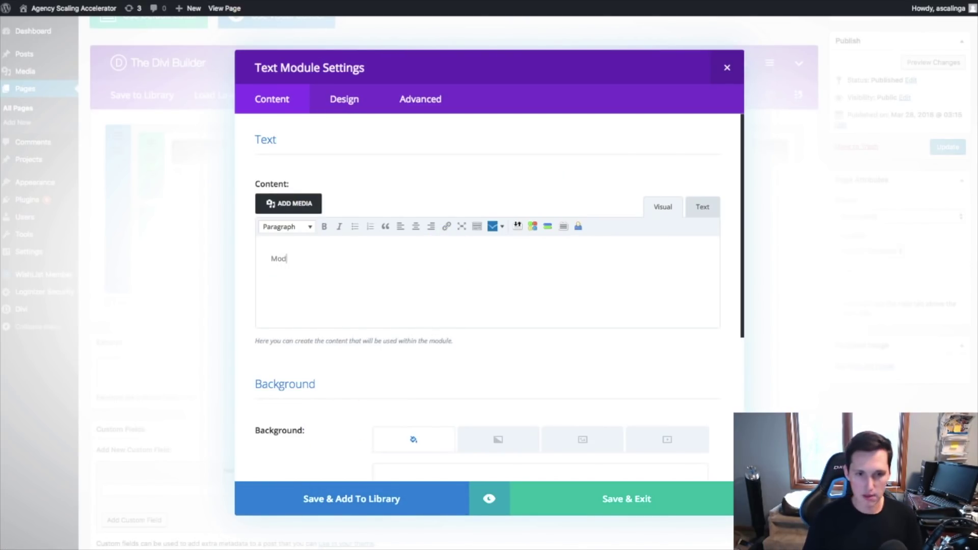
text(ule 1 - Start Here)
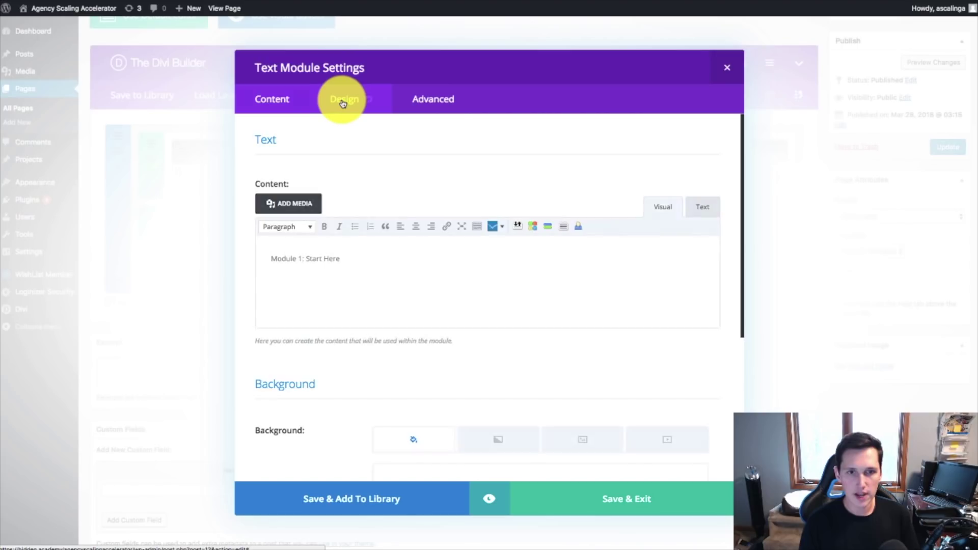
Style the heading text with the Actor font, Bold weight, all-uppercase style and a 30px size
click(340, 99)
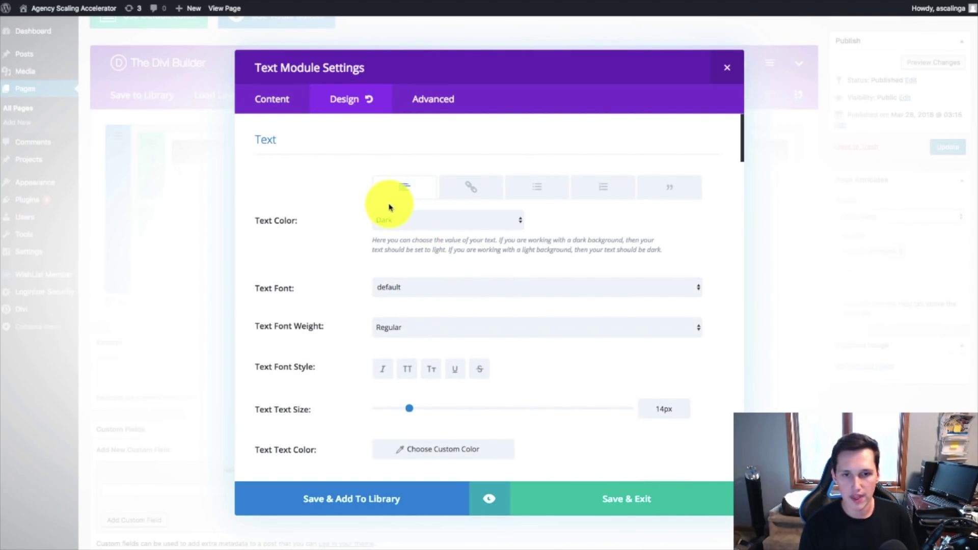
click(399, 187)
click(406, 327)
click(400, 338)
drag(412, 409, 450, 407)
click(407, 369)
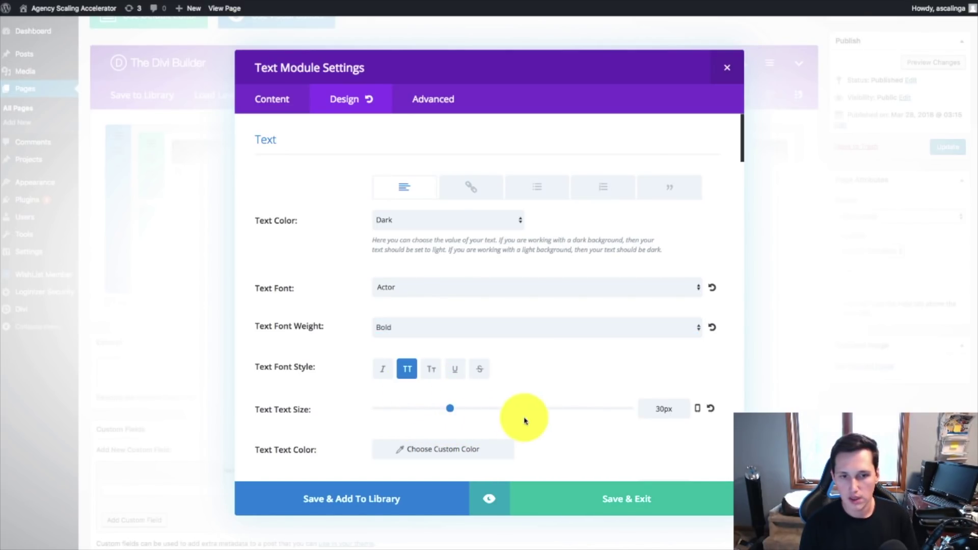
scroll(550, 428, down, 4)
click(445, 263)
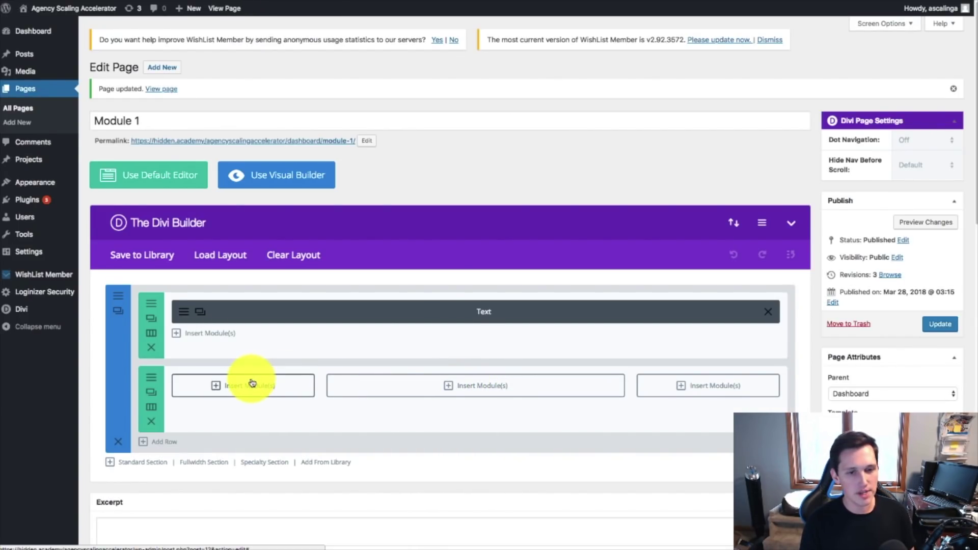
Replace the three-column second row with a new row split into 2/3 and 1/3 columns
click(150, 422)
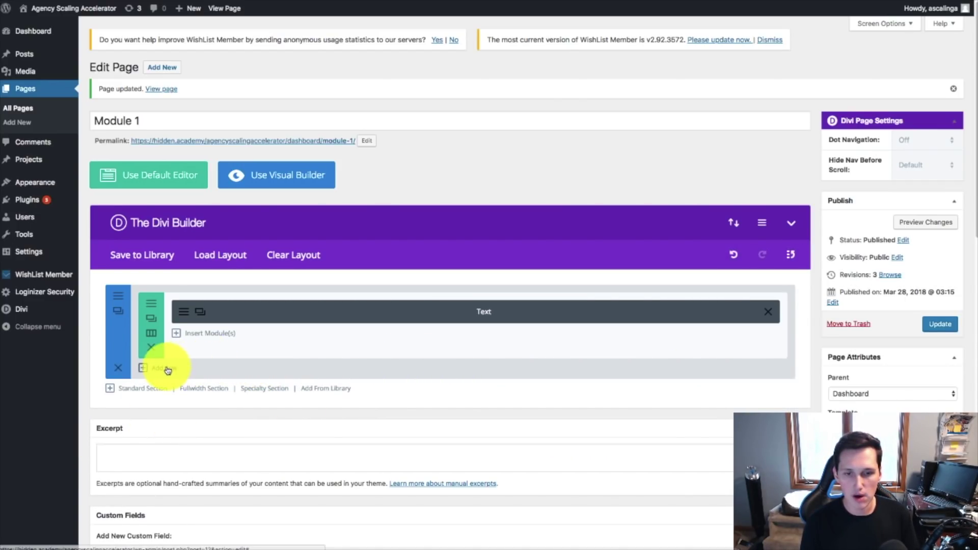
click(164, 370)
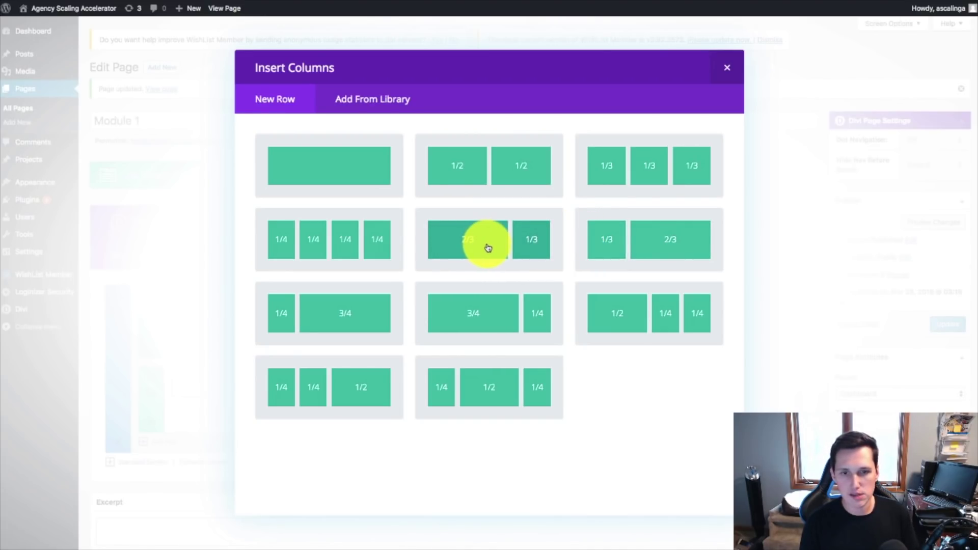
click(527, 250)
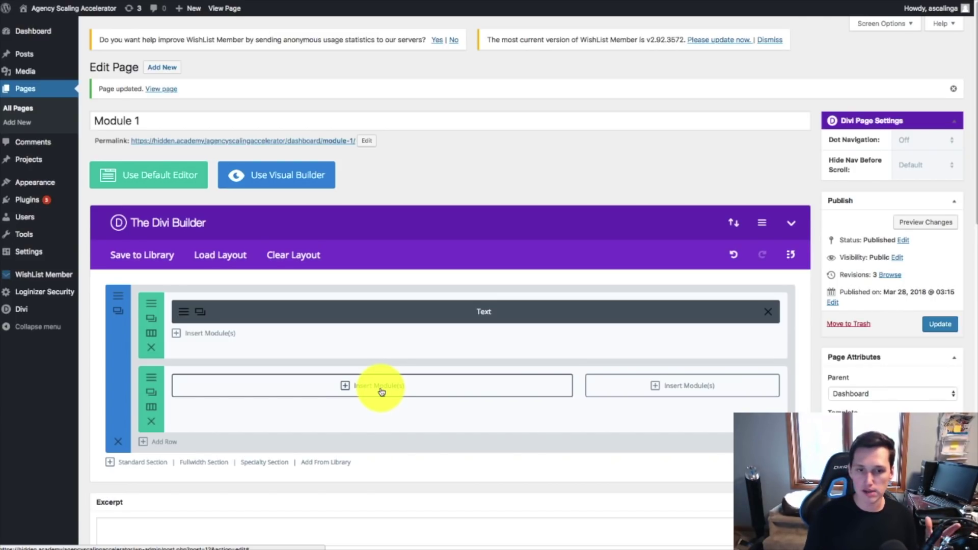
Insert a Text module with the content "RESOURCERS" into the 1/3 column of the second row
click(678, 387)
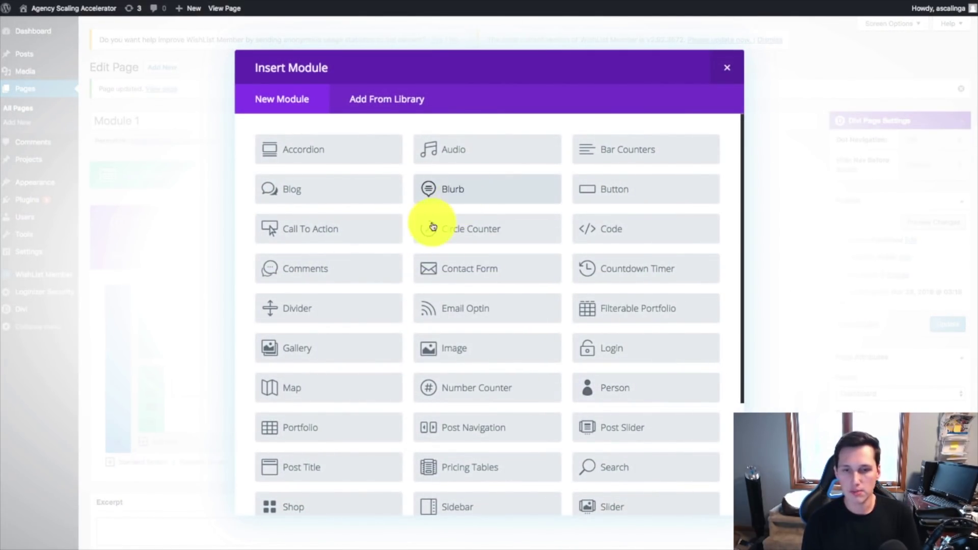
scroll(423, 429, down, 3)
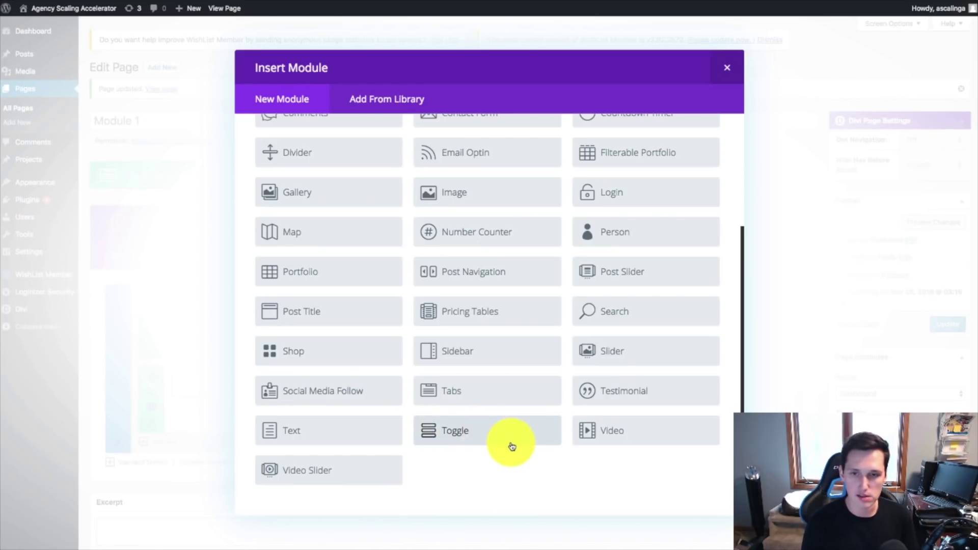
click(305, 433)
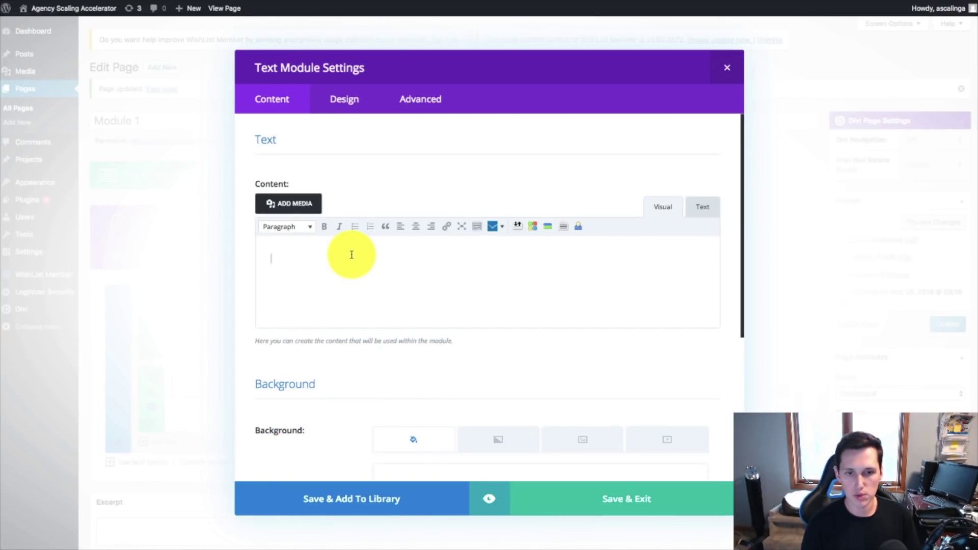
text(RESOURCERS)
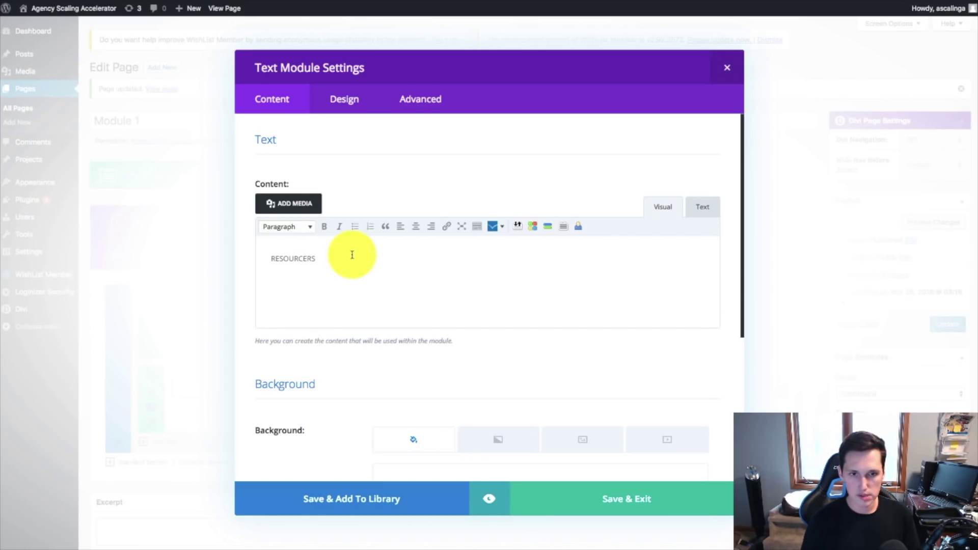
key(Escape)
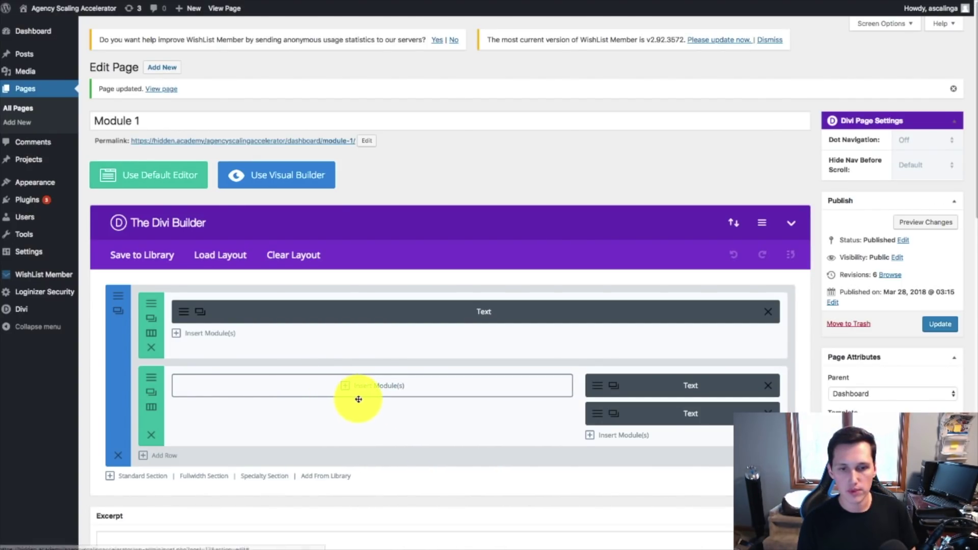
Try a Video module in the 2/3 column, look at its settings and delete it
click(341, 388)
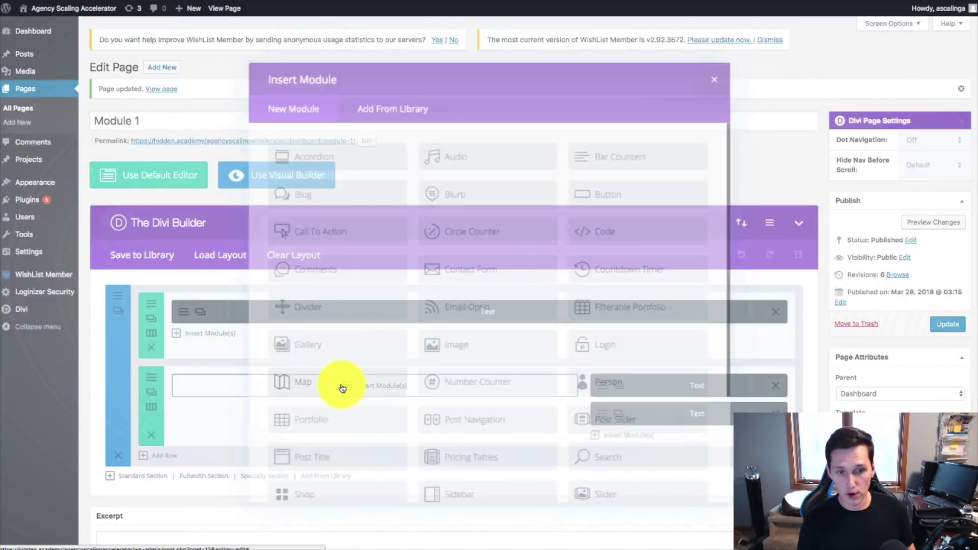
scroll(466, 445, down, 5)
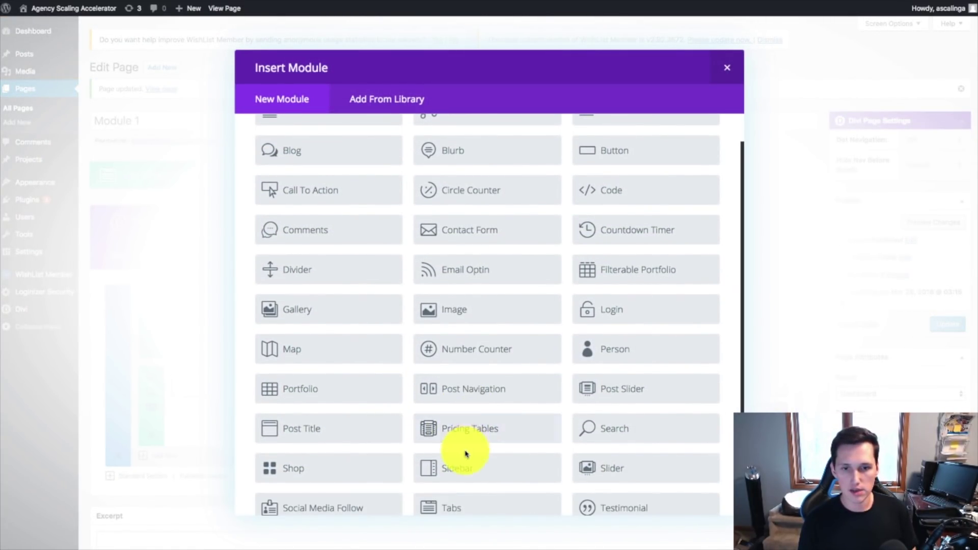
scroll(533, 500, up, 3)
scroll(614, 442, down, 3)
click(612, 438)
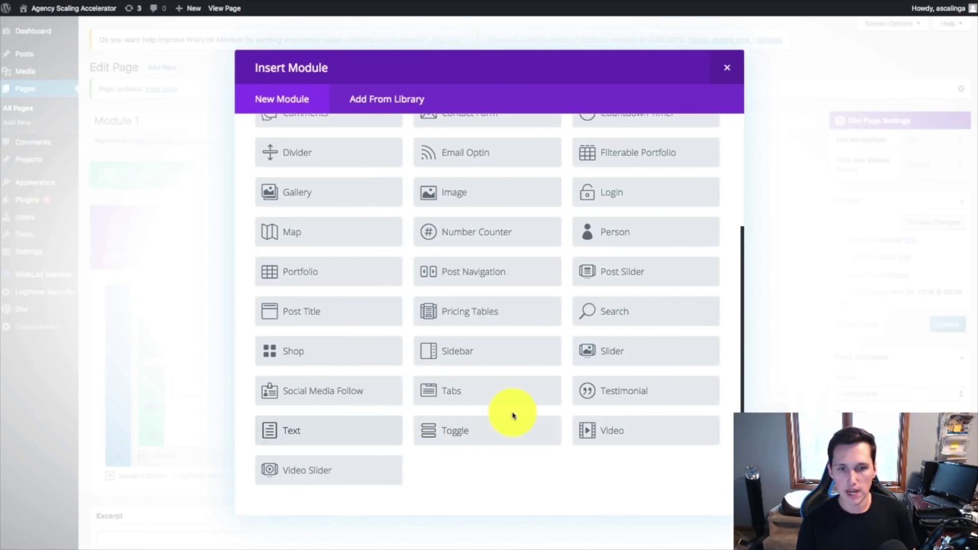
scroll(511, 415, up, 5)
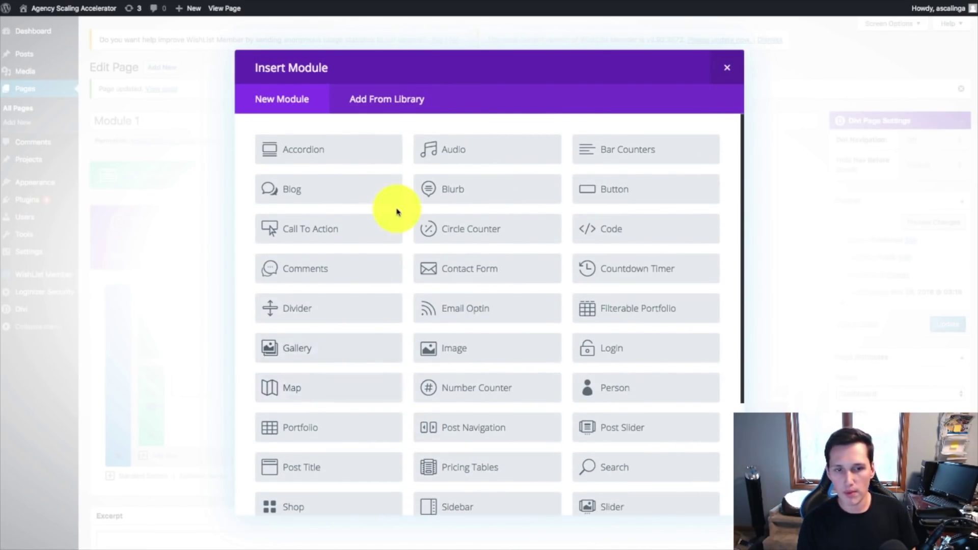
scroll(583, 430, down, 5)
click(613, 432)
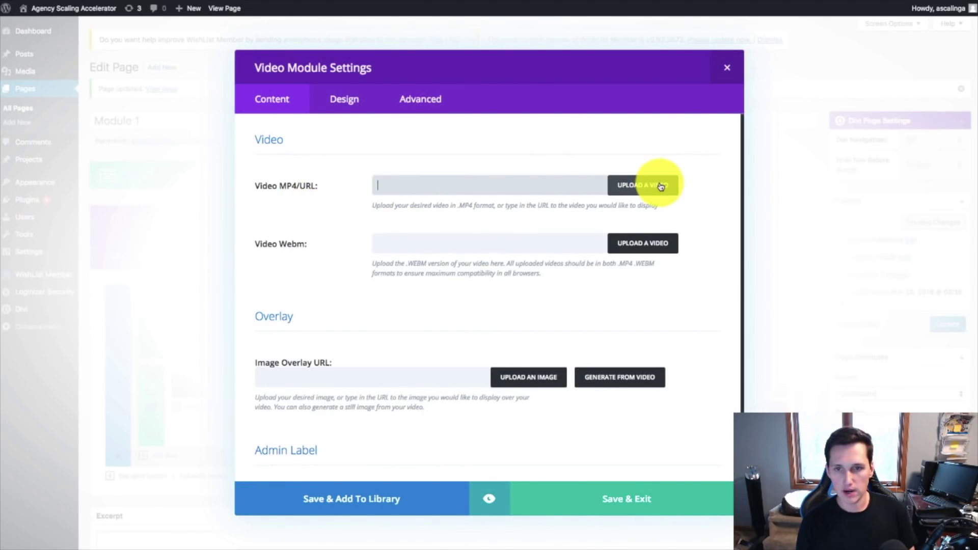
click(727, 67)
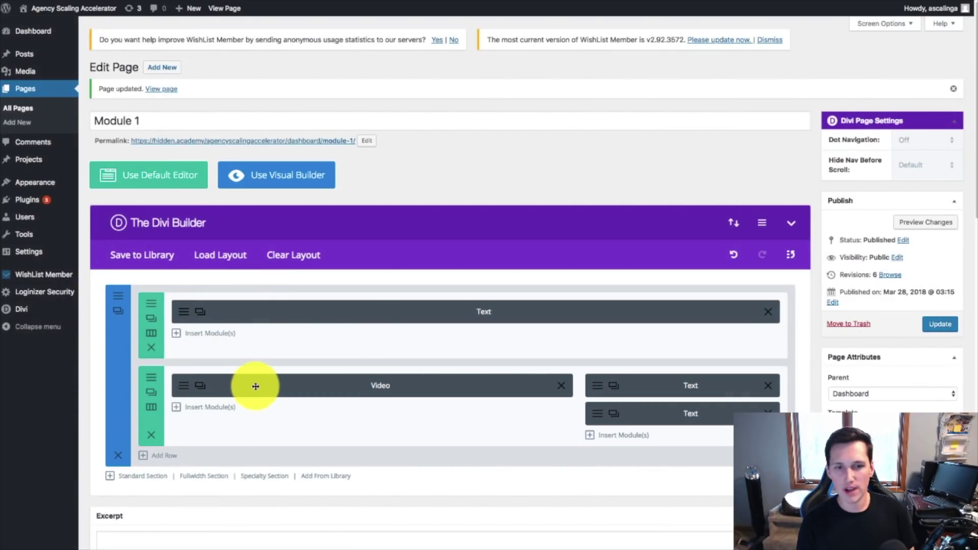
click(561, 386)
Insert a Code module into the empty 2/3 column of the second row, ready for its content
click(389, 396)
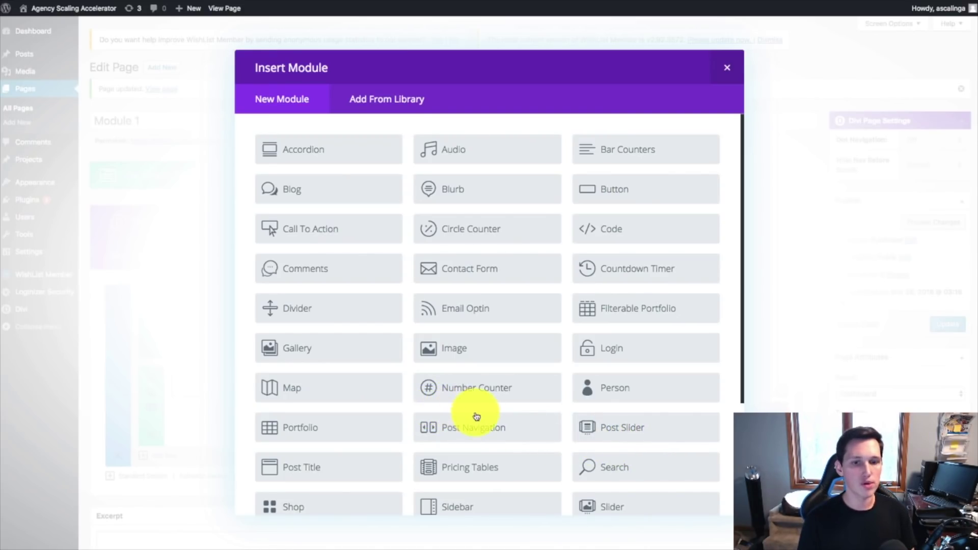
scroll(559, 414, down, 3)
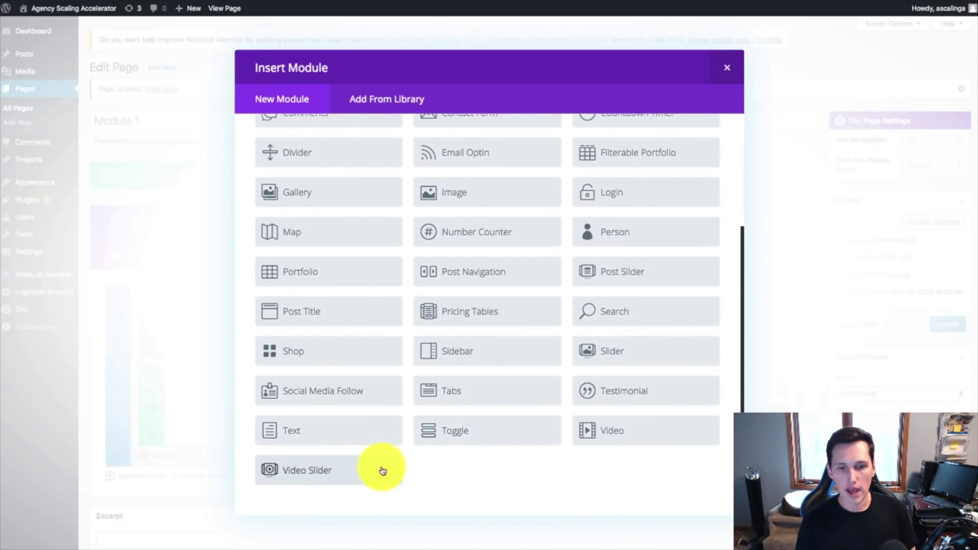
scroll(383, 471, up, 3)
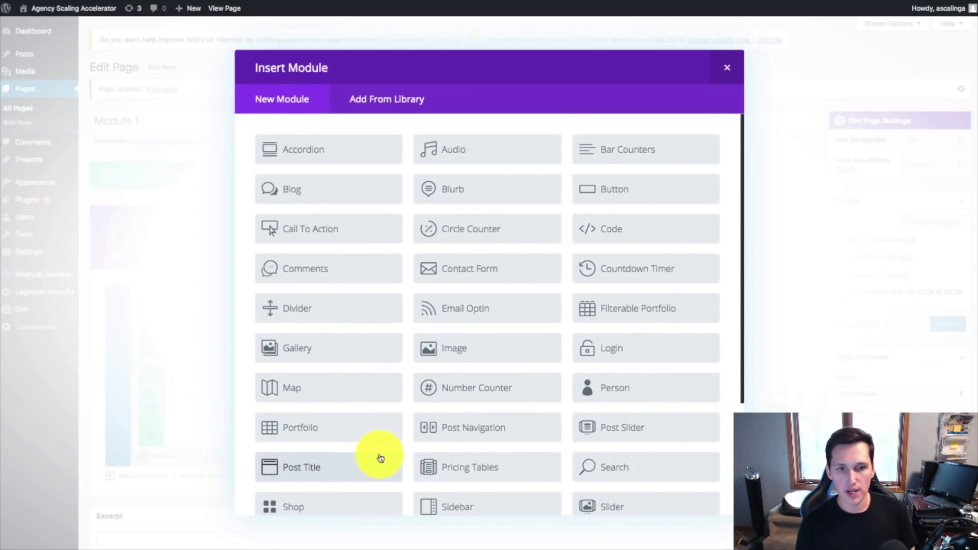
click(612, 229)
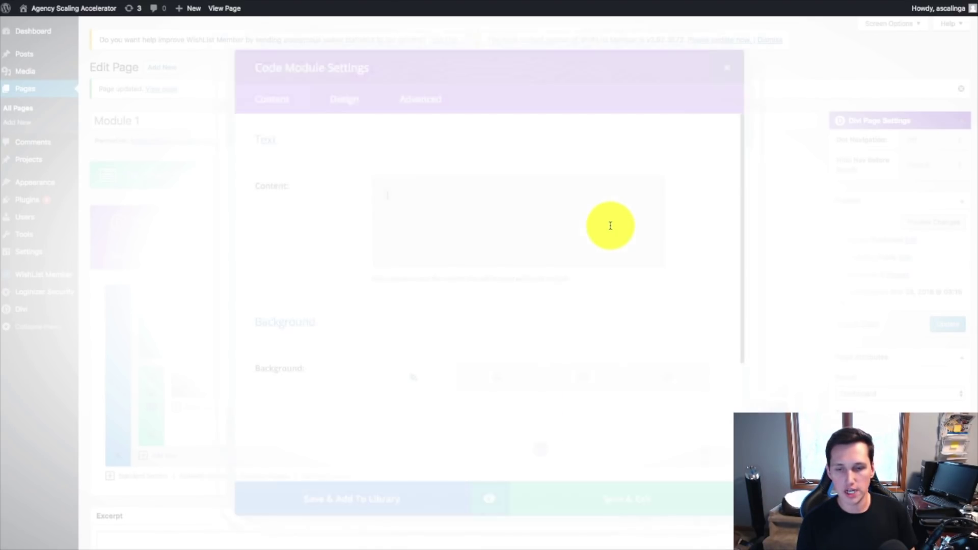
click(429, 184)
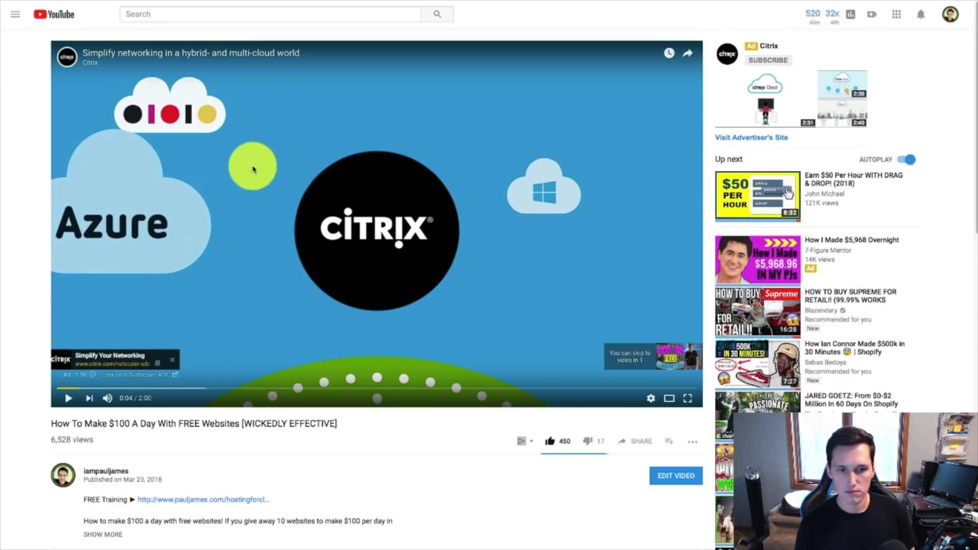
On YouTube, copy the embed code of the video "How To Make $100 A Day With FREE Websites" and return to the Code module
scroll(313, 284, down, 6)
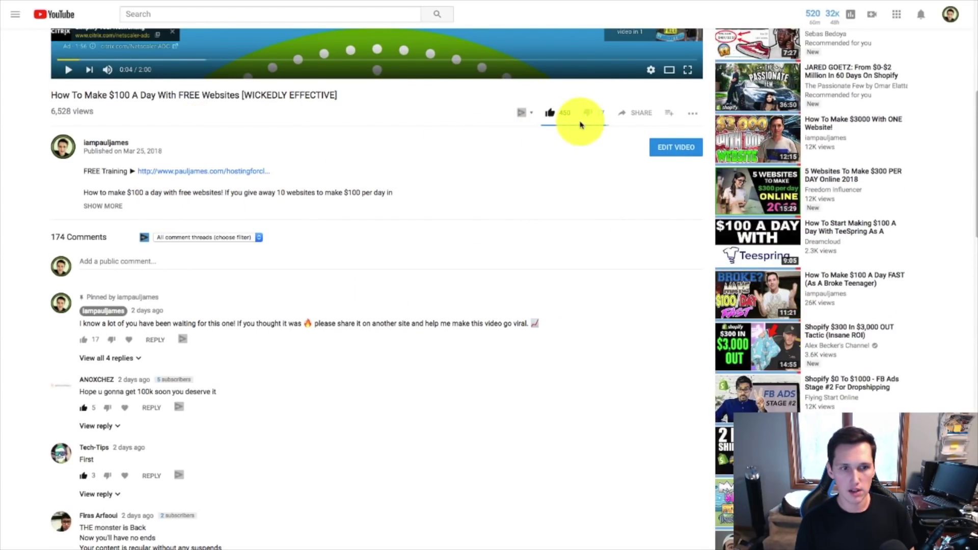
click(639, 113)
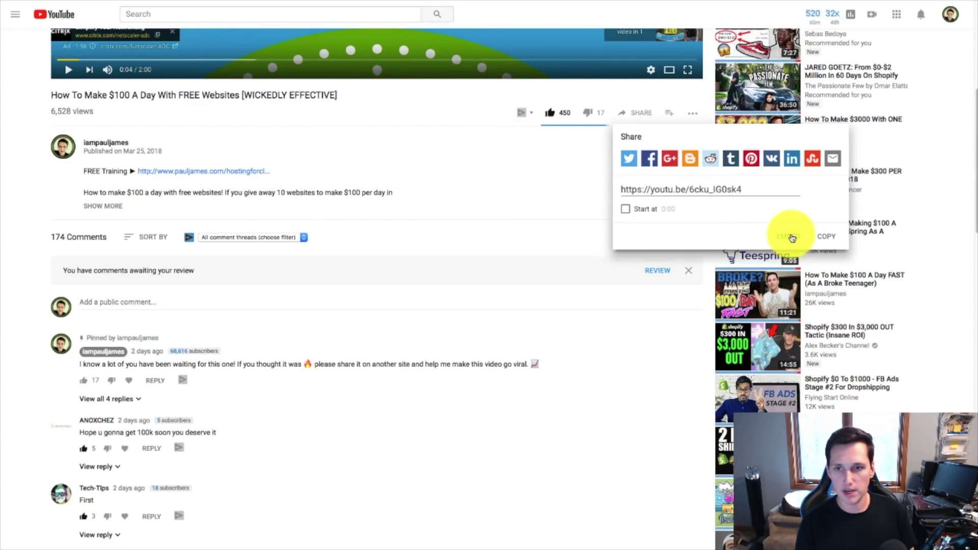
click(789, 236)
key(ctrl+c)
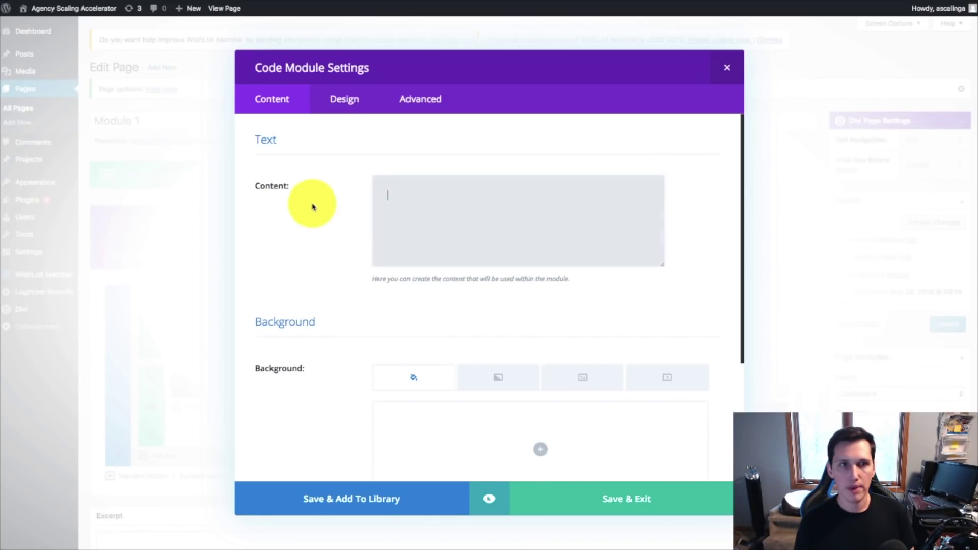
Paste the copied video embed code into the Code module and review the heading, video and resources on the published Module 1 page
click(463, 218)
key(ctrl+v)
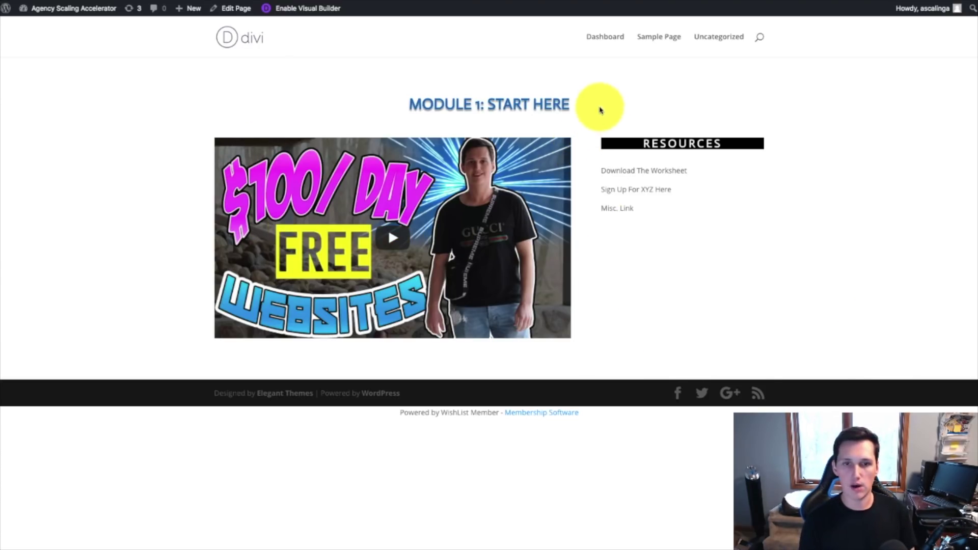
drag(585, 105, 359, 92)
click(726, 175)
drag(684, 167, 703, 223)
click(706, 285)
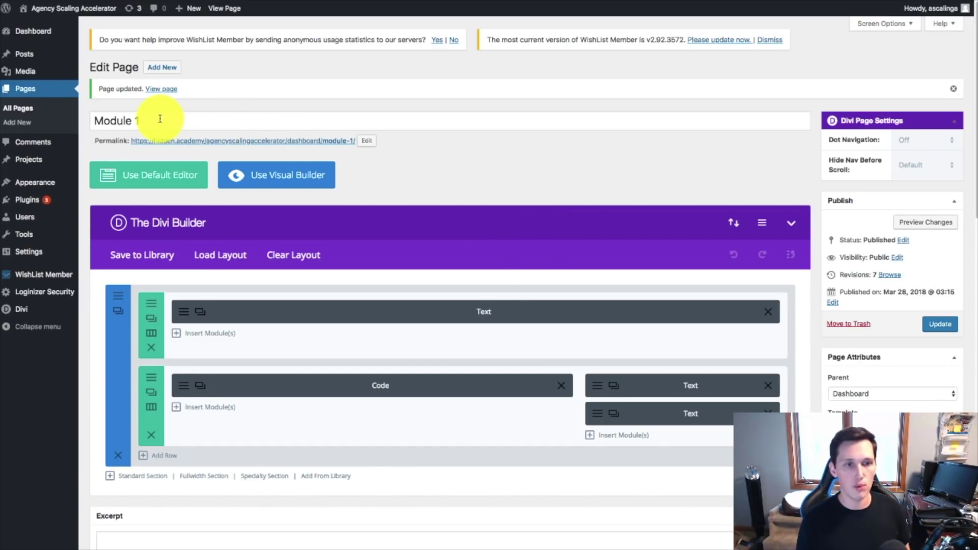
Save the Module 1 page layout to the Divi Library under the name "MODULE"
drag(160, 119, 111, 121)
click(479, 171)
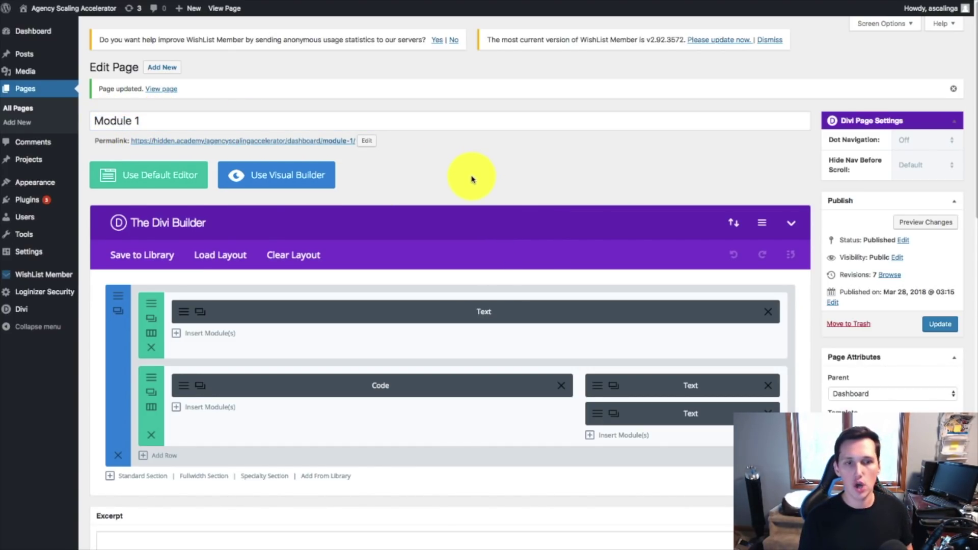
click(139, 261)
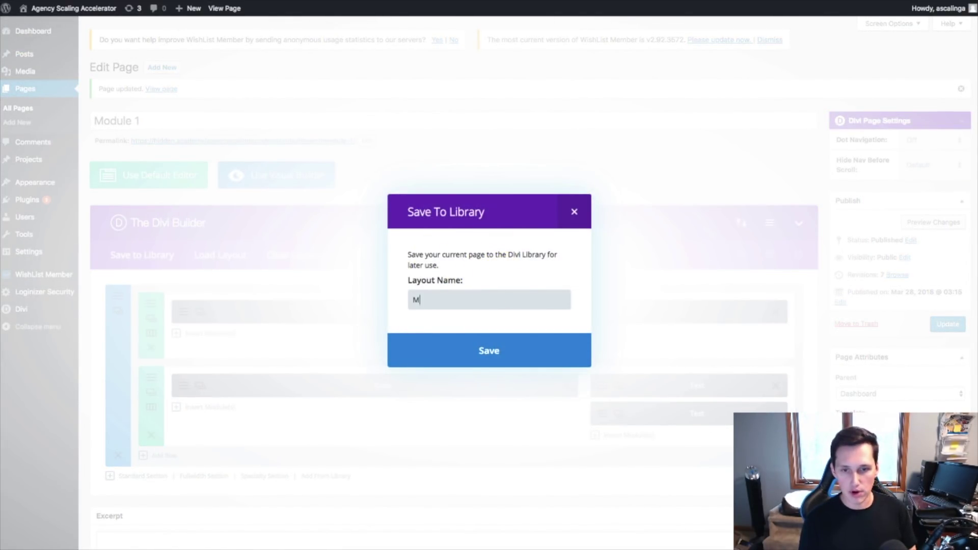
text(MODULE)
click(565, 360)
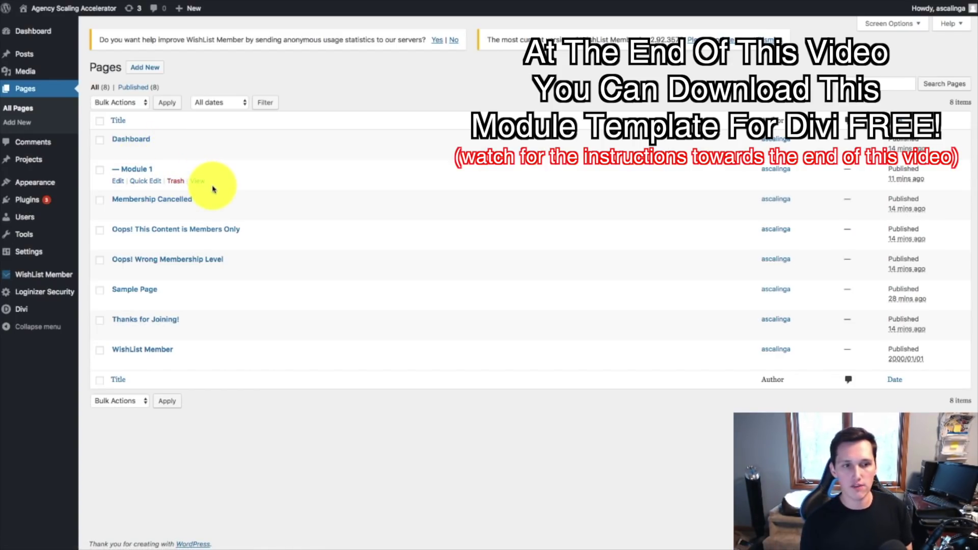
Open the Dashboard page from the site's page list for editing
mouse_move(26, 201)
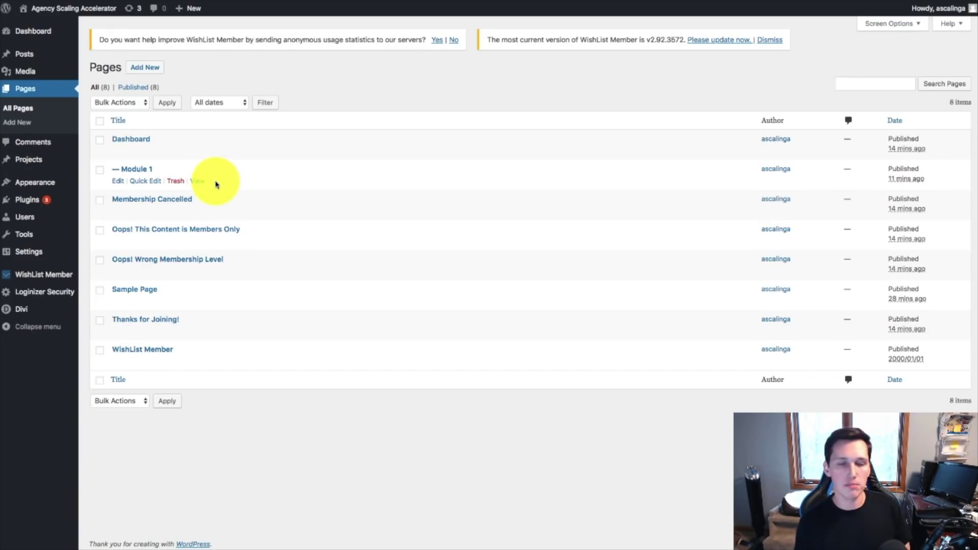
key(Tab)
key(Return)
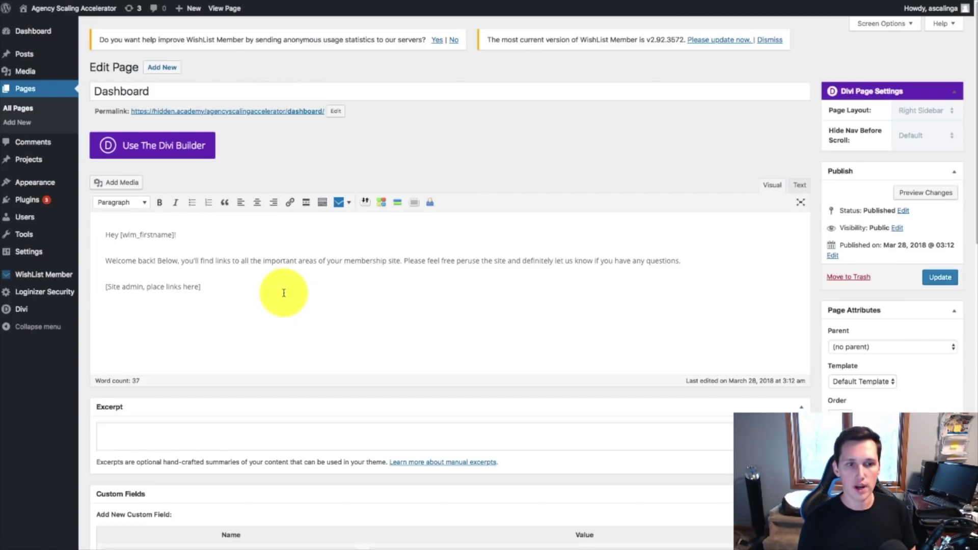
Delete all the default welcome text from the Dashboard page and update it with the Divi Builder enabled
drag(282, 294, 105, 287)
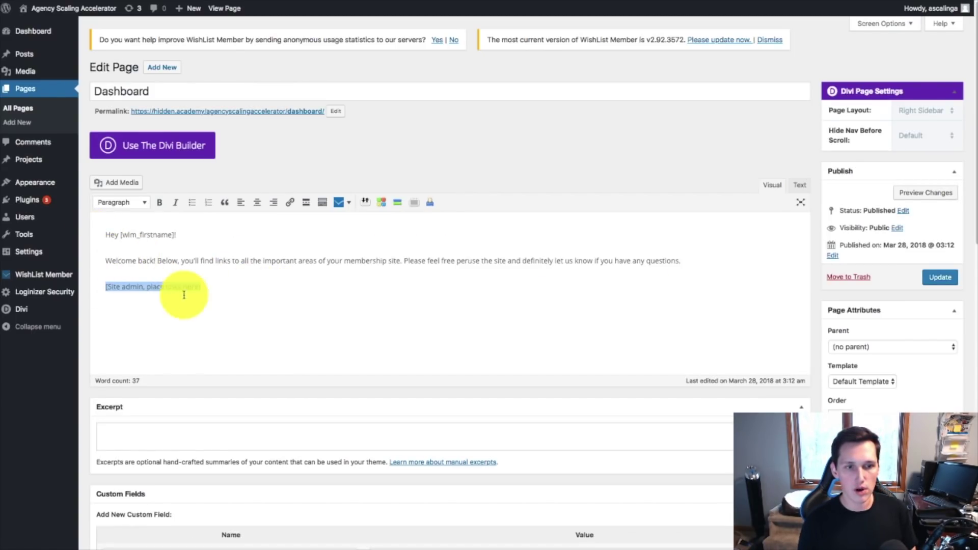
key(Left)
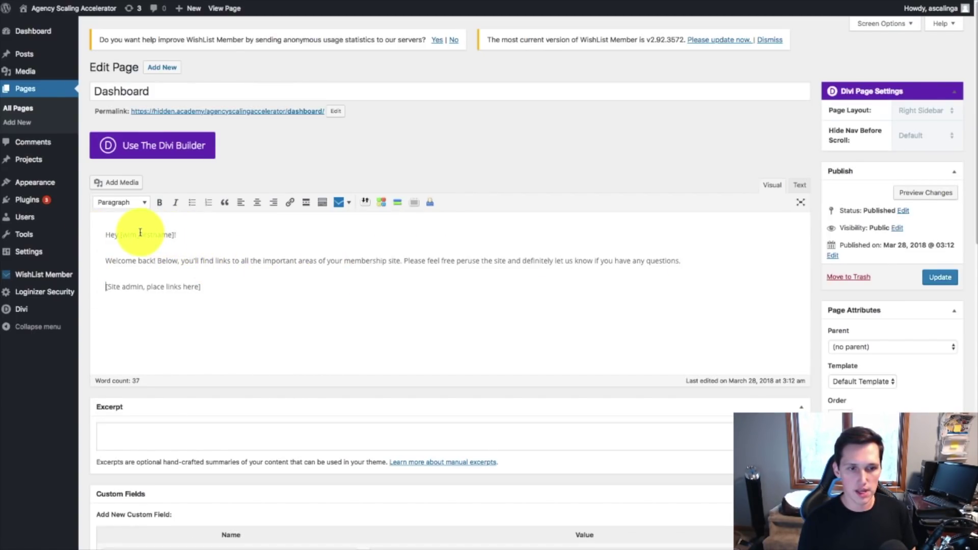
drag(120, 235, 175, 235)
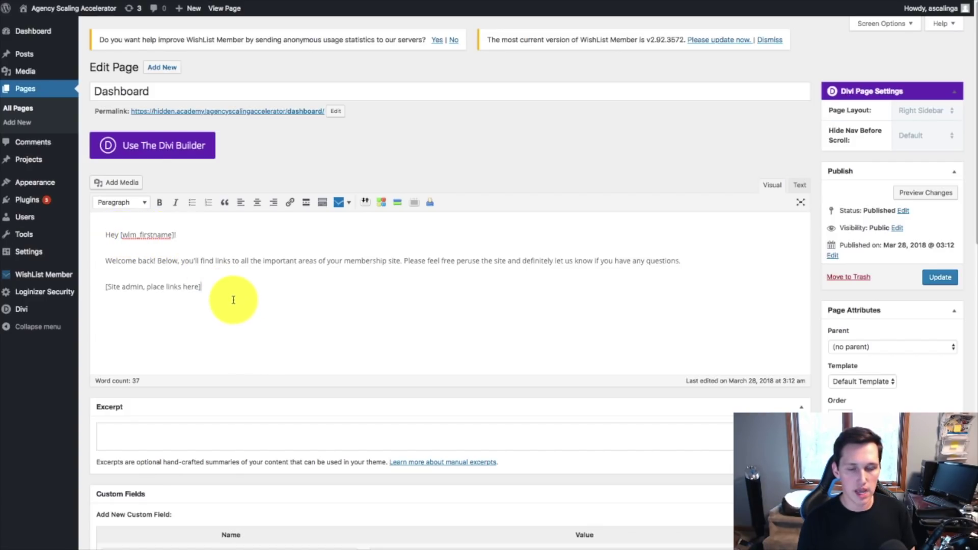
key(ctrl+a)
key(BackSpace)
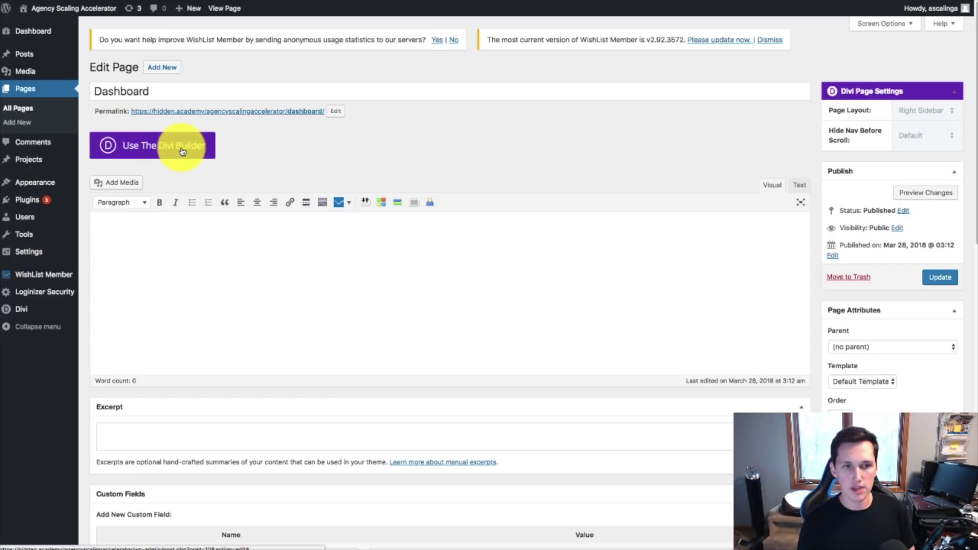
click(938, 275)
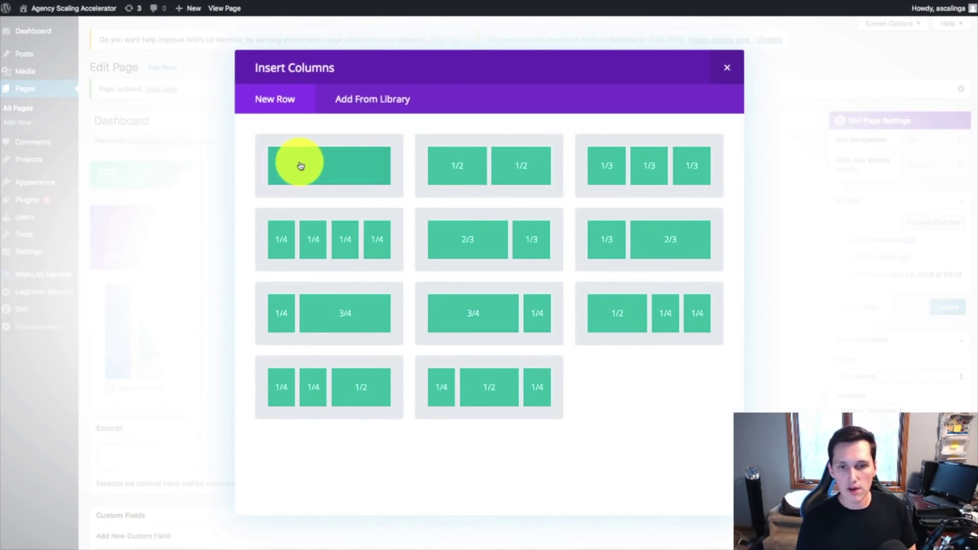
Insert a single-column row holding a Text module with the content "Welcome To Agency Scaling Accelerator!"
click(301, 162)
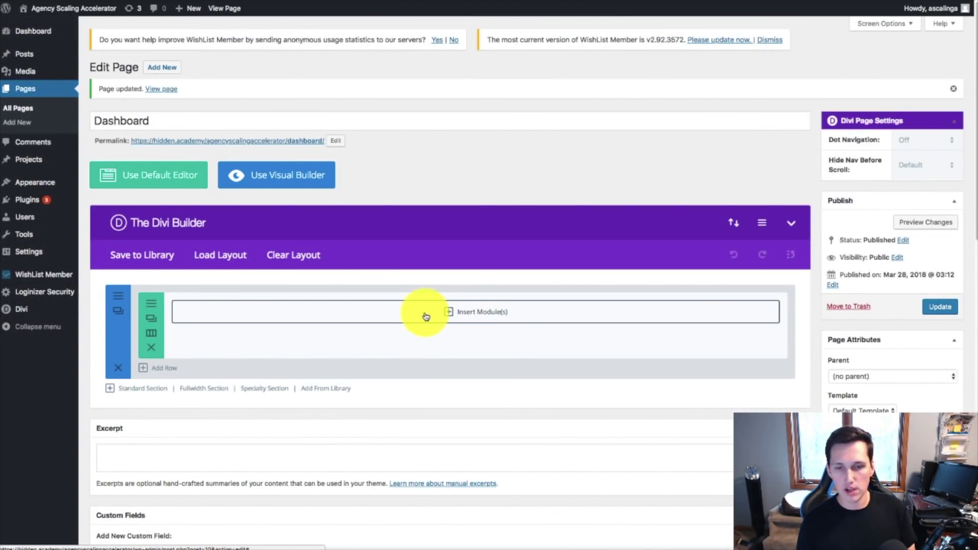
click(504, 313)
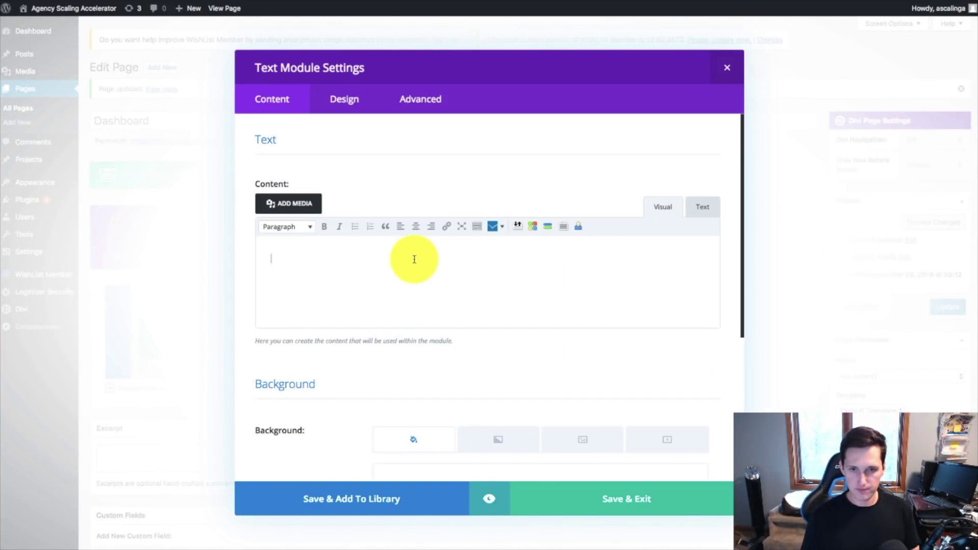
text(Welcome To AGenc)
click(622, 500)
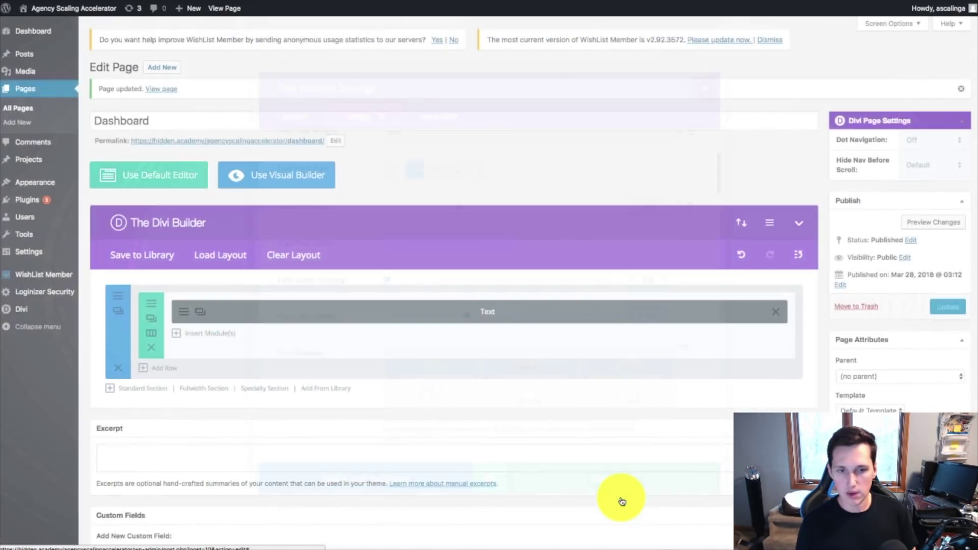
Add a second row of three 1/3 columns and insert a Blurb module into its first column
click(156, 370)
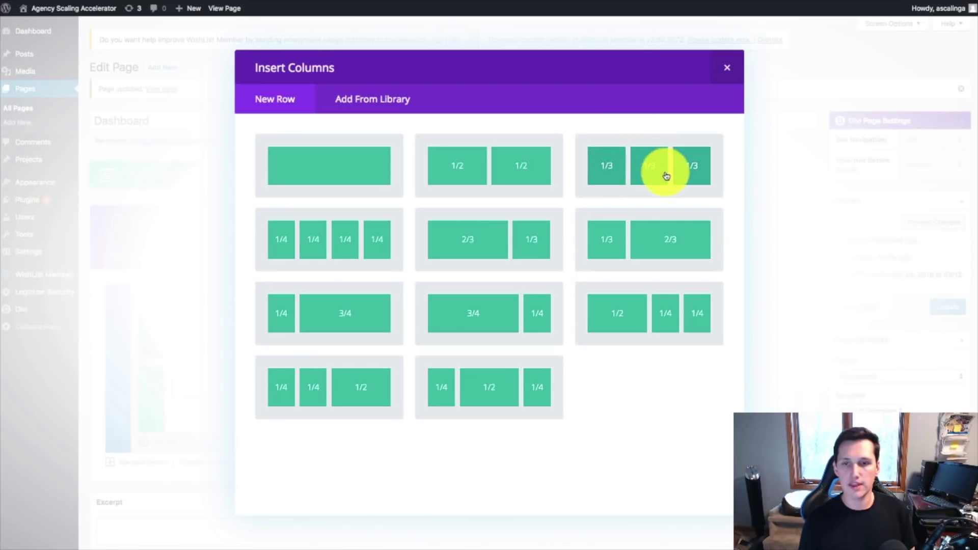
click(633, 170)
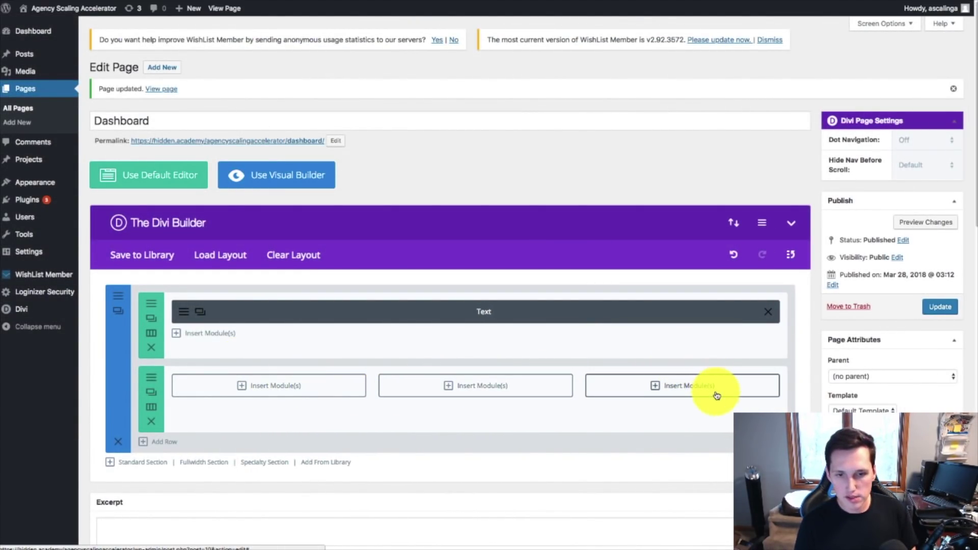
click(295, 387)
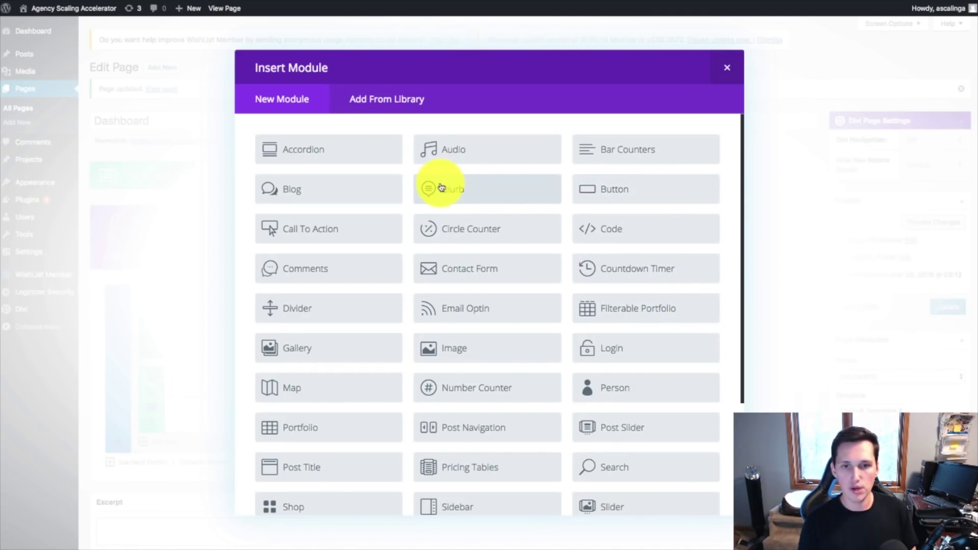
click(471, 189)
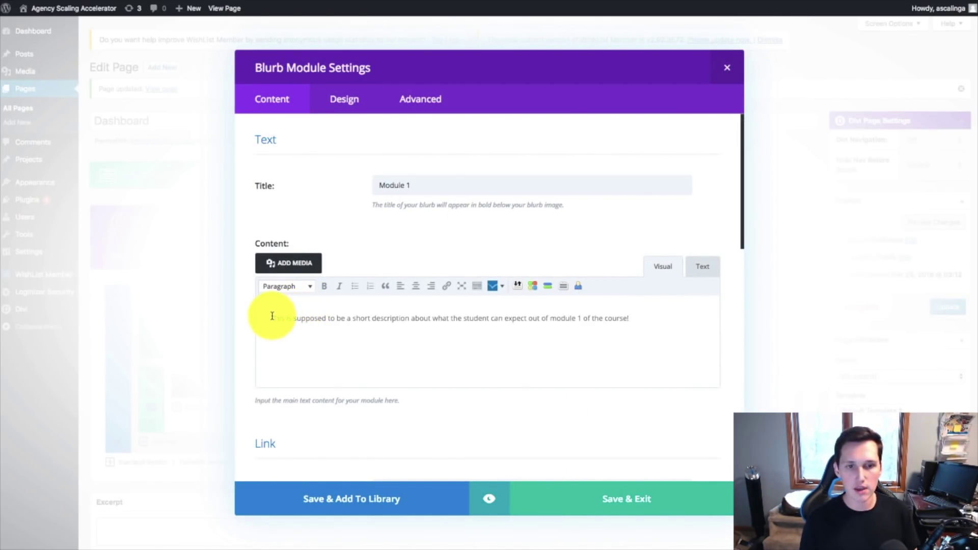
Title the blurb "Module 1" with text "This is supposed to be a short description about what the student can expect out of module 1 of the course!"
drag(271, 317, 425, 323)
click(650, 313)
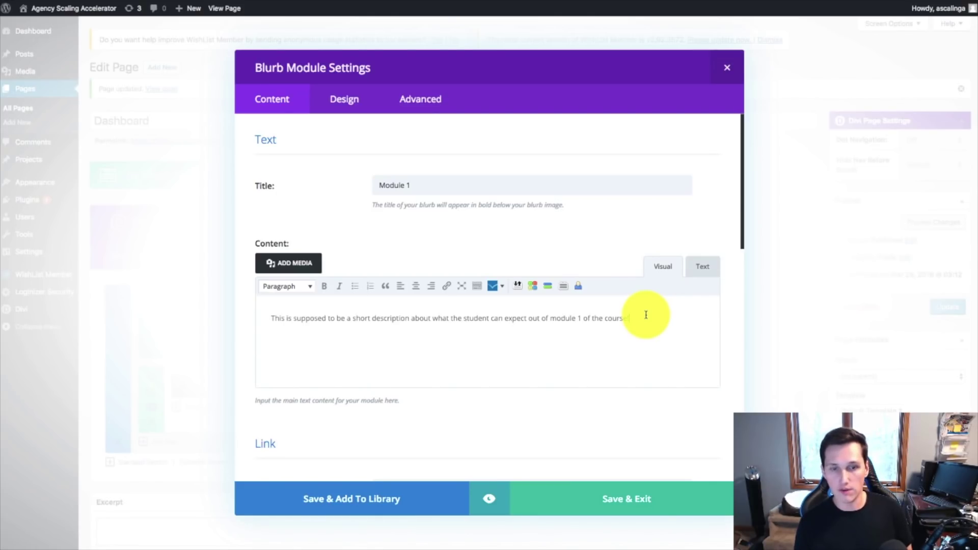
text(!)
scroll(618, 323, down, 5)
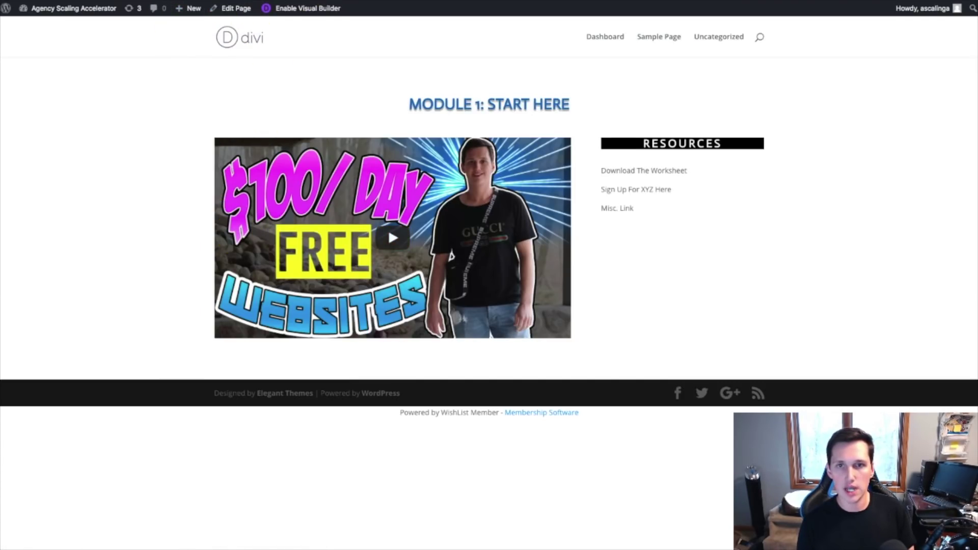
key(super+l)
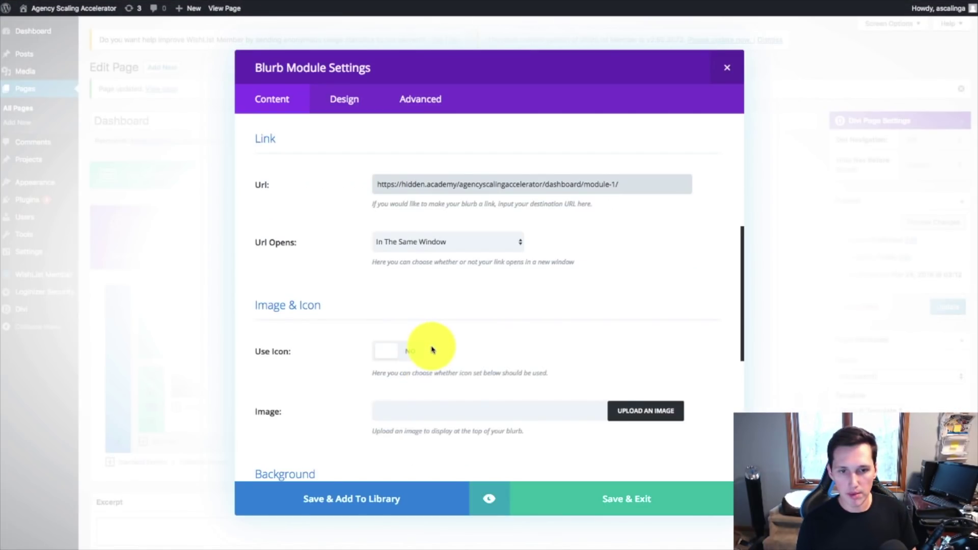
scroll(432, 350, down, 1)
click(395, 337)
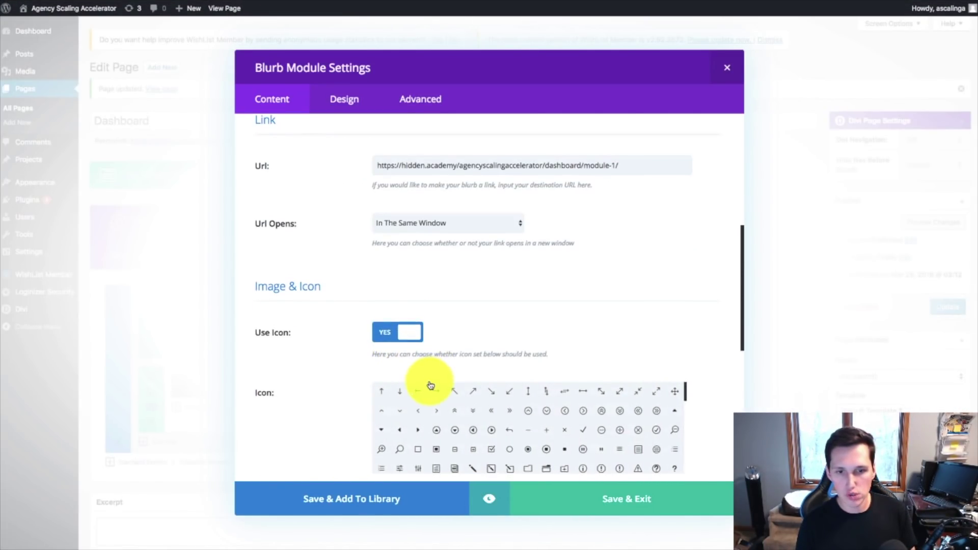
scroll(432, 377, down, 2)
scroll(489, 364, down, 3)
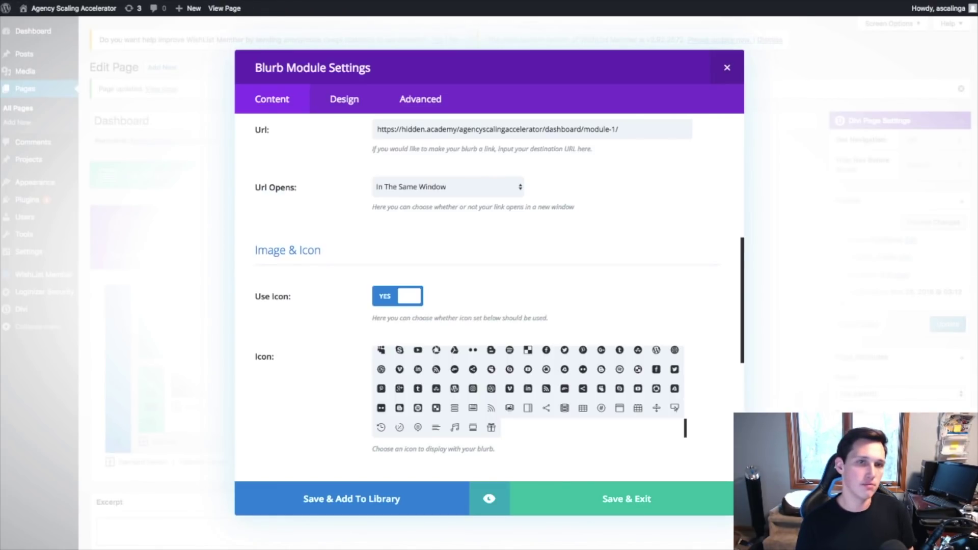
scroll(519, 345, down, 2)
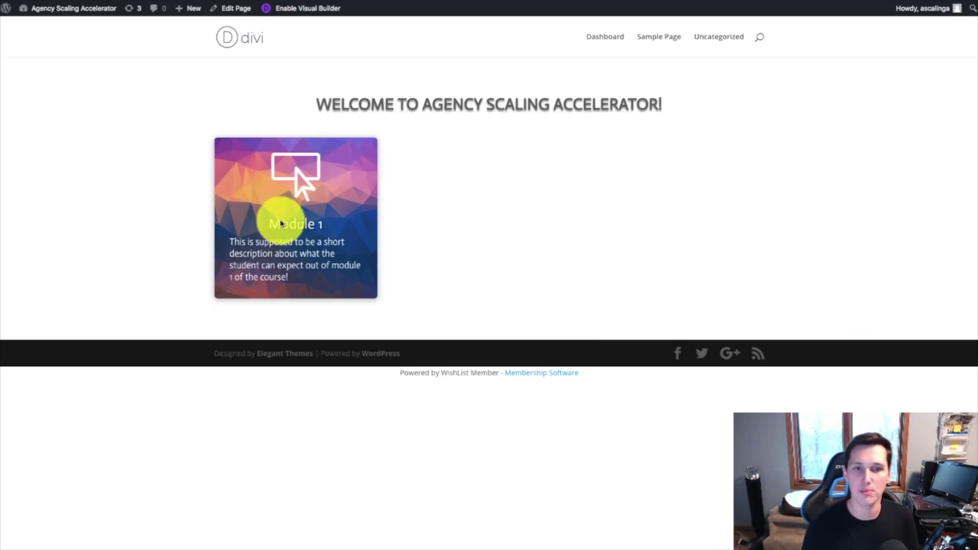
Review the Module 1 blurb on the published Dashboard page, along with its link, icon and background image settings
drag(289, 278, 236, 240)
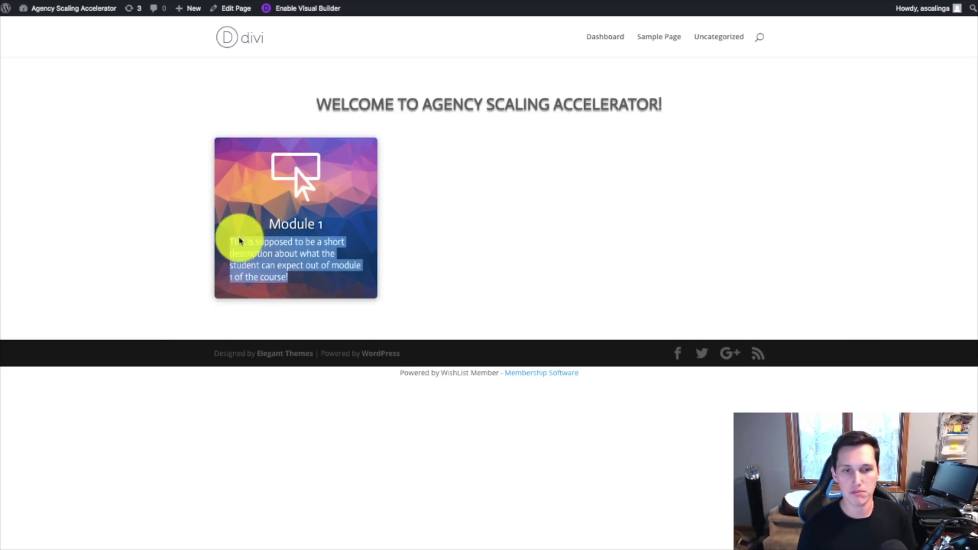
click(558, 252)
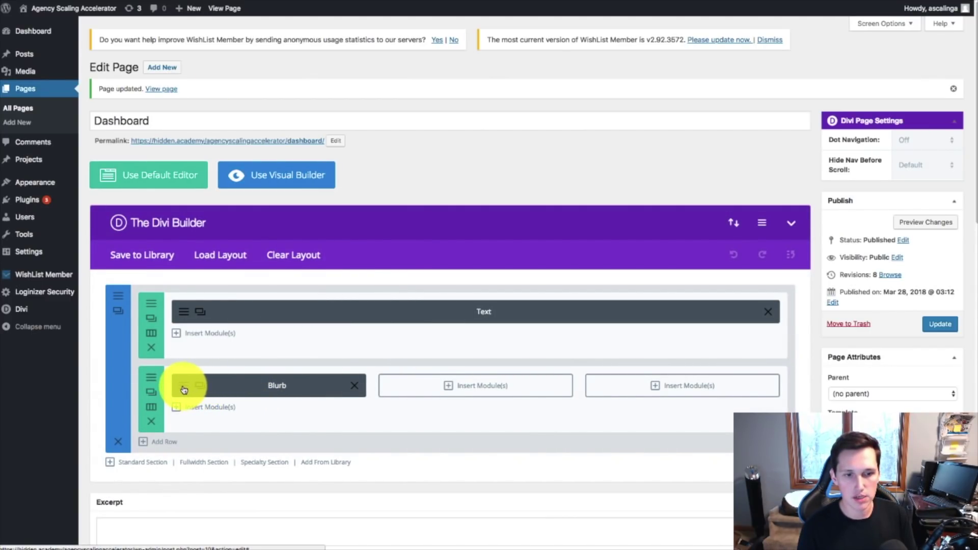
click(198, 392)
scroll(474, 360, down, 5)
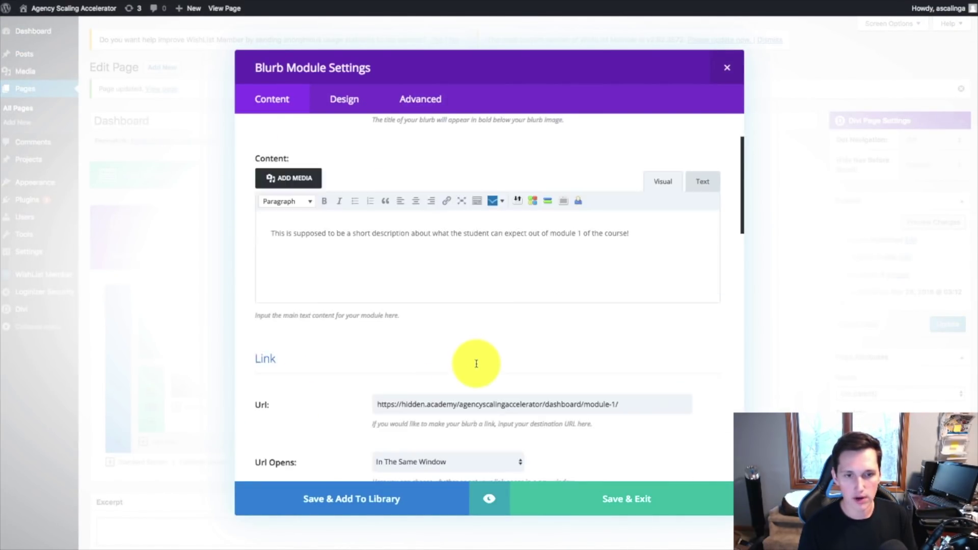
scroll(477, 362, down, 10)
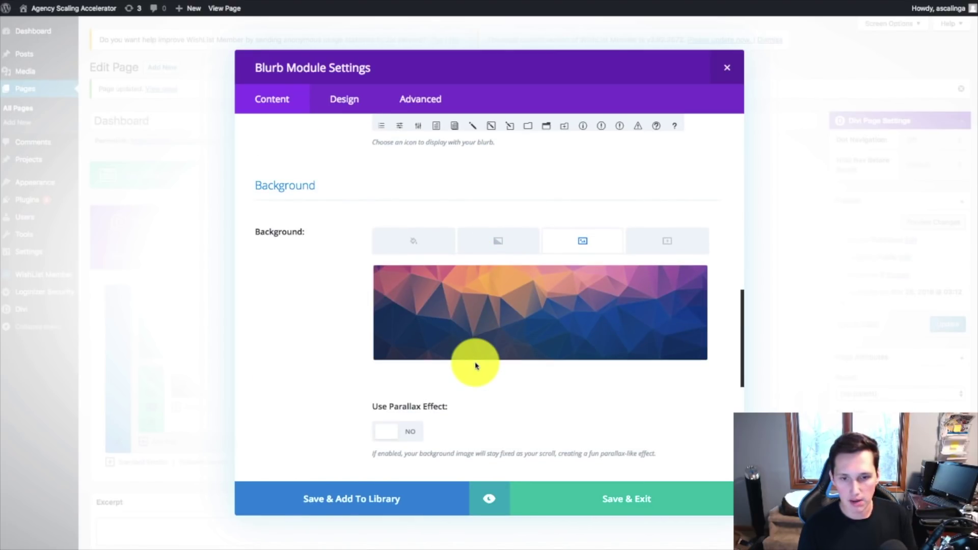
scroll(513, 321, down, 8)
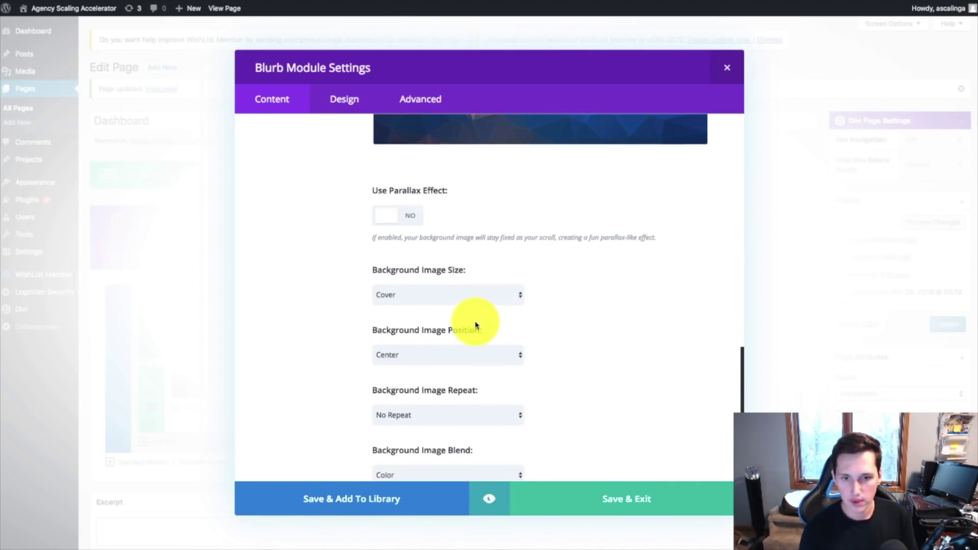
drag(480, 313, 366, 310)
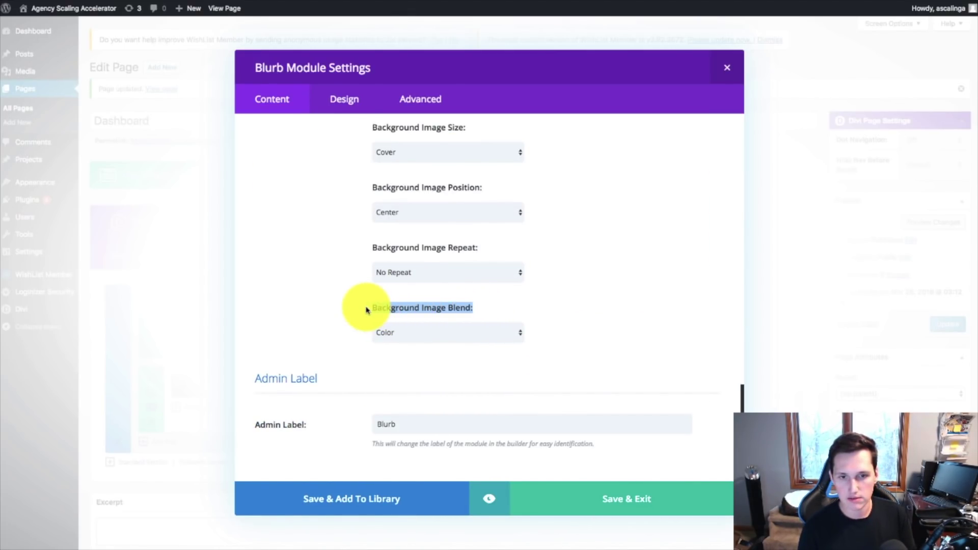
Review the Module 1 blurb's design settings for icon, text, title, body, sizing, custom padding, rounded corners and border
click(344, 102)
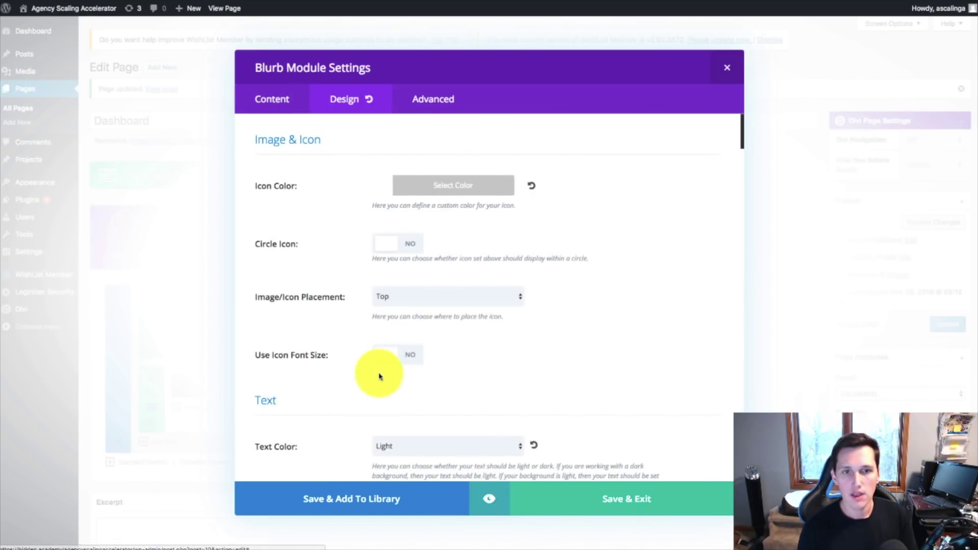
scroll(391, 360, down, 1)
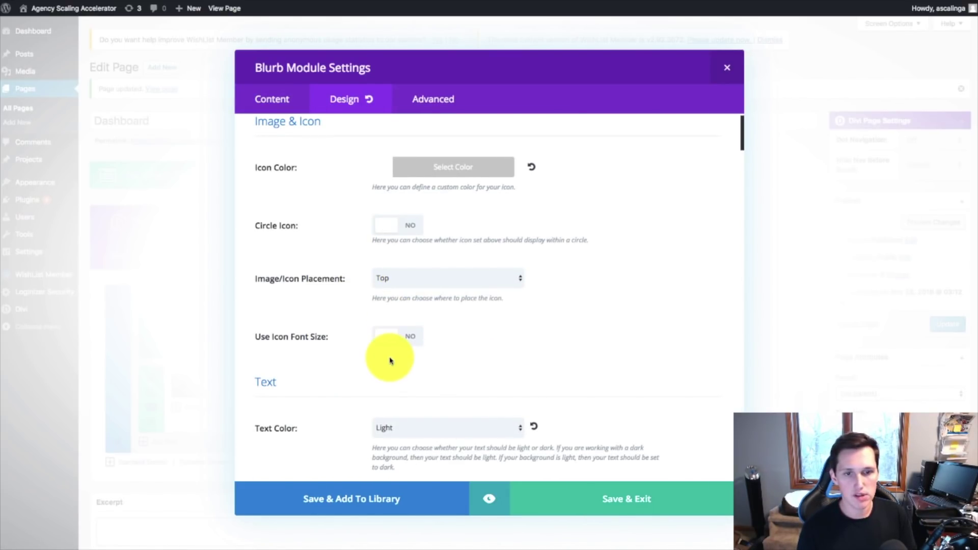
scroll(378, 321, down, 3)
scroll(387, 311, down, 5)
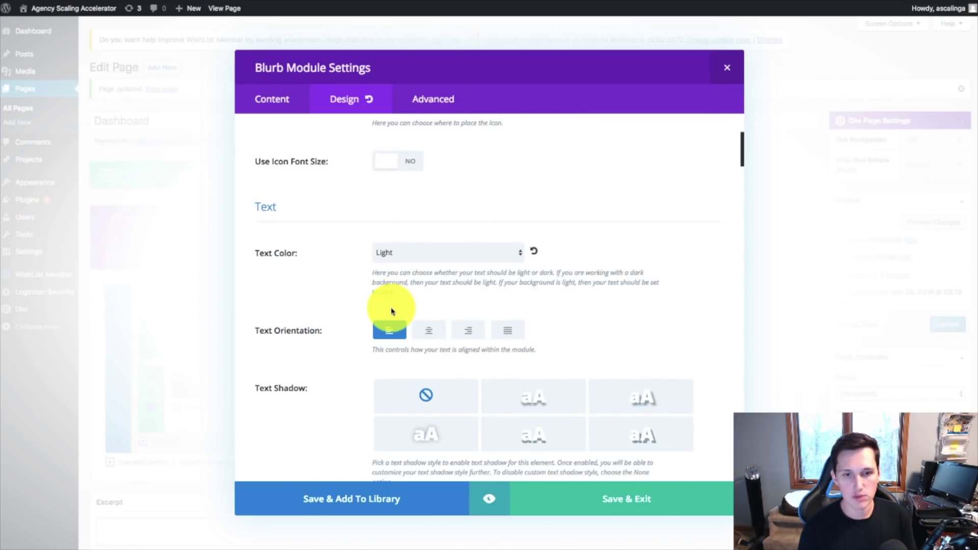
scroll(342, 315, down, 6)
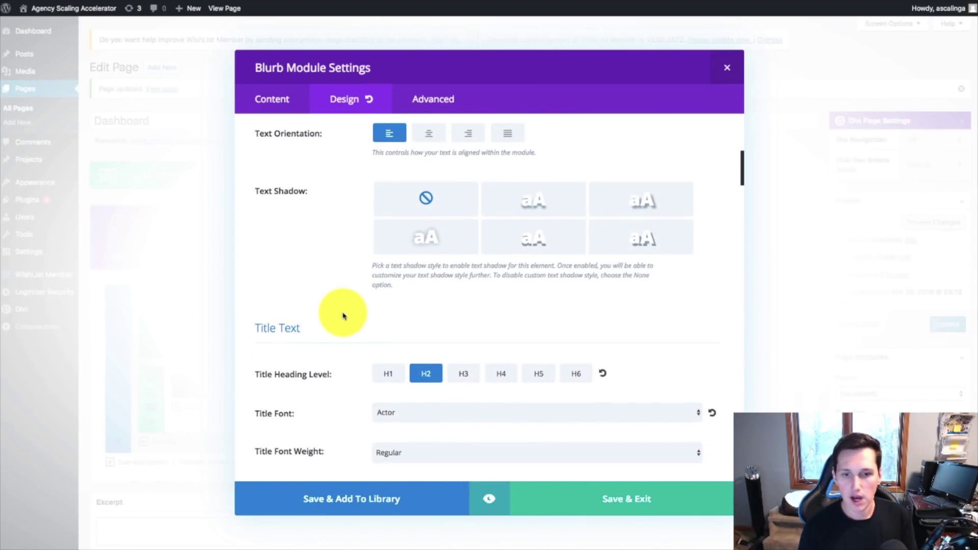
scroll(344, 318, down, 8)
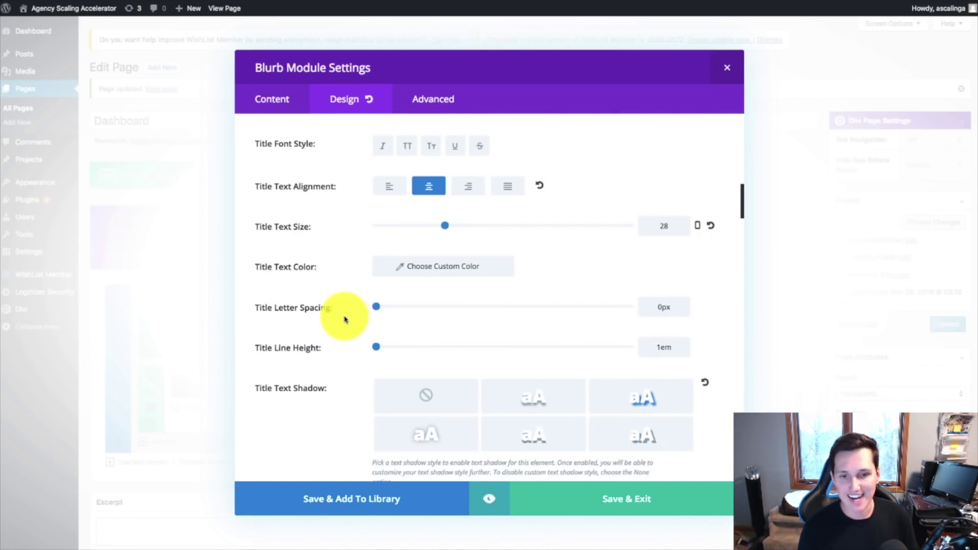
scroll(344, 320, down, 14)
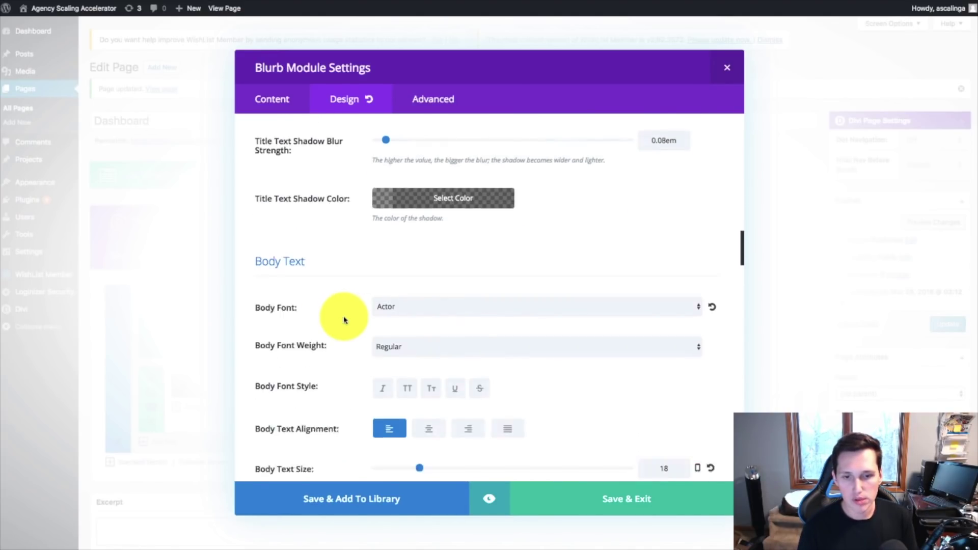
scroll(341, 320, down, 6)
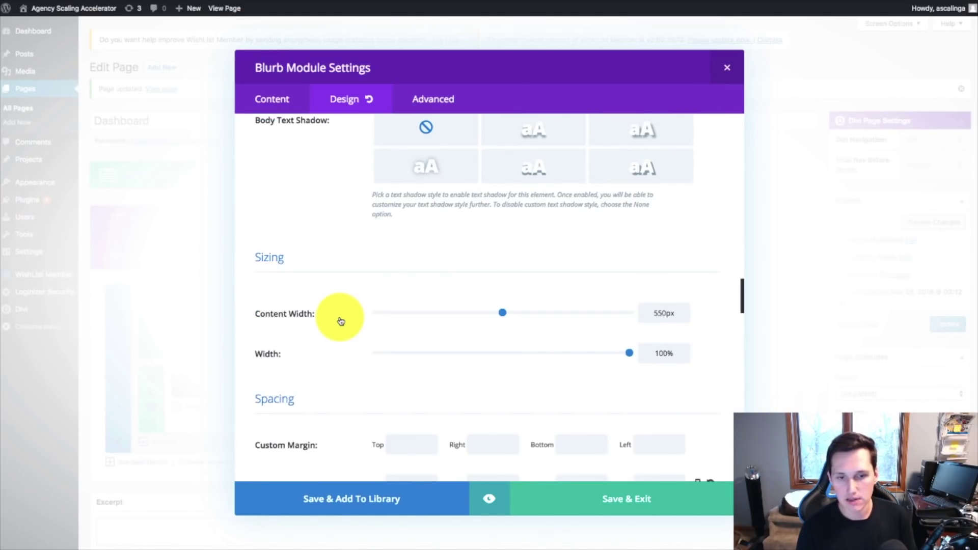
drag(258, 315, 349, 317)
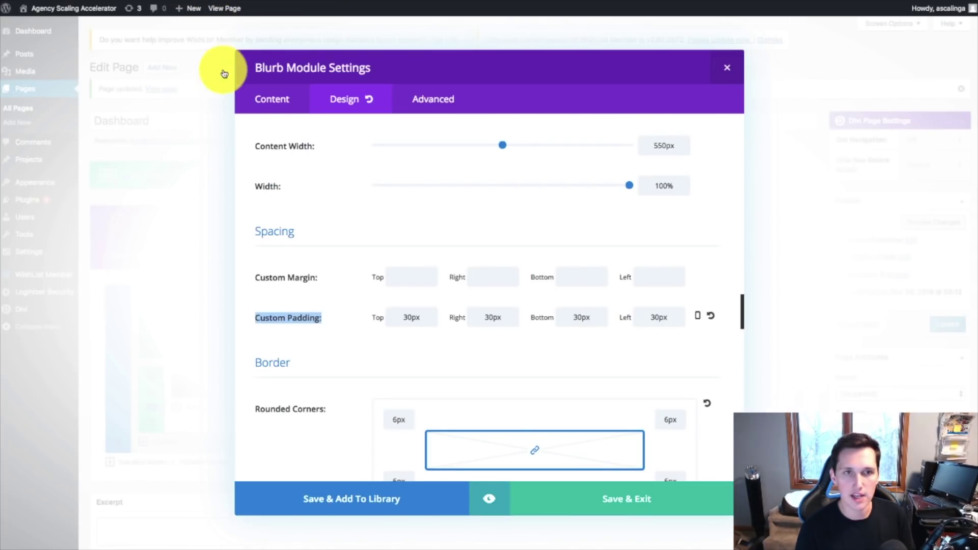
scroll(498, 382, down, 1)
scroll(416, 393, down, 1)
drag(400, 382, 426, 405)
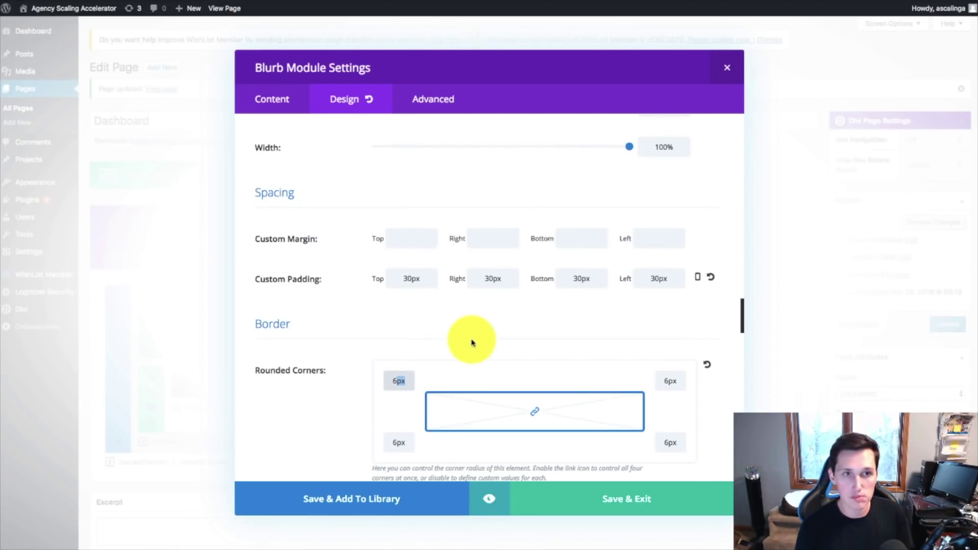
scroll(433, 318, down, 2)
scroll(433, 317, down, 9)
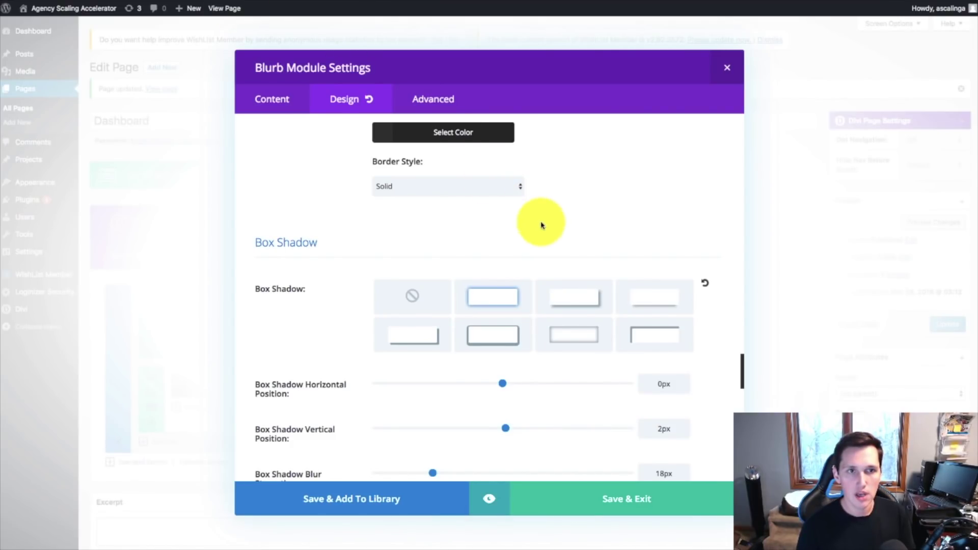
Change the Module 1 blurb's box shadow to the lower-right offset preset with 6px horizontal and vertical positions, and update the page
click(576, 299)
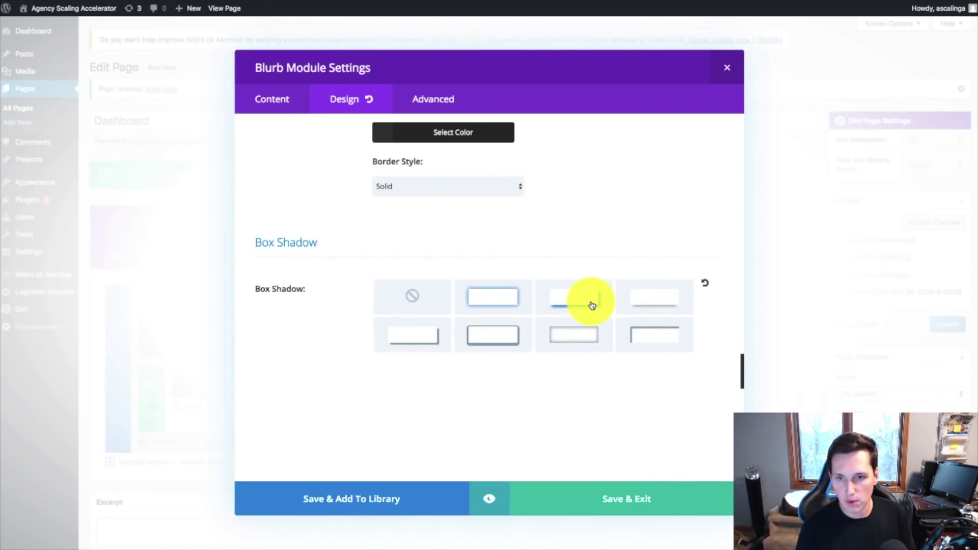
scroll(557, 472, down, 5)
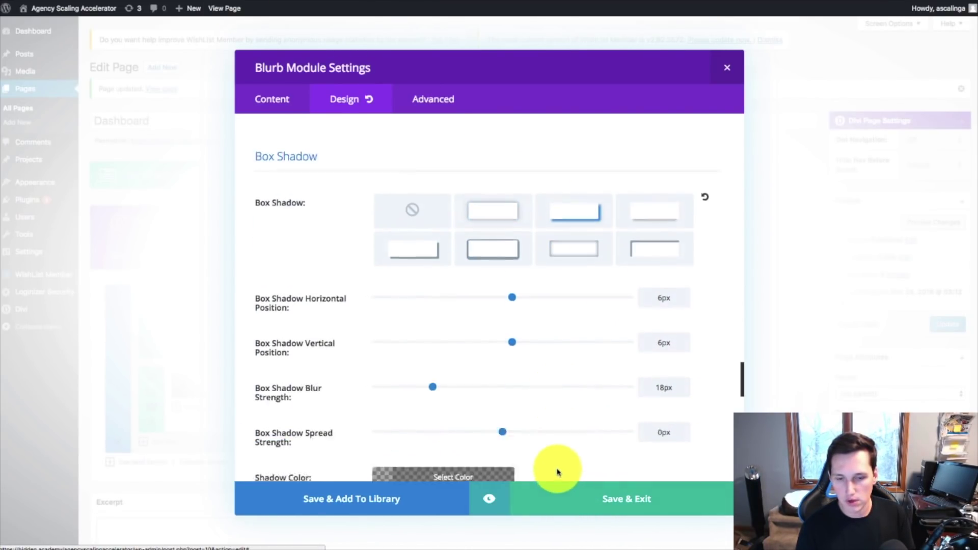
scroll(551, 446, down, 8)
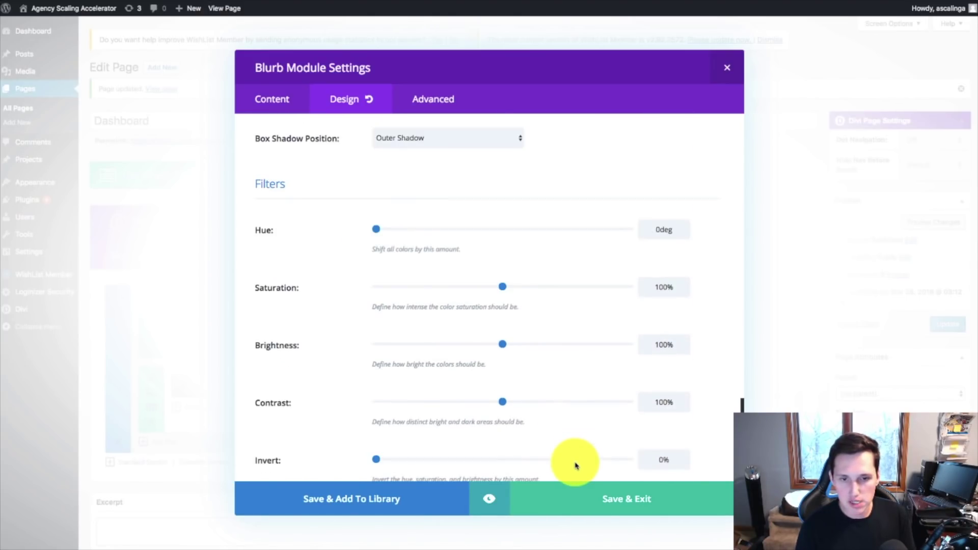
scroll(578, 468, down, 10)
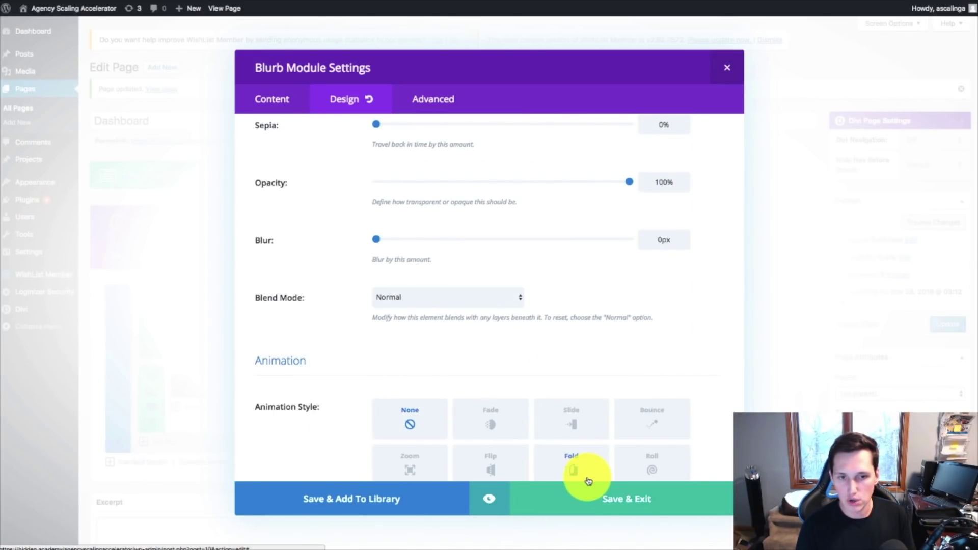
click(620, 501)
click(939, 324)
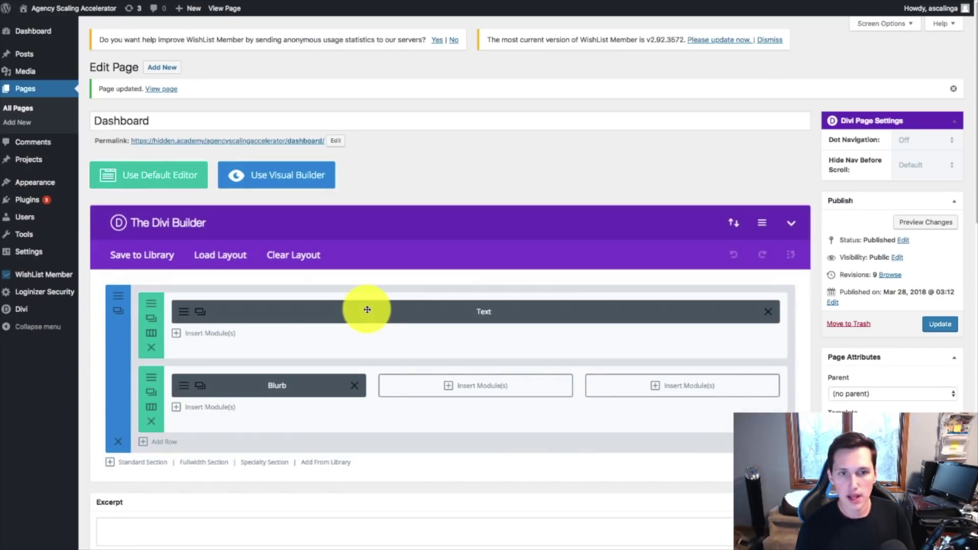
Save the Module 1 blurb to the Divi Library under the template name "MODULE BUTTONS FOR DASHOBARD"
click(198, 397)
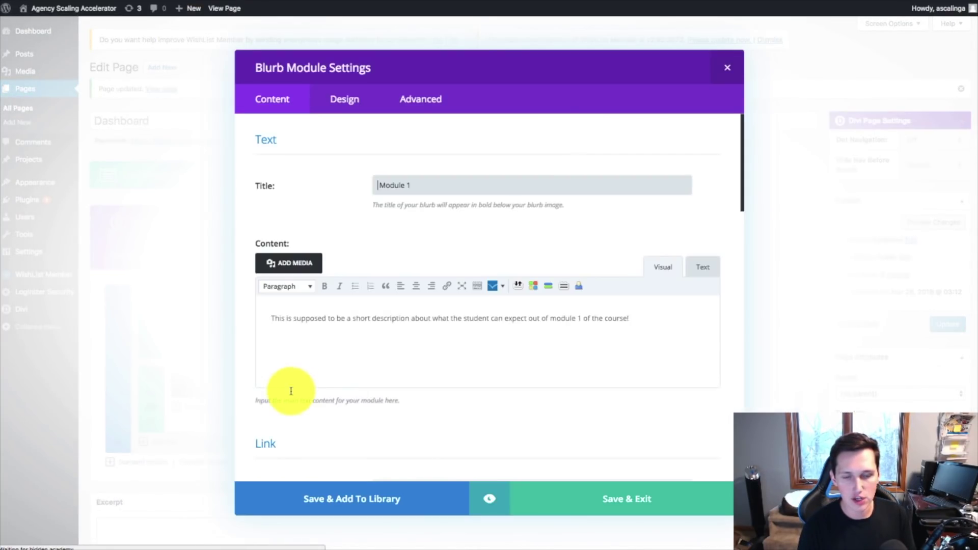
click(362, 505)
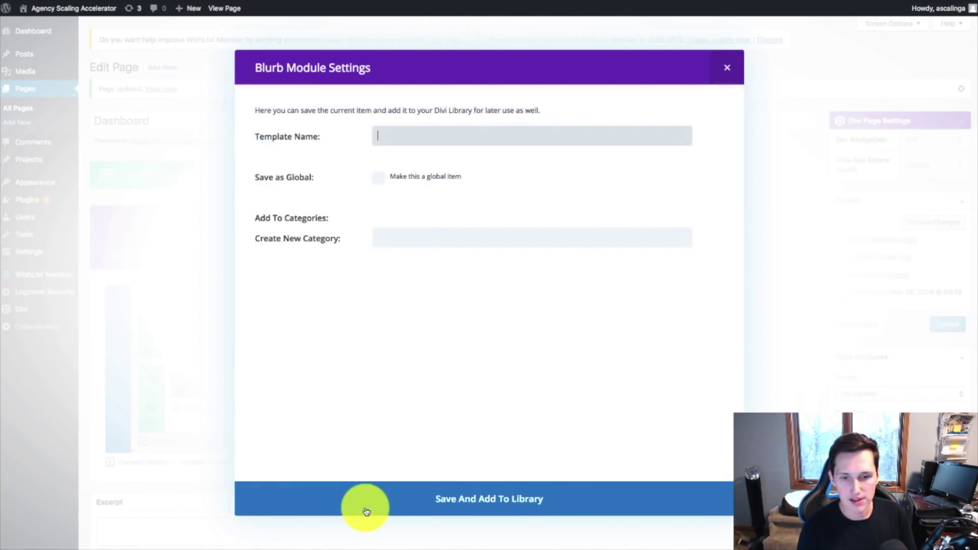
click(405, 144)
text(MODU)
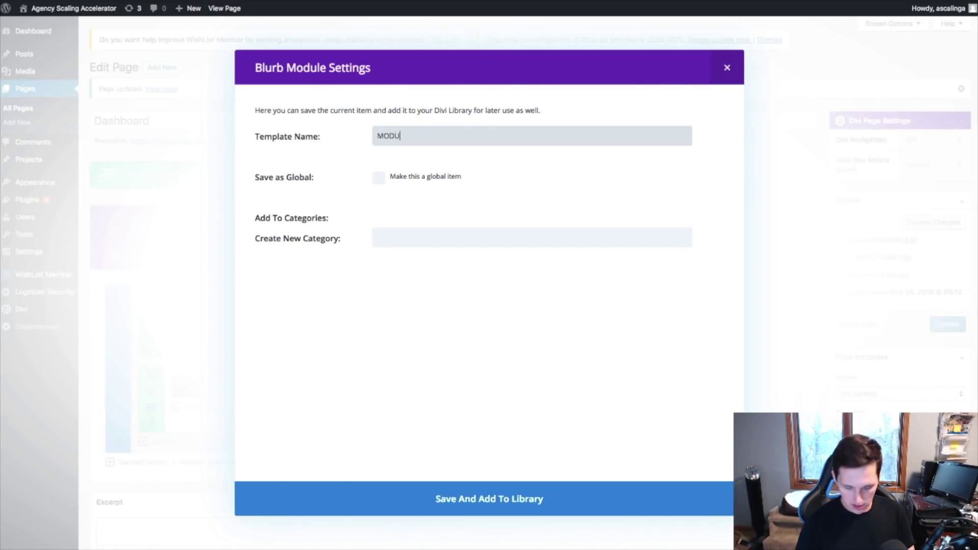
text(LE)
click(544, 497)
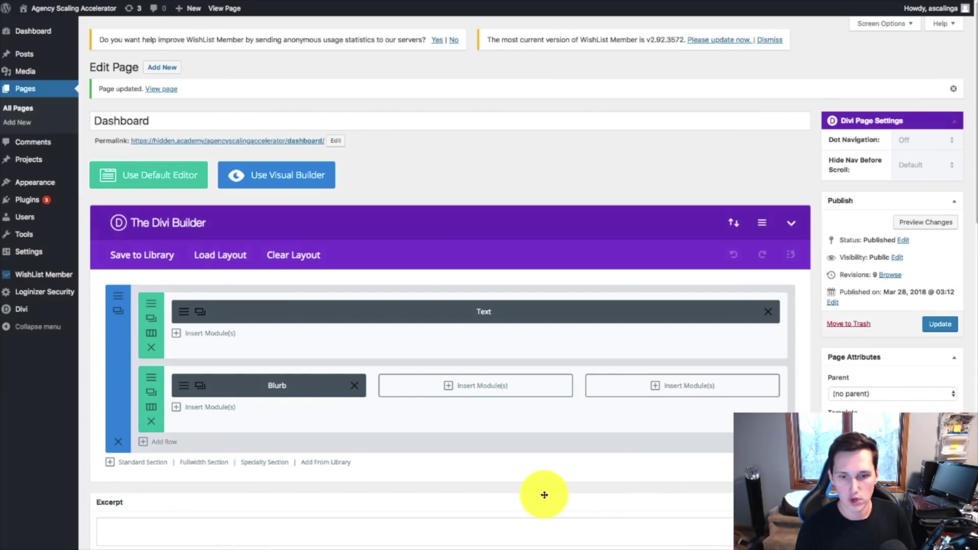
Insert the saved module button from the library into the row's second column and title it "Module 2"
click(458, 386)
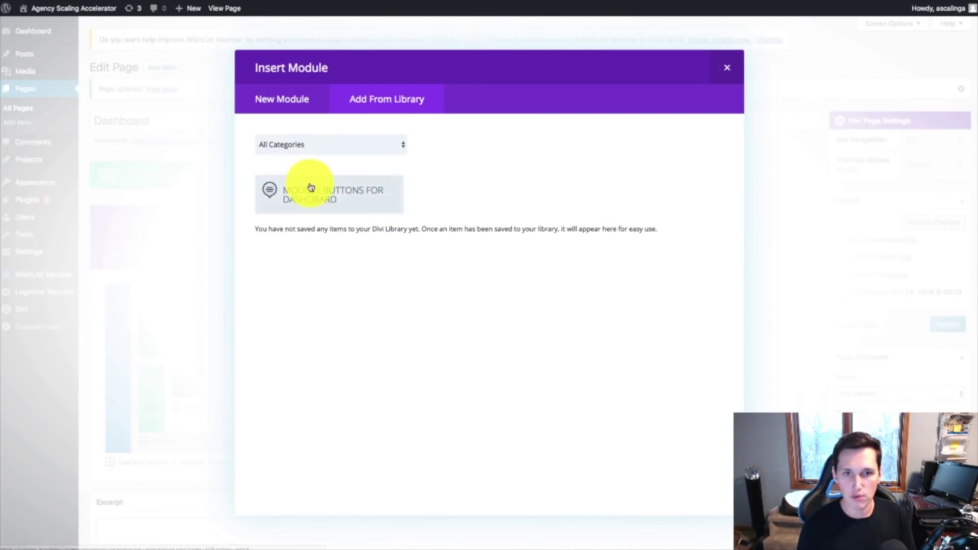
click(316, 196)
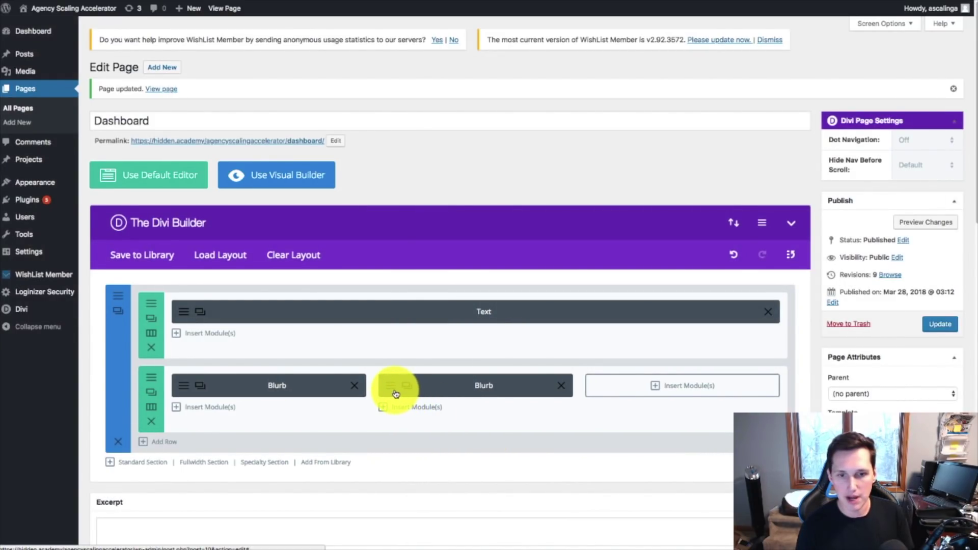
click(394, 391)
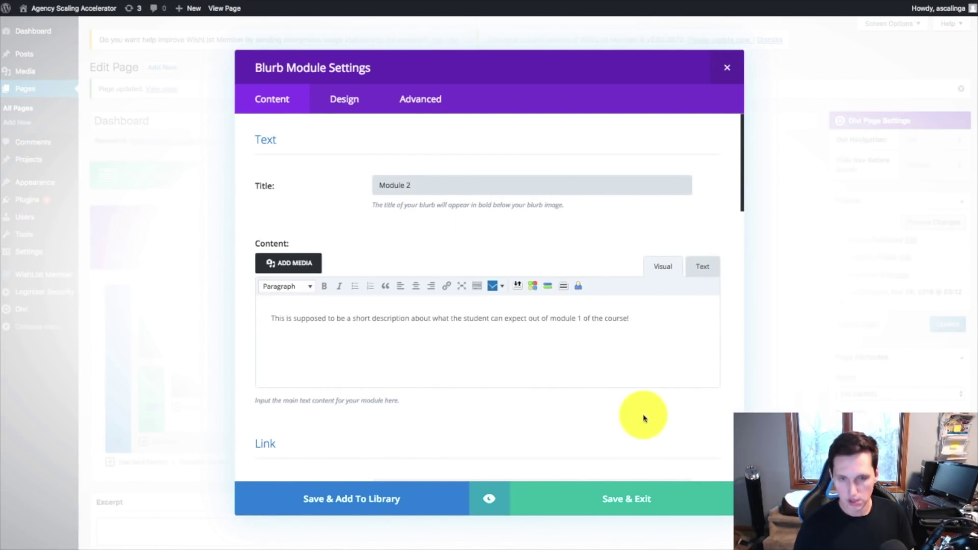
click(638, 498)
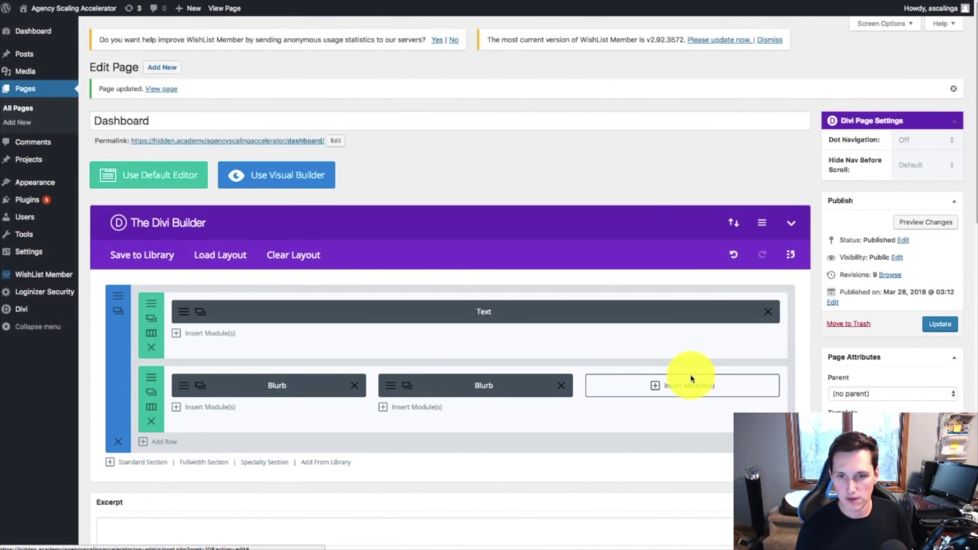
Insert the saved module button from the library into the row's third column
click(690, 386)
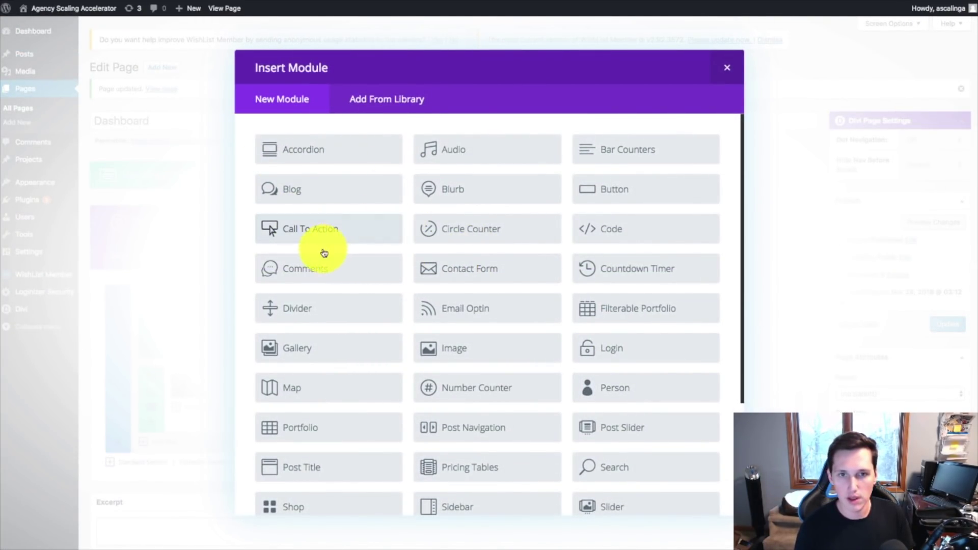
click(374, 96)
click(350, 199)
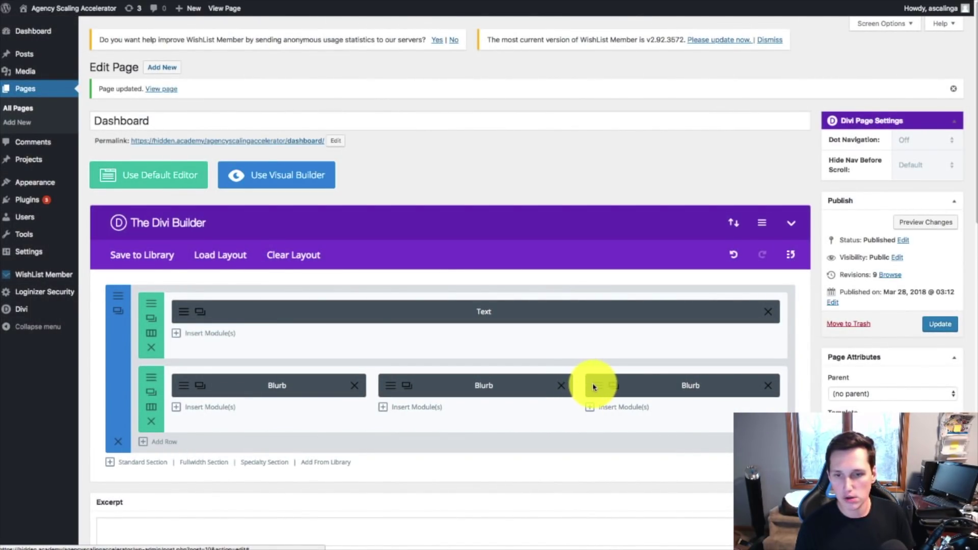
Title the third column's blurb "Module 3", save it and update the Dashboard page
click(591, 386)
click(446, 192)
key(BackSpace)
text(3)
scroll(596, 318, down, 2)
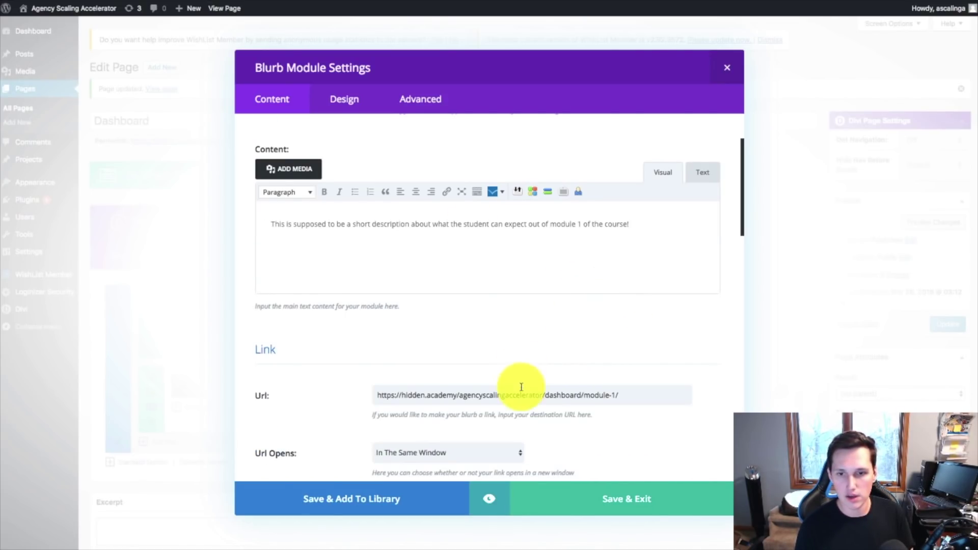
triple_click(586, 392)
click(672, 506)
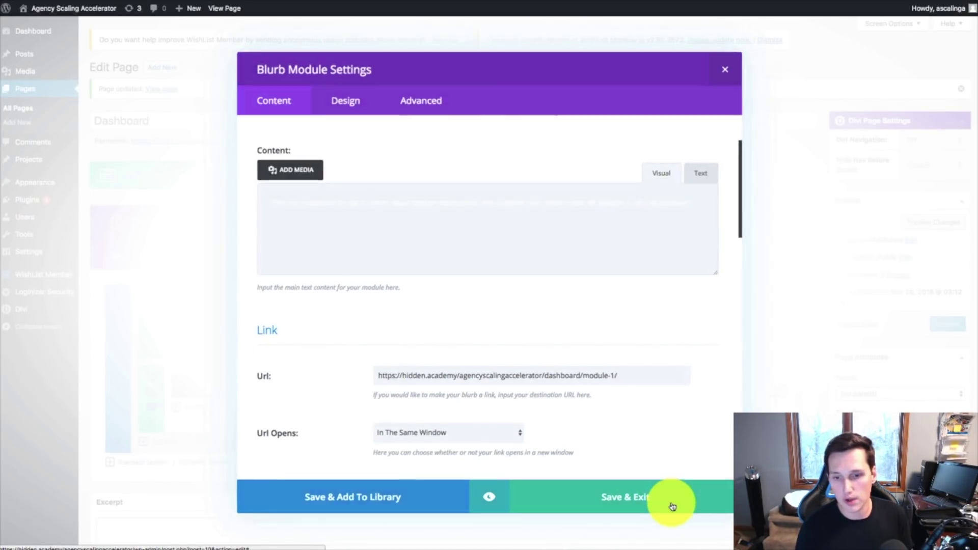
click(940, 324)
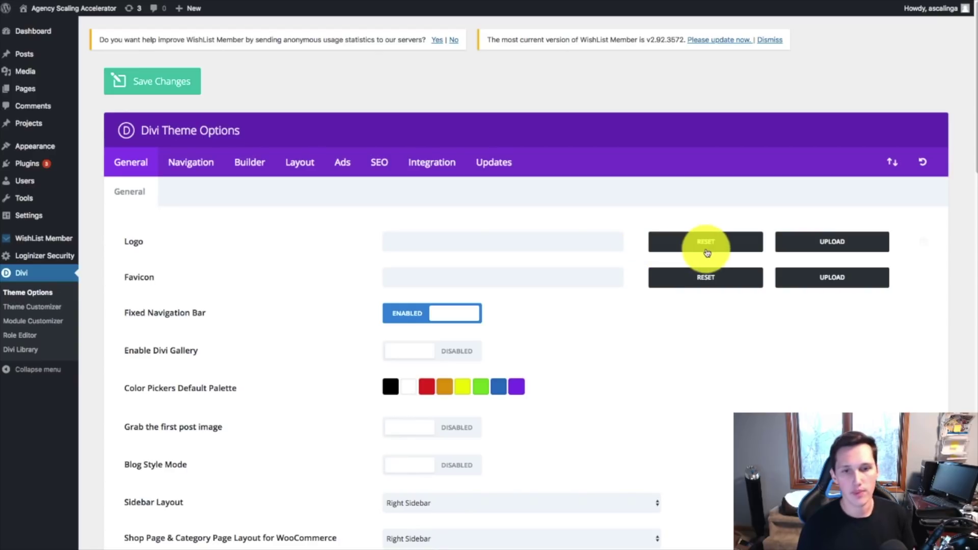
Examine the logo setting in Divi Theme Options and the footer bar's credits and social icons on the published Dashboard page
click(456, 247)
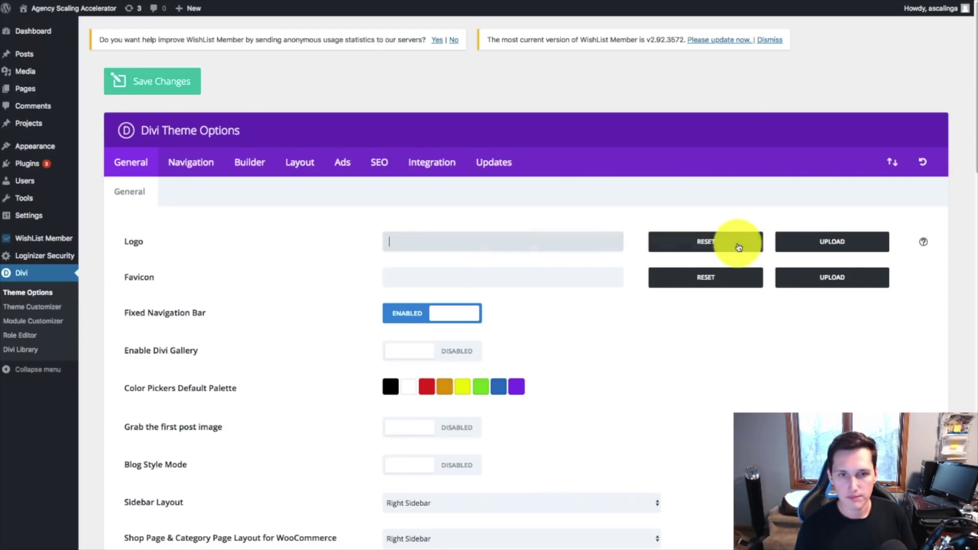
click(739, 245)
double_click(713, 244)
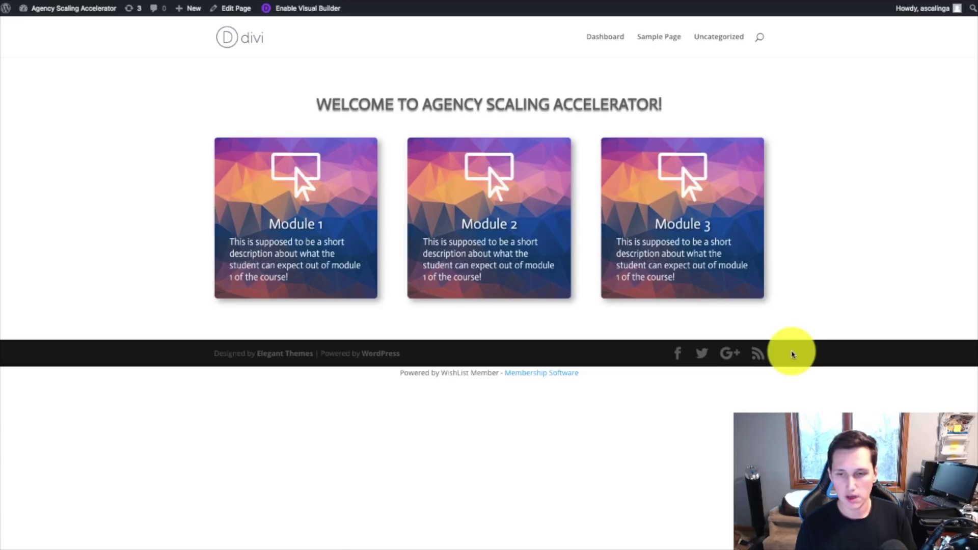
drag(790, 356, 662, 349)
click(273, 367)
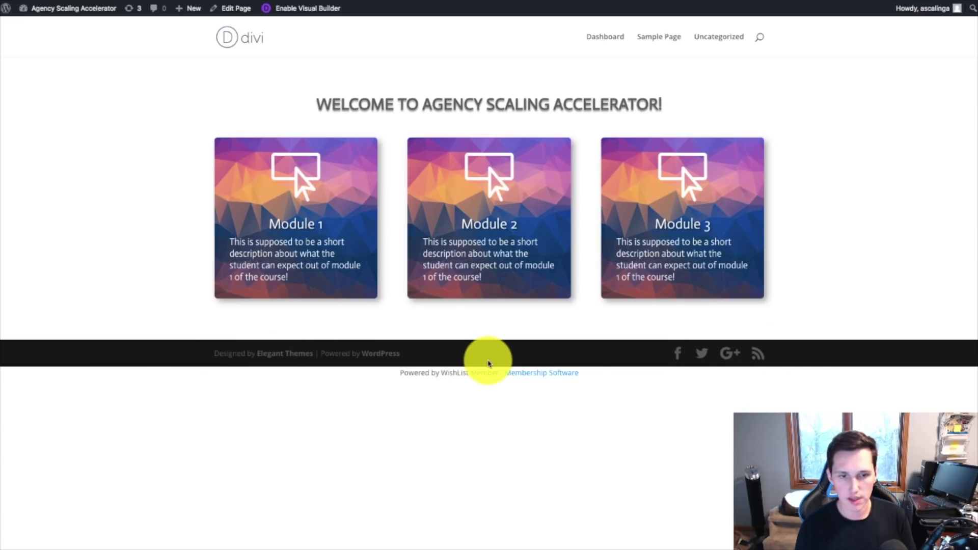
drag(451, 357, 204, 354)
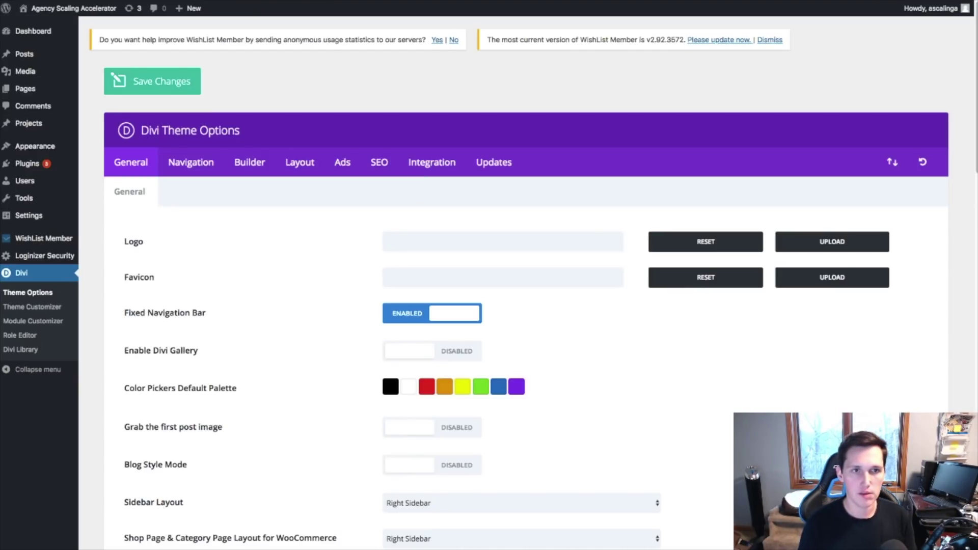
Hide the footer's social icons, replace the footer credits with "COPYRIGHT" and the site owner's name, and publish the theme customization
mouse_move(43, 152)
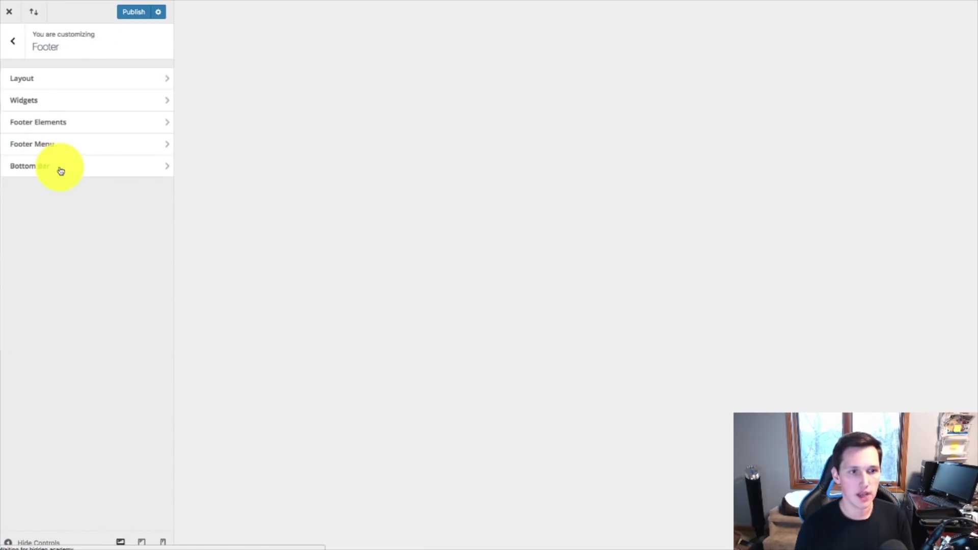
click(77, 122)
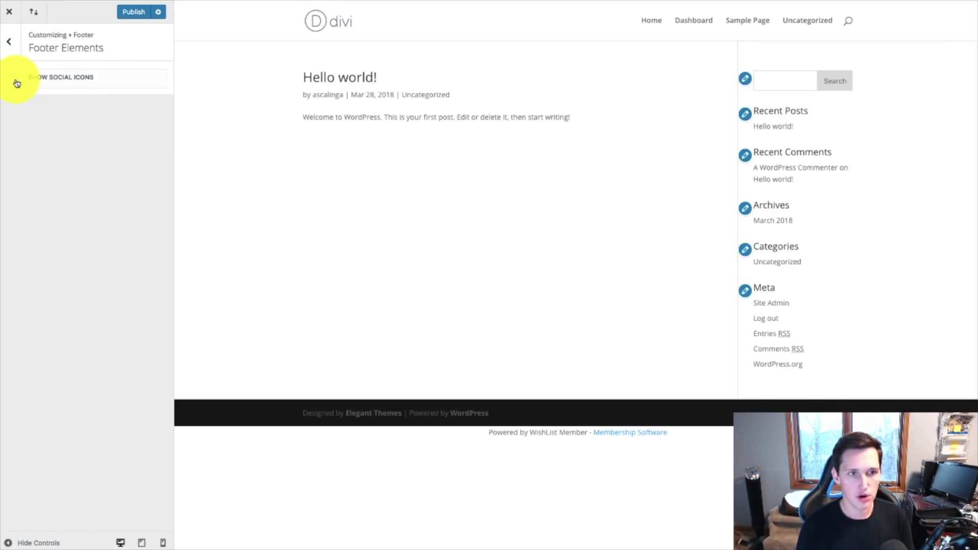
click(9, 42)
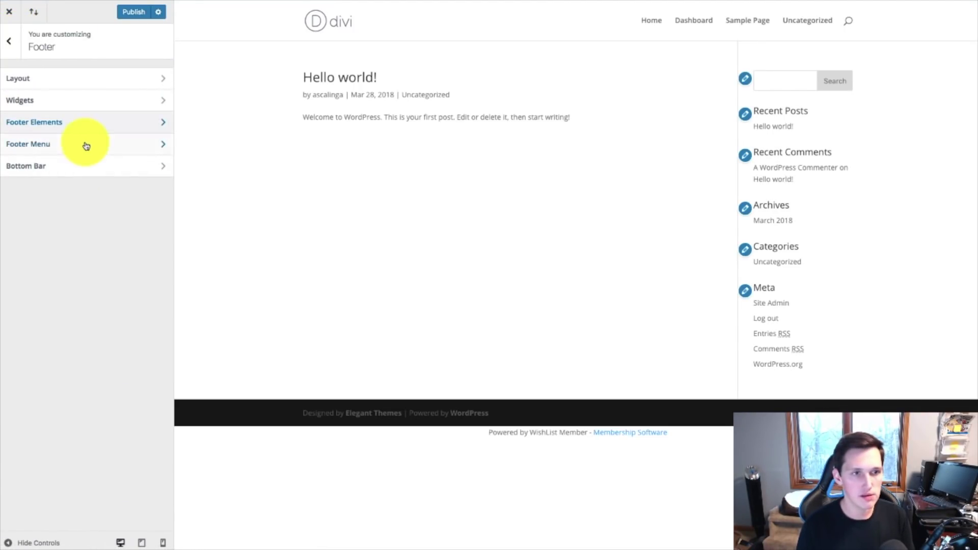
click(82, 164)
text(COPY)
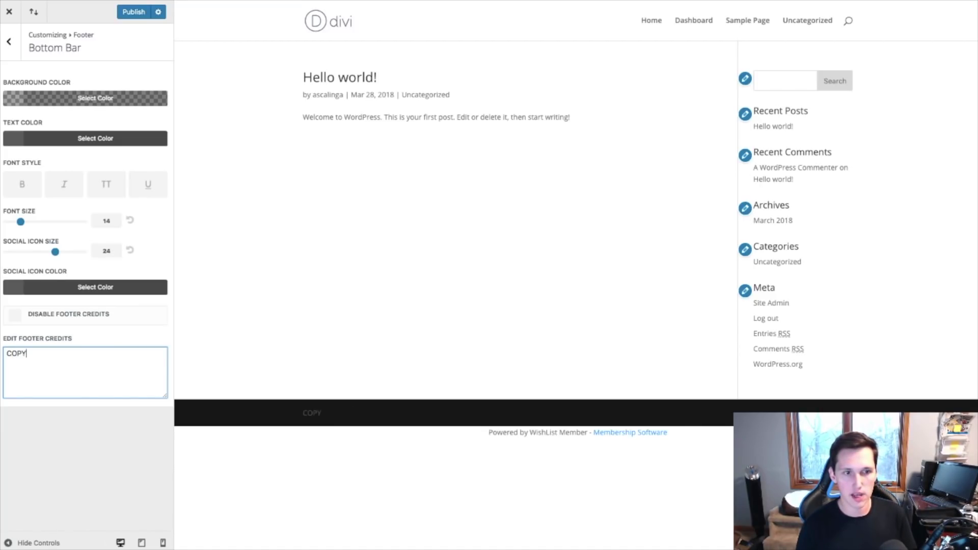
text(RIGHT IAMPAULJAMES)
click(9, 41)
click(133, 12)
Set Show Affiliate Link in Footer to No in WishList Member's miscellaneous settings, save, and reload the published Dashboard page
drag(506, 435, 530, 457)
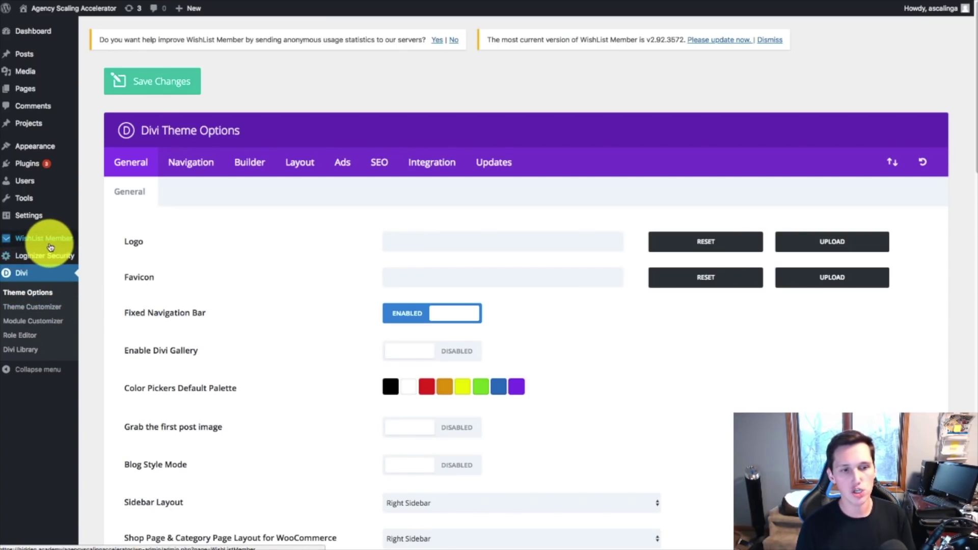
mouse_move(51, 247)
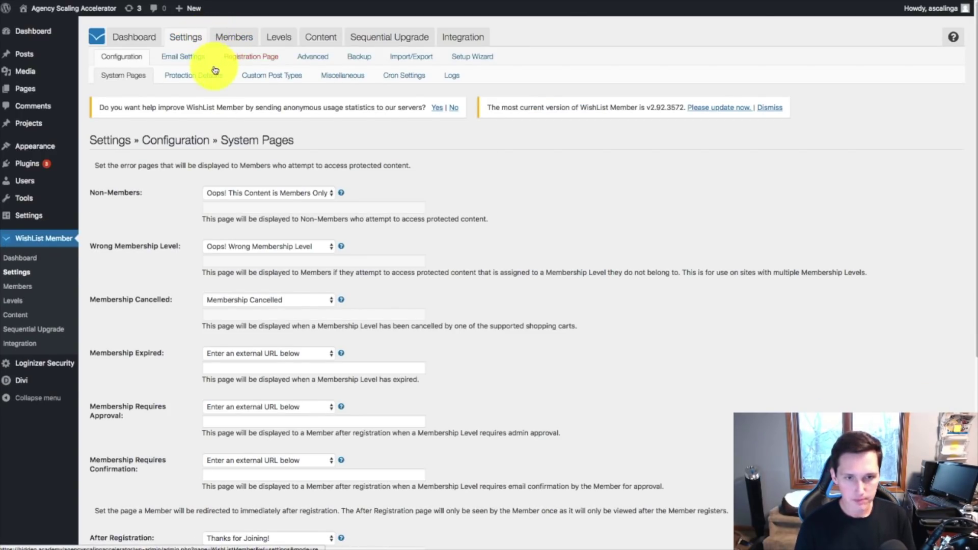
click(351, 80)
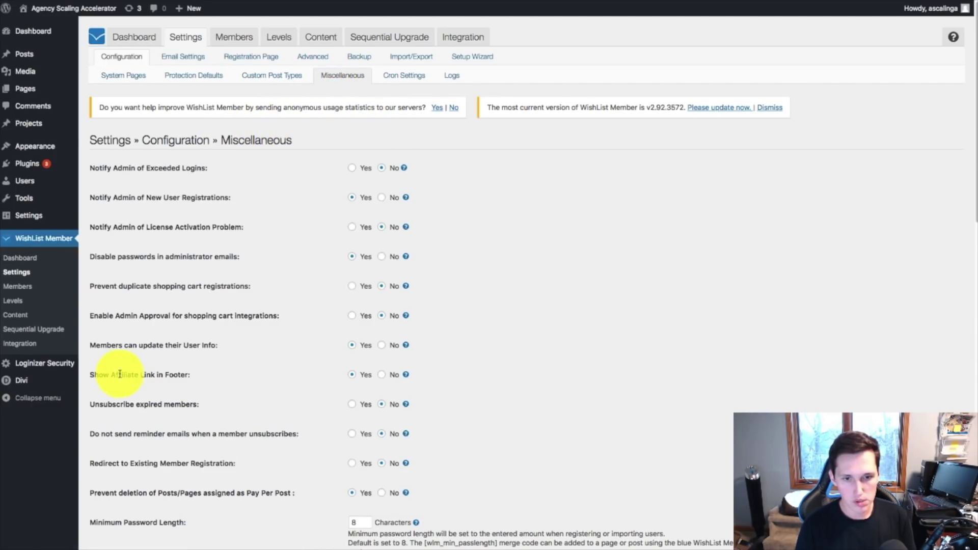
click(382, 375)
scroll(305, 367, down, 4)
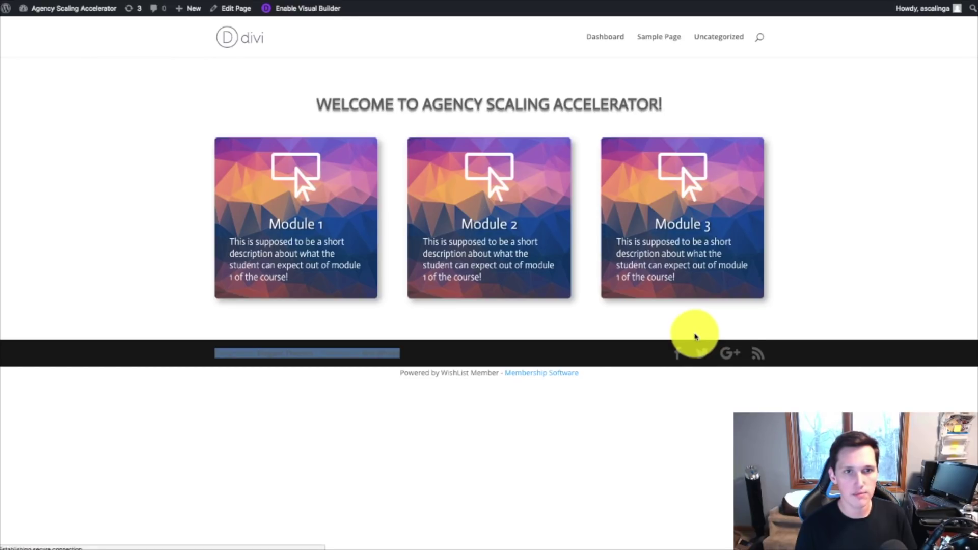
key(super+r)
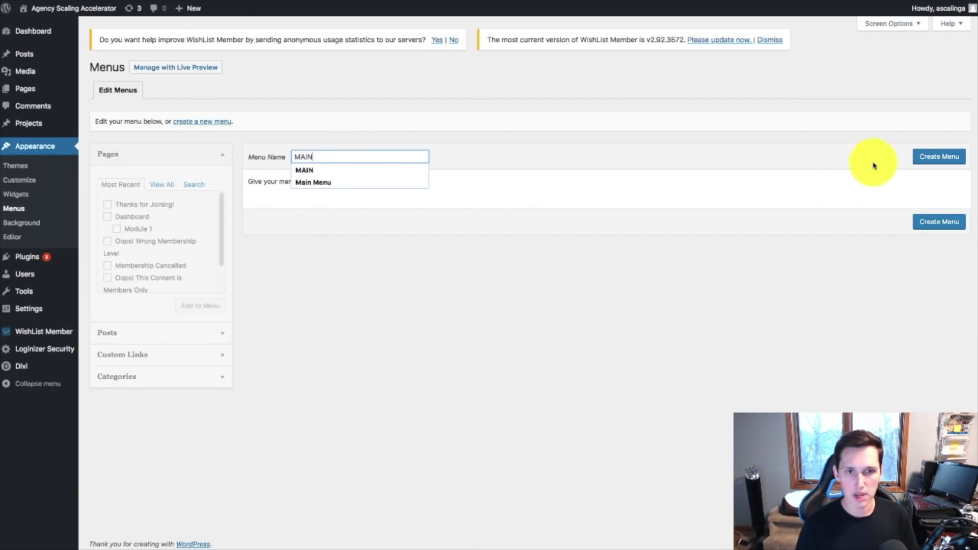
Create a menu named MAIN containing the Dashboard page with Module 1 nested beneath it as a sub item, and save it
click(938, 157)
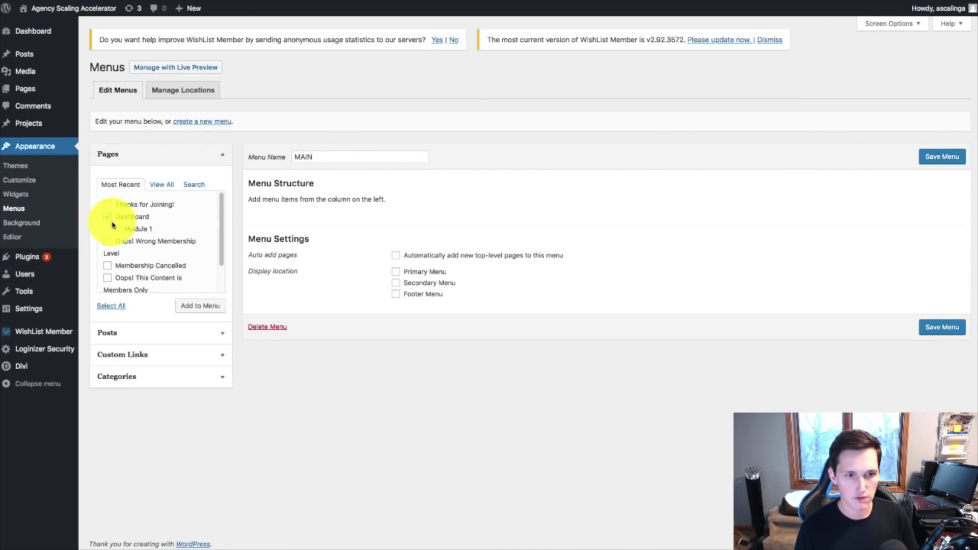
click(107, 217)
click(116, 228)
click(207, 307)
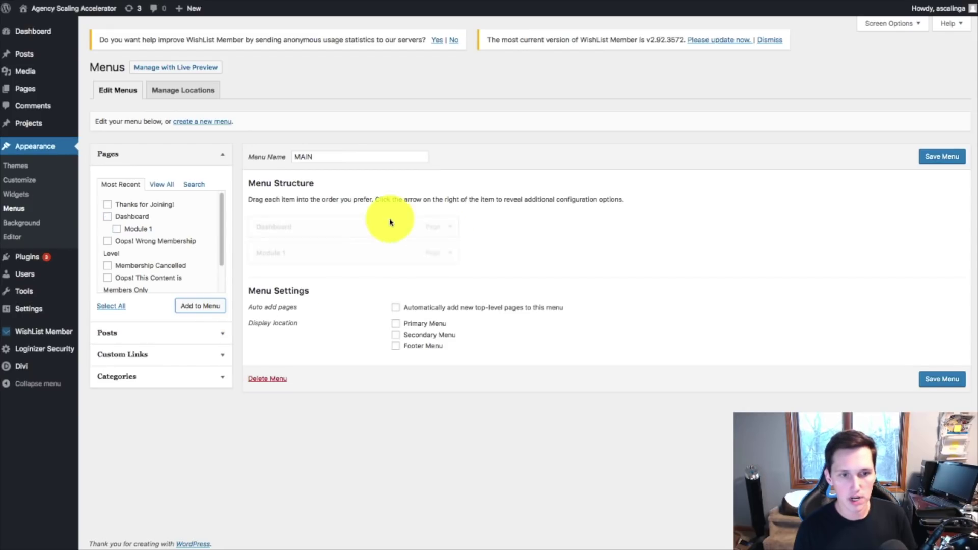
drag(292, 255, 316, 251)
click(940, 157)
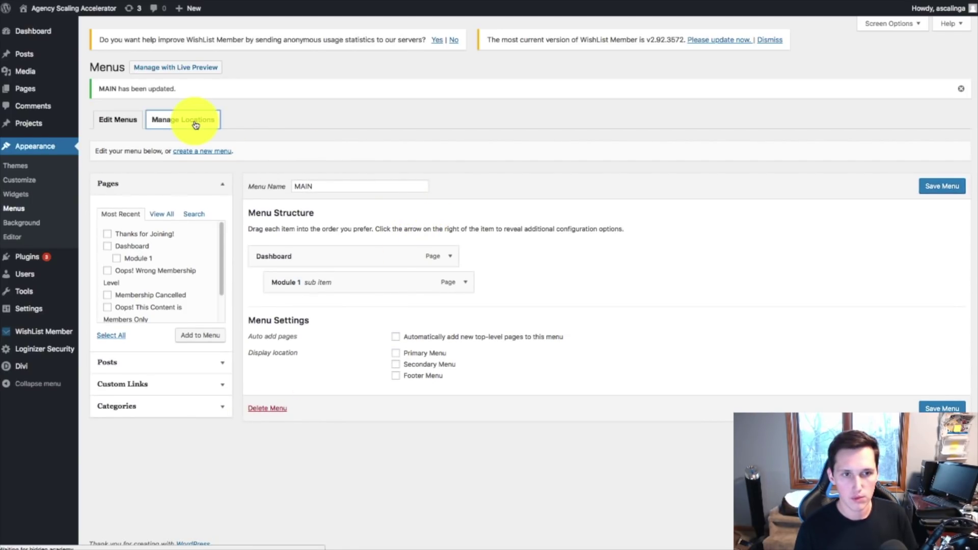
Assign MAIN as the Primary Menu, save the locations and check the navigation on the published Dashboard page
click(194, 121)
click(331, 152)
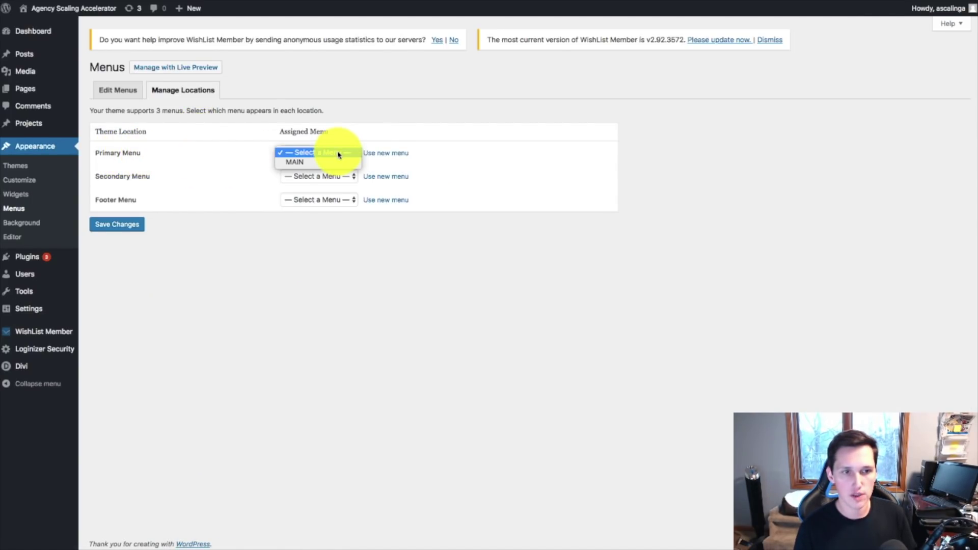
click(295, 162)
click(117, 224)
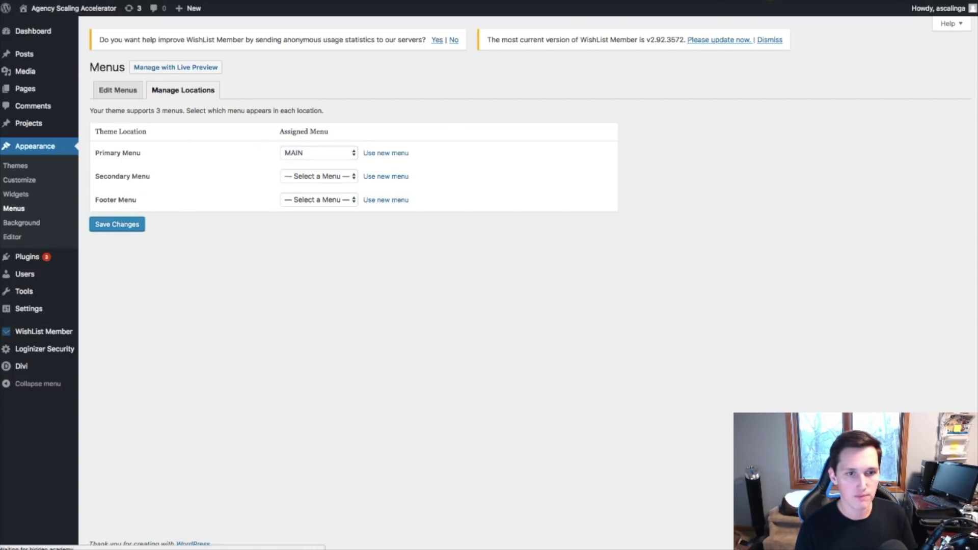
click(698, 1)
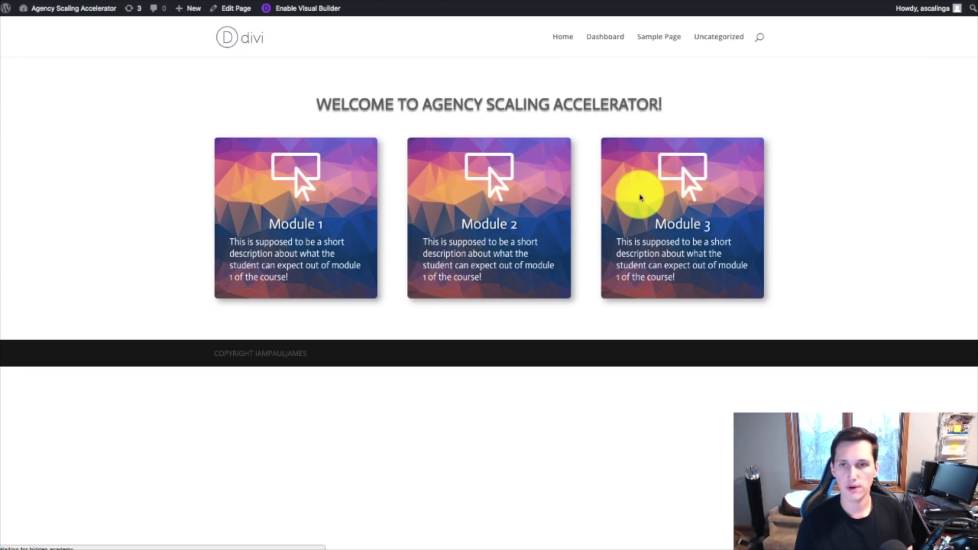
mouse_move(738, 39)
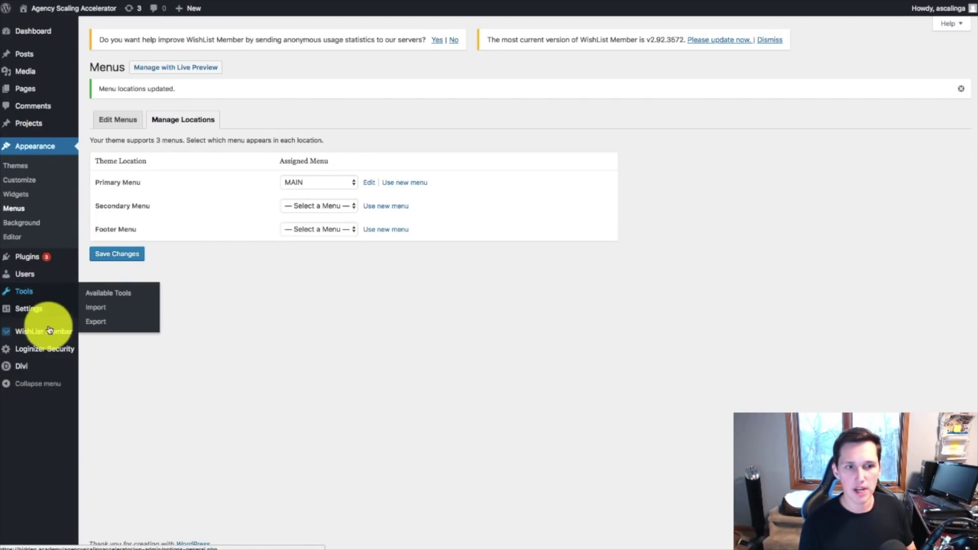
Set WishList Member's After Registration page to Dashboard, keep Dashboard for After Login, and save the system page settings
mouse_move(45, 342)
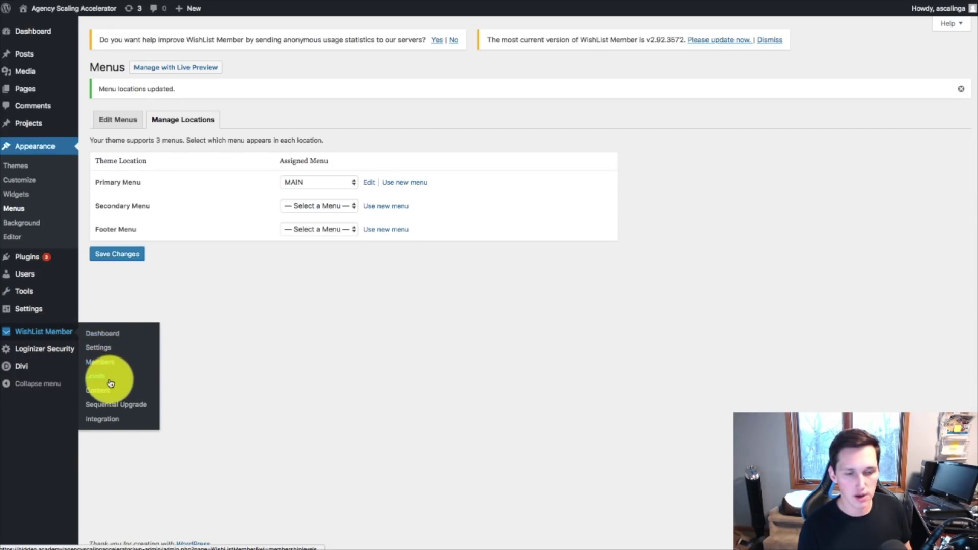
click(56, 341)
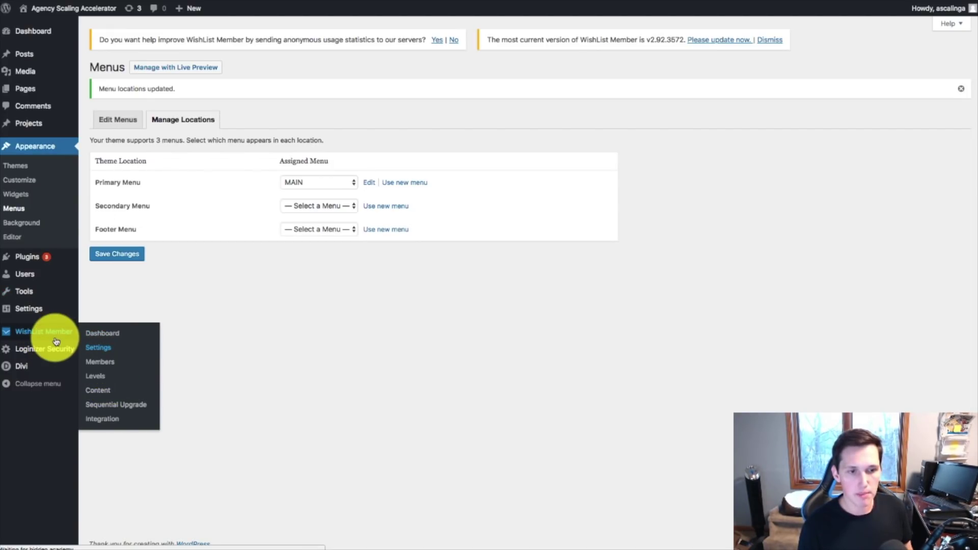
scroll(257, 305, down, 5)
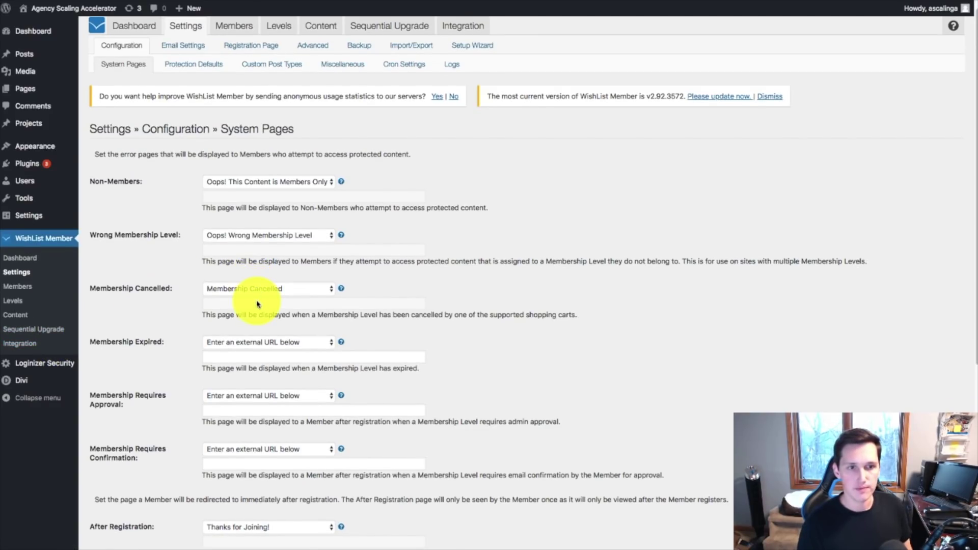
scroll(257, 356, down, 1)
click(224, 395)
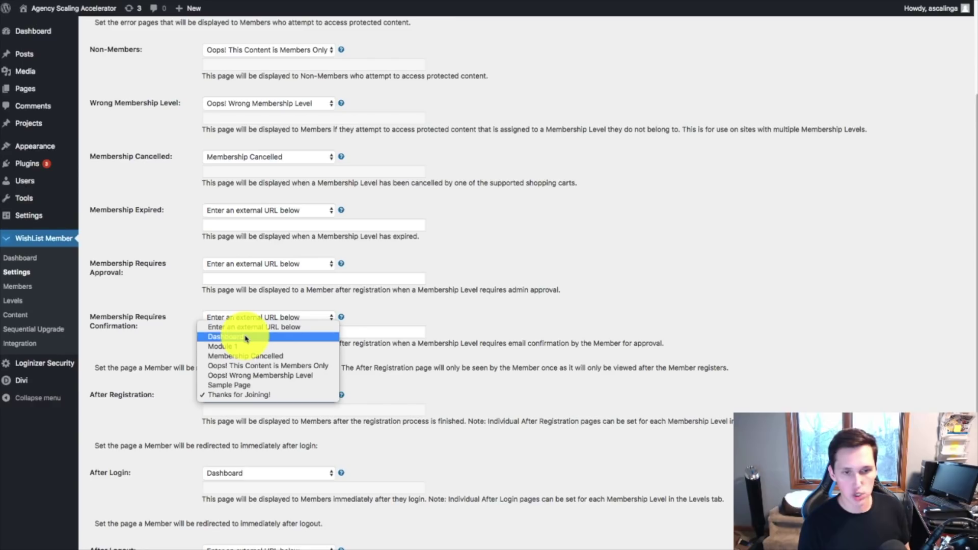
click(340, 463)
scroll(150, 434, down, 1)
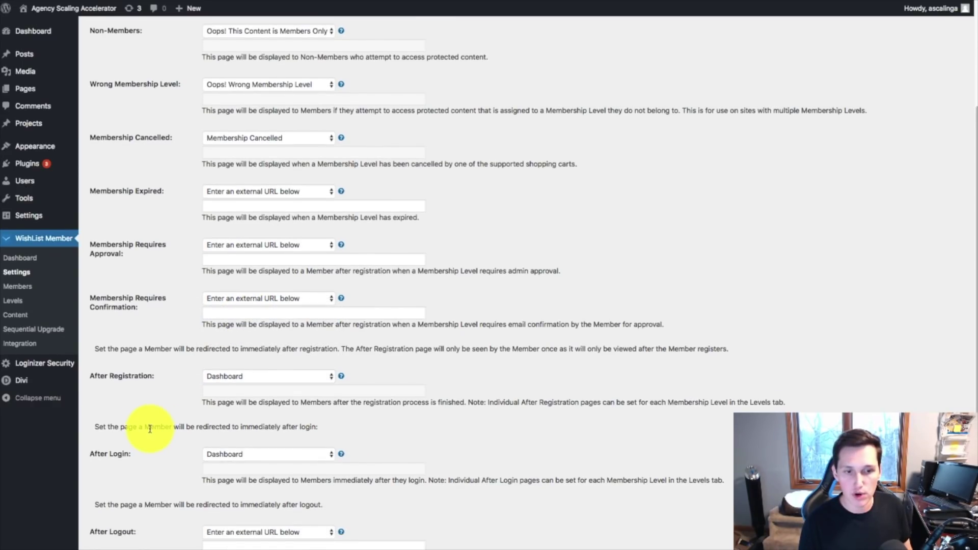
drag(93, 433, 124, 437)
click(208, 439)
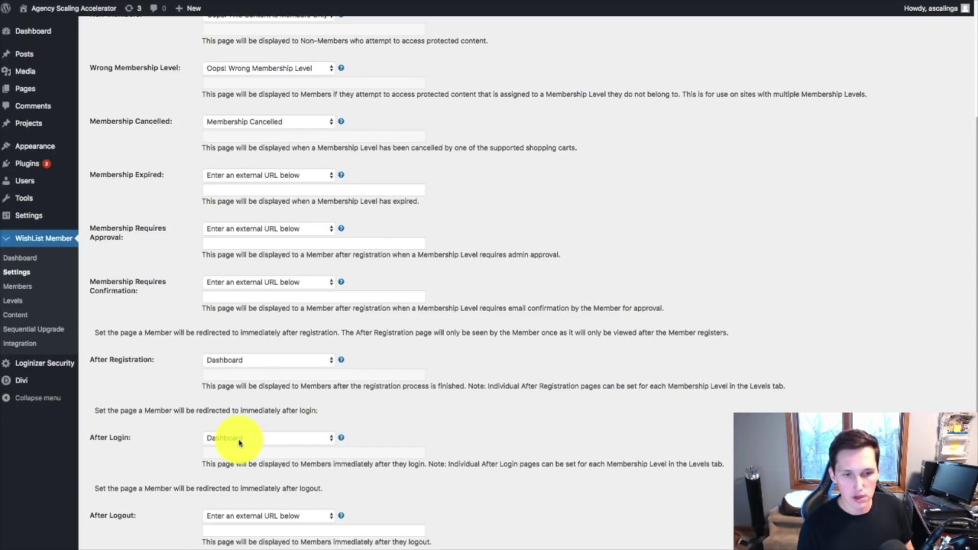
scroll(226, 441, down, 3)
click(107, 543)
View the "Oops! This Content is Members Only" page, delete its body text in the editor and switch it to the Divi Builder
drag(145, 220, 107, 227)
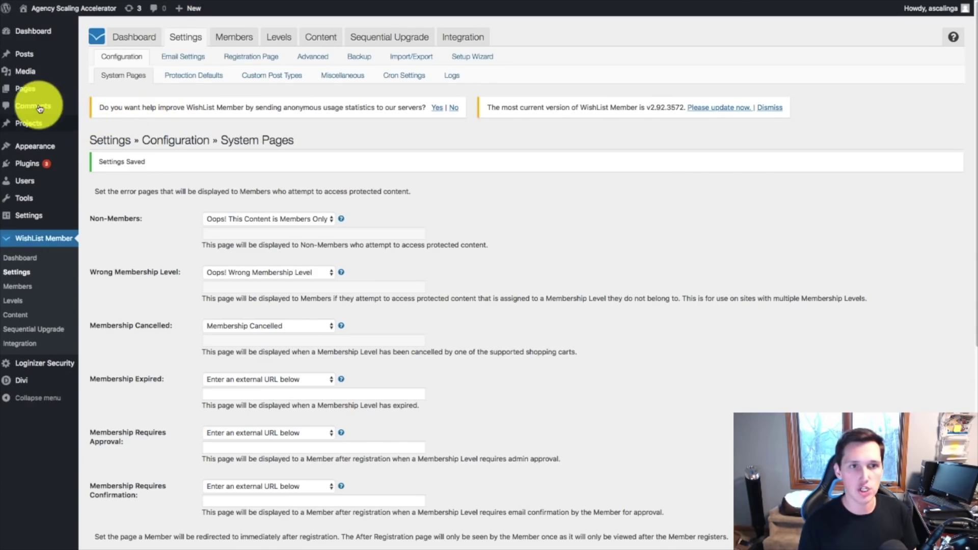
click(25, 88)
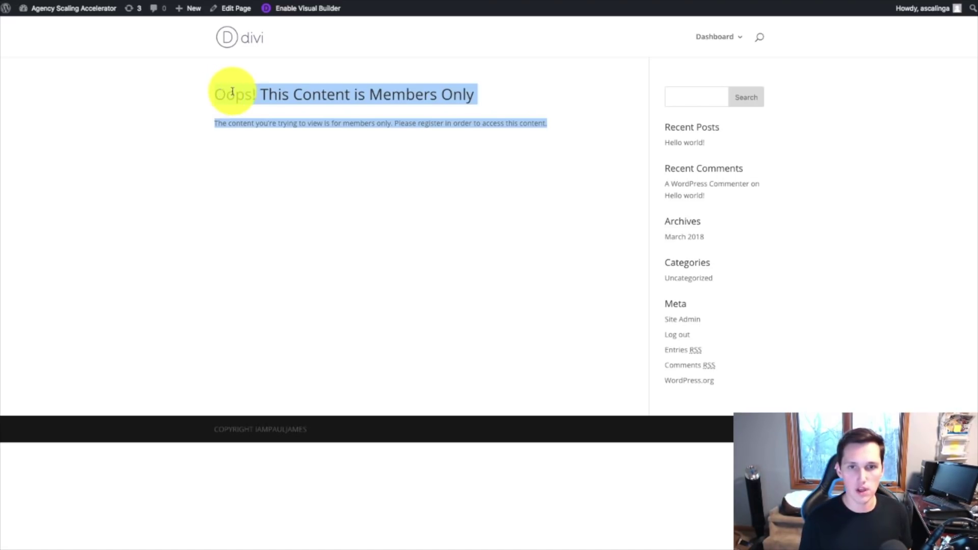
click(428, 119)
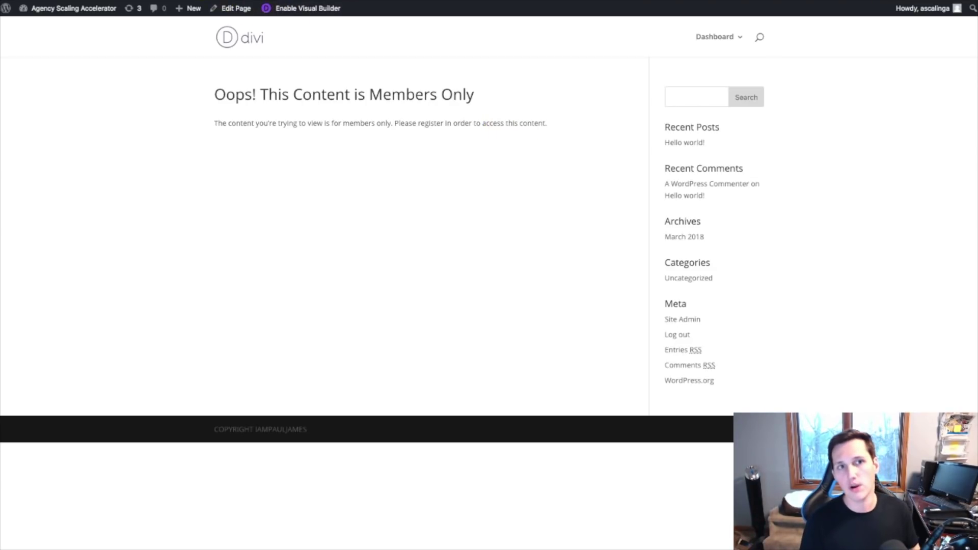
key(alt+Left)
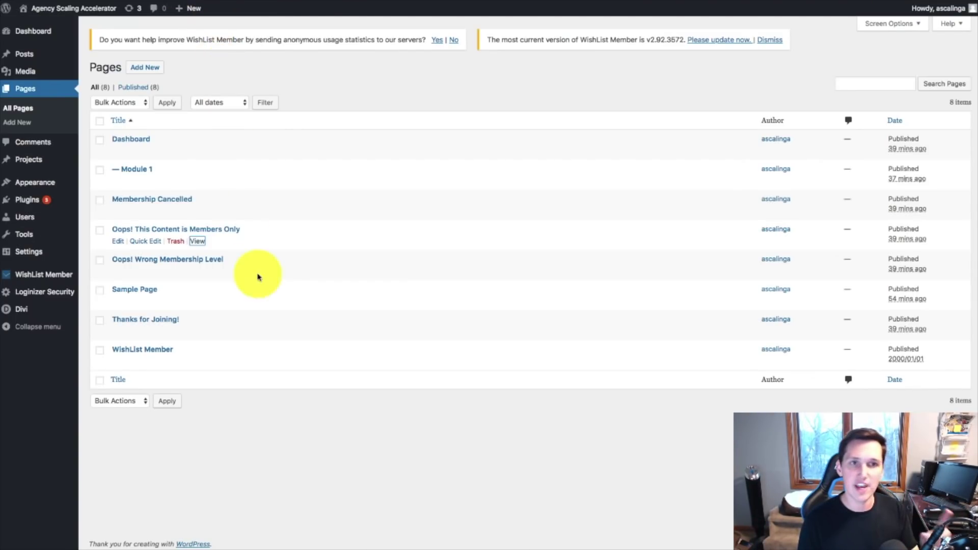
click(118, 241)
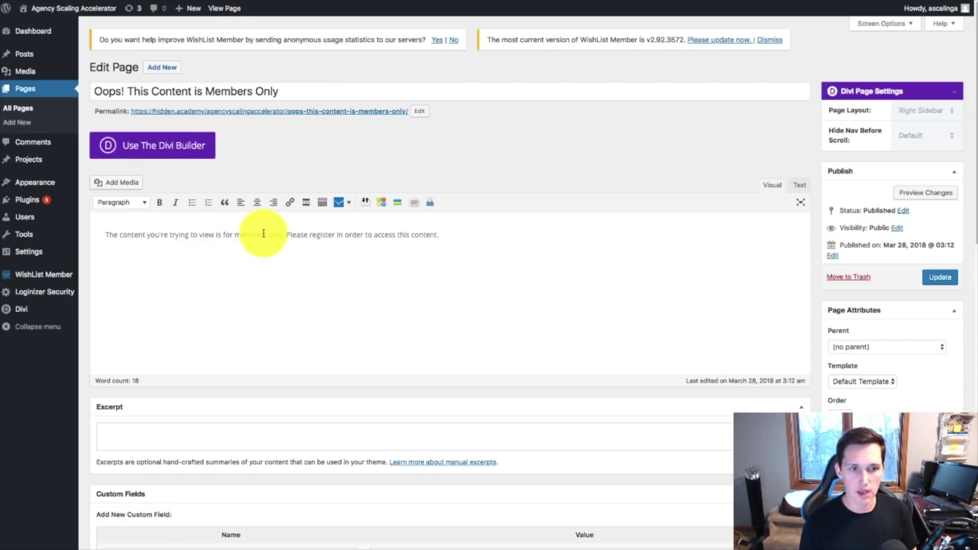
triple_click(262, 233)
key(BackSpace)
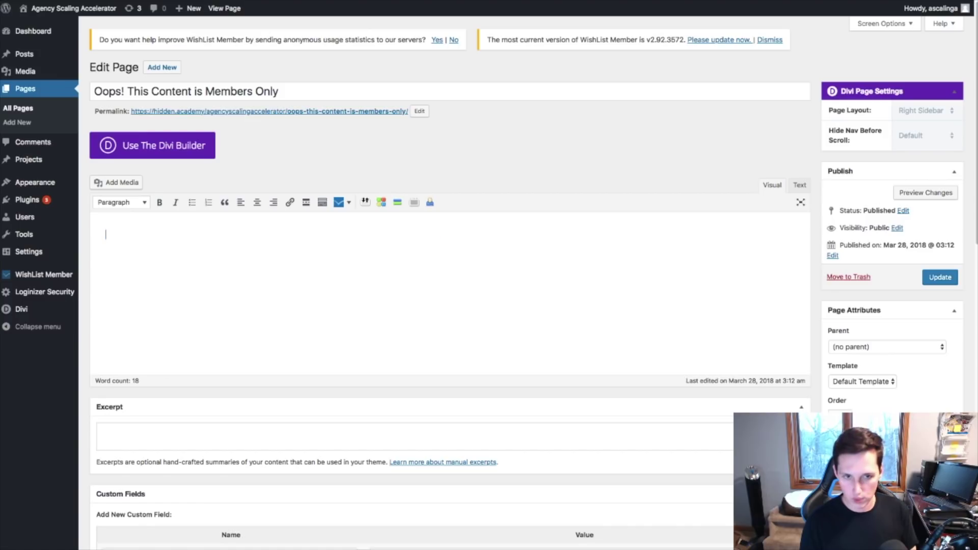
click(164, 144)
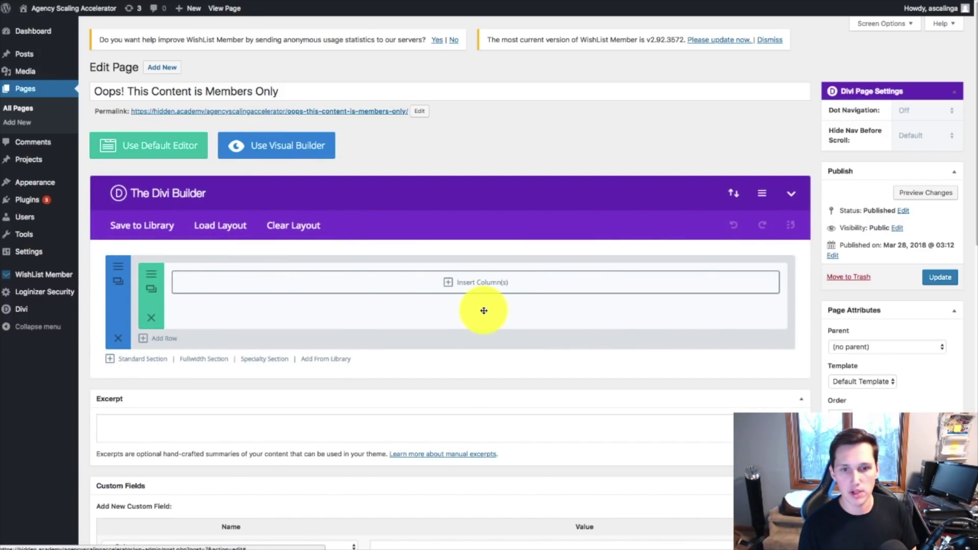
Insert a single-column row on the members-only page and add a Text module to it
click(460, 288)
click(345, 163)
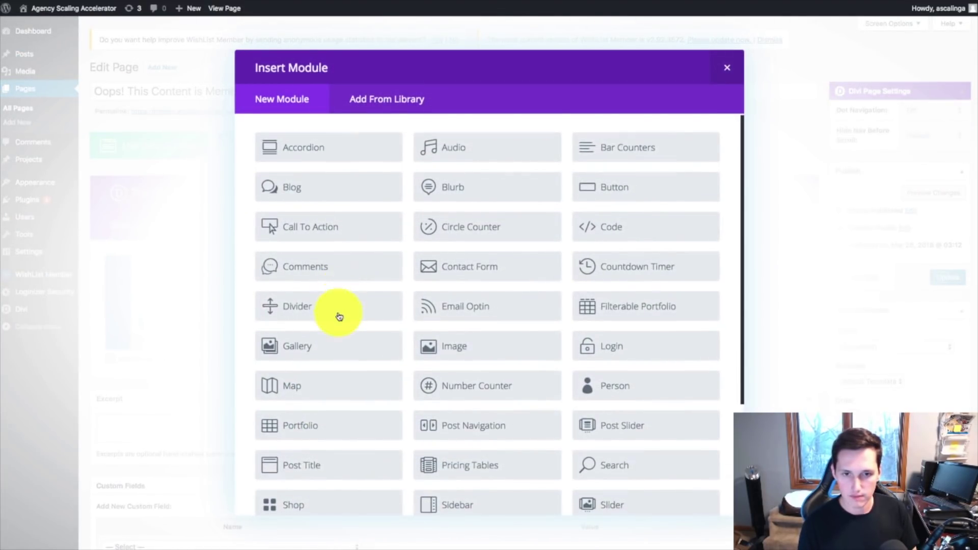
scroll(339, 317, down, 3)
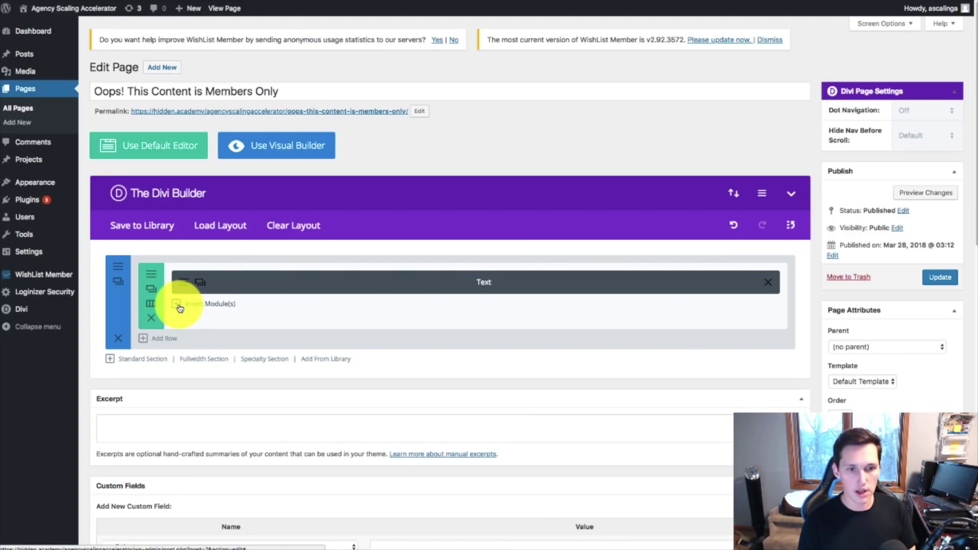
Add a second Text module containing the [wlm_loginform] shortcode, centre its text orientation and save the module
click(178, 305)
scroll(382, 306, down, 3)
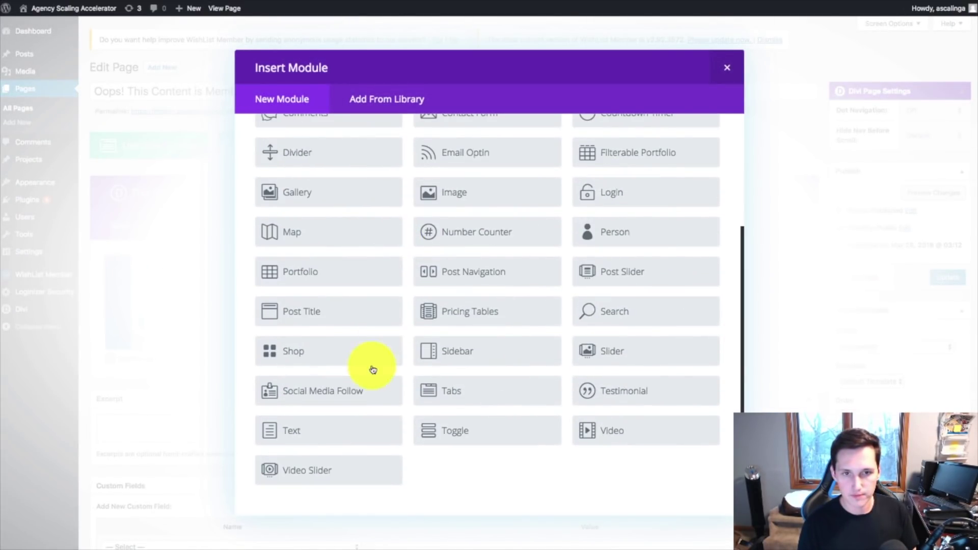
click(313, 427)
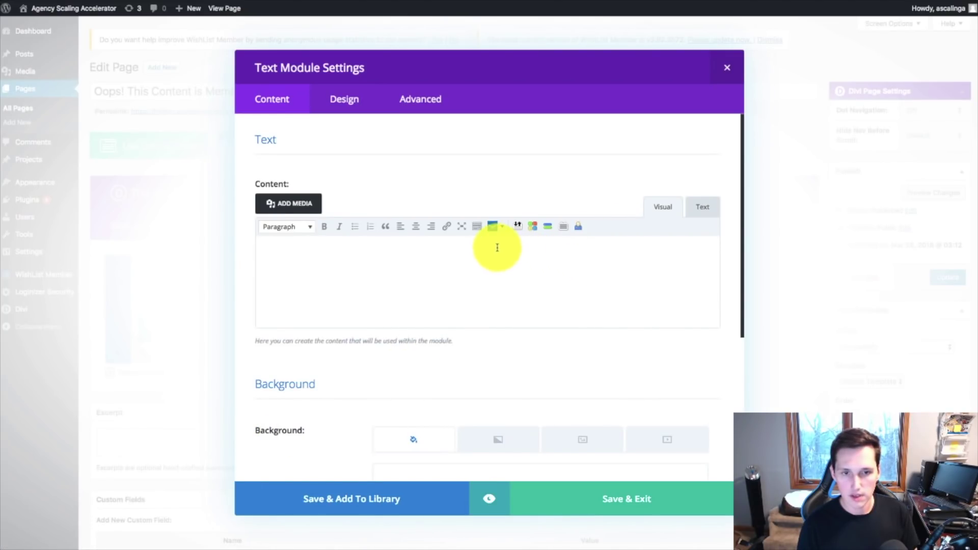
click(505, 229)
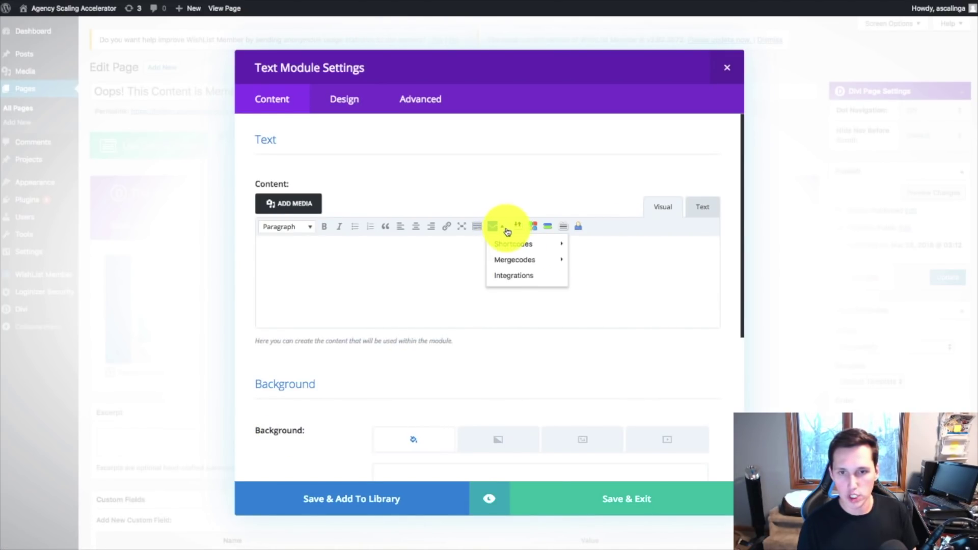
mouse_move(515, 245)
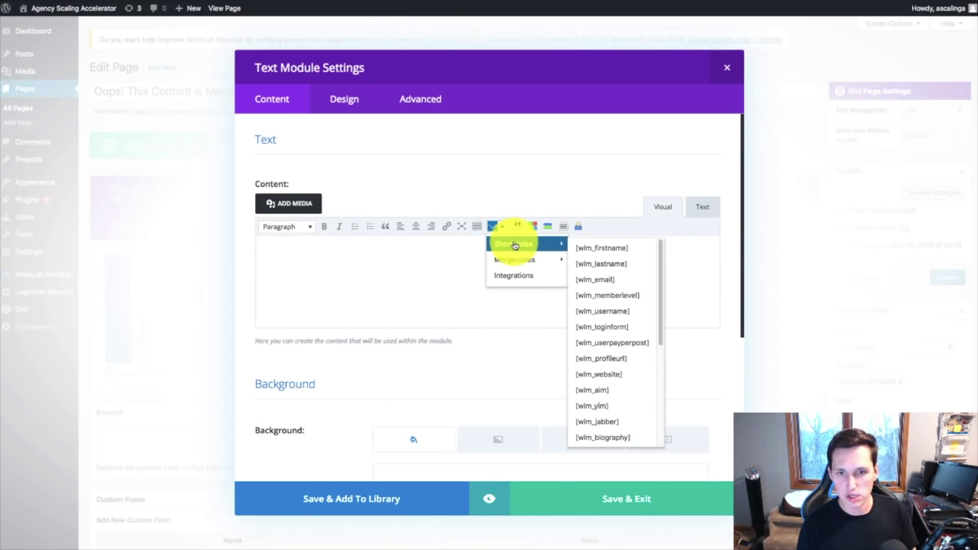
click(612, 332)
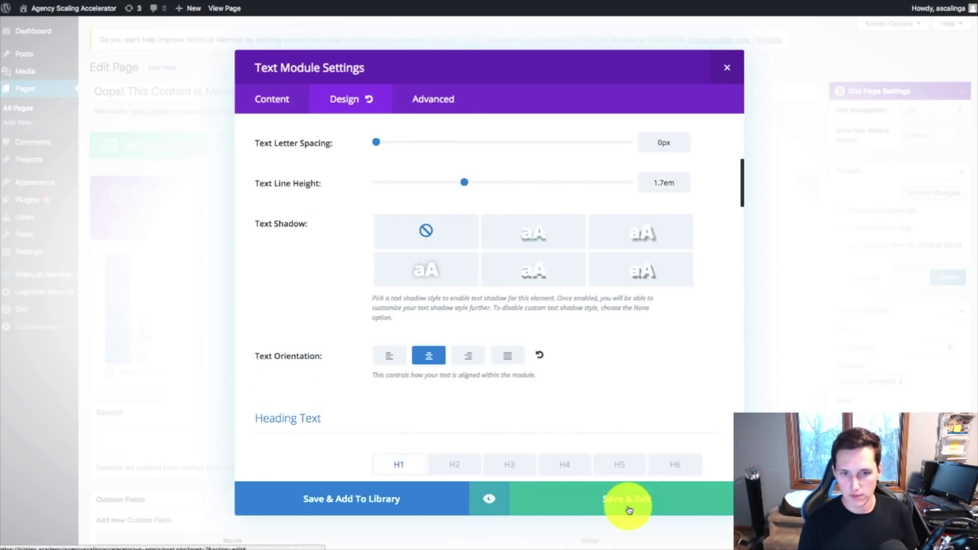
click(629, 509)
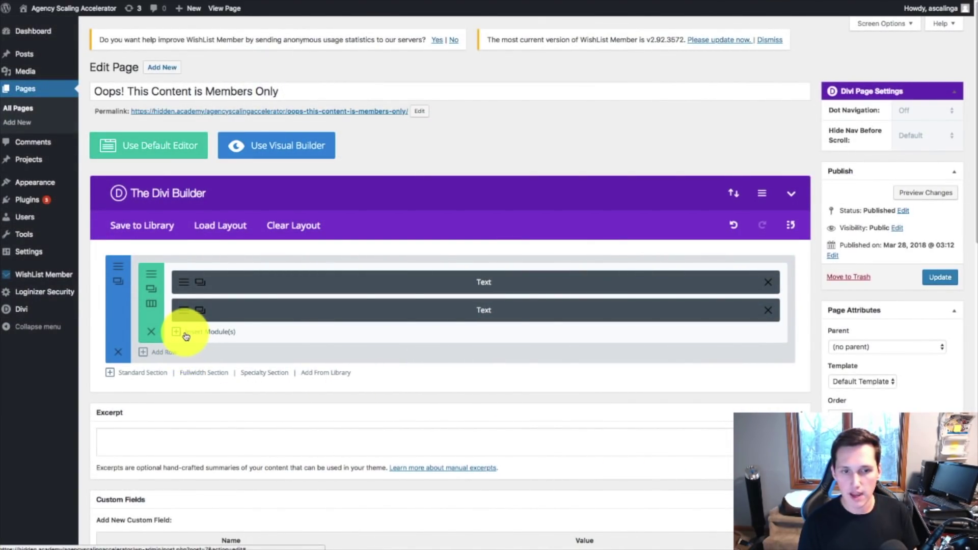
Add a third Text module reading "If you're having trouble, please click here to get support."
click(185, 333)
scroll(316, 346, down, 2)
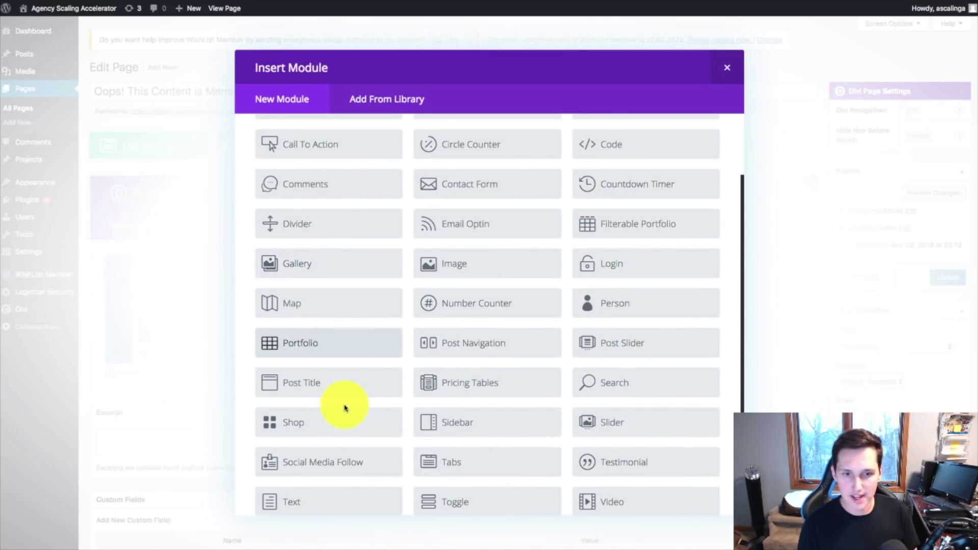
click(295, 494)
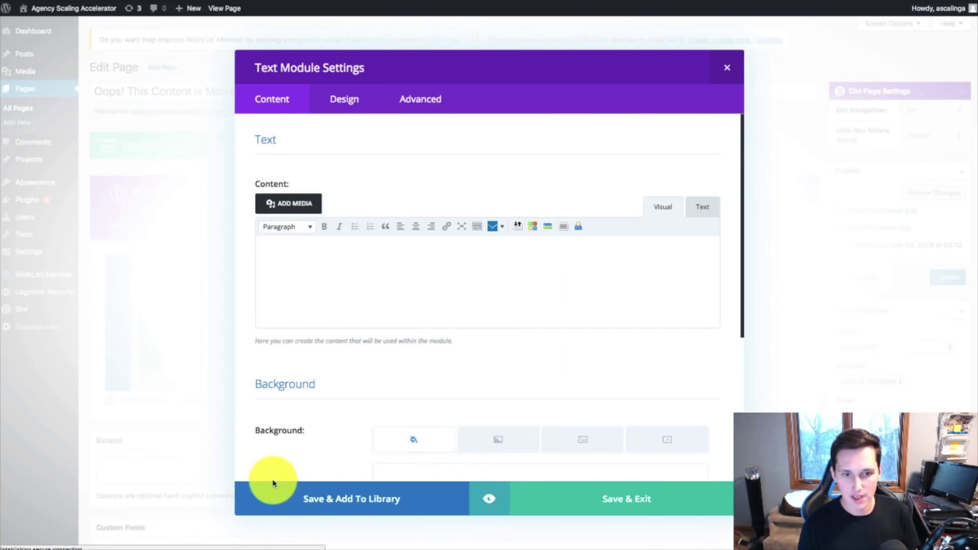
click(387, 293)
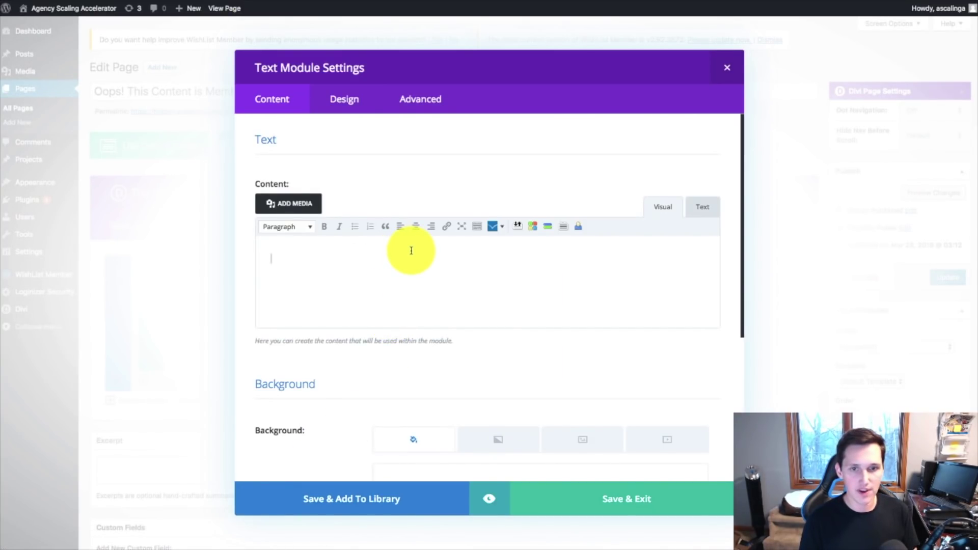
text(If you're having trouble, please click here to get support)
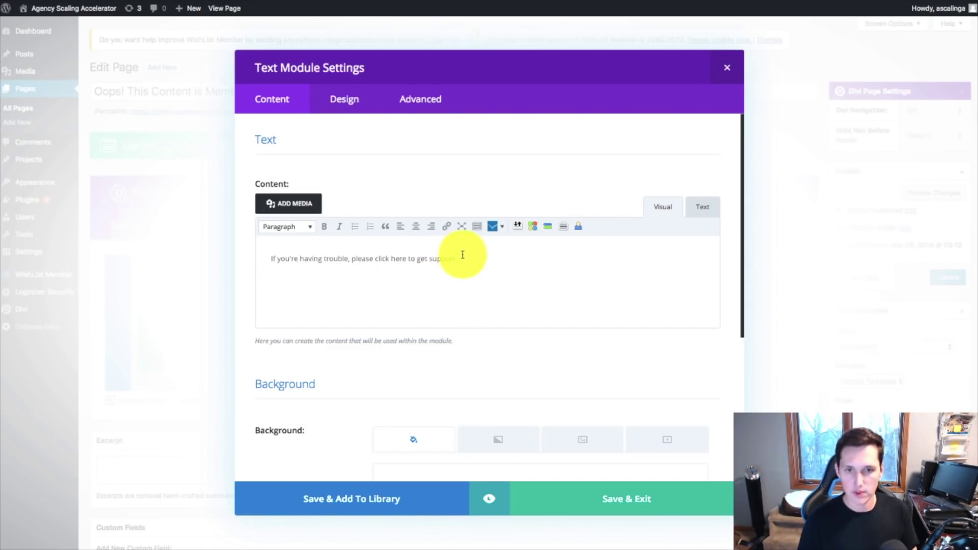
drag(461, 259, 231, 246)
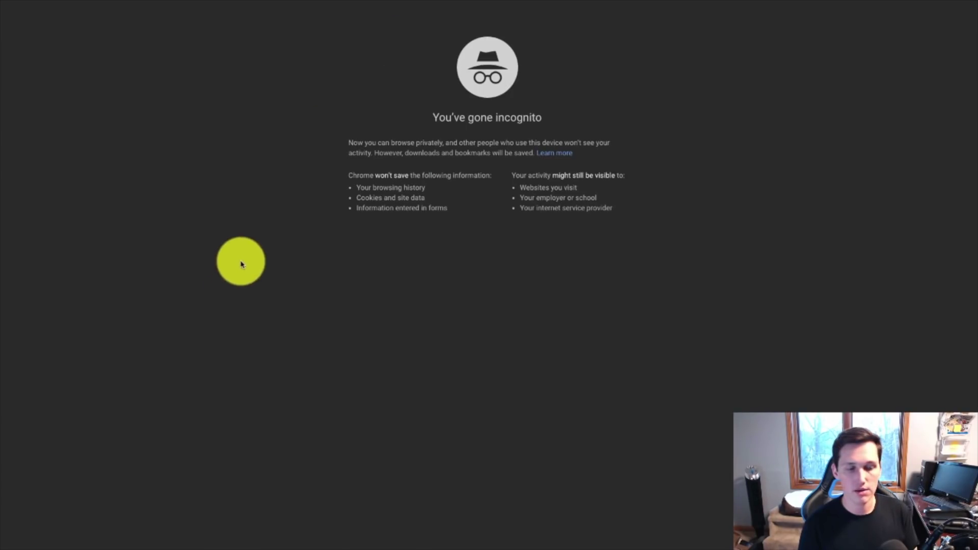
Load the members-only page in an incognito window and check its heading, login form and support message
text(https://hidden.academy/agencyscalingaccelerator/oops-this-content-is-members-only/)
key(Return)
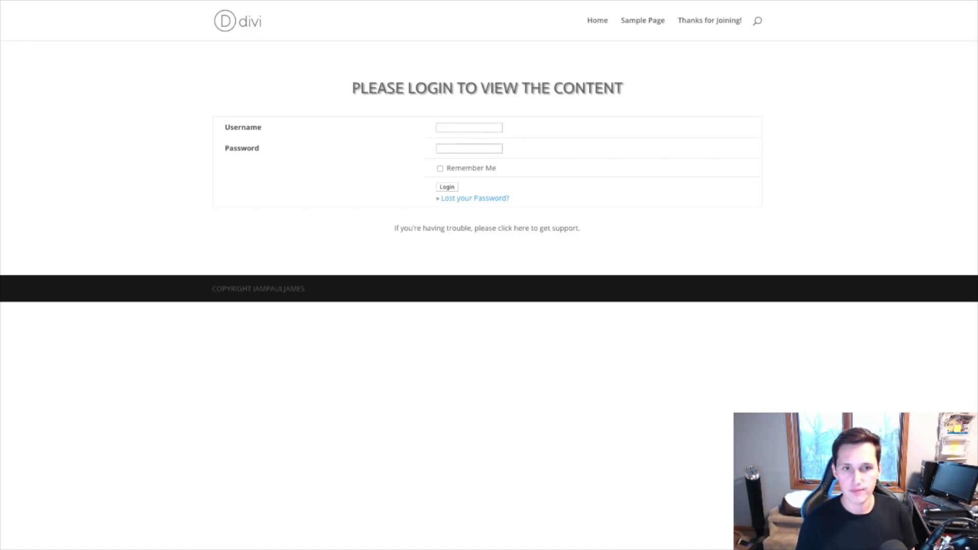
drag(361, 91, 631, 97)
click(267, 126)
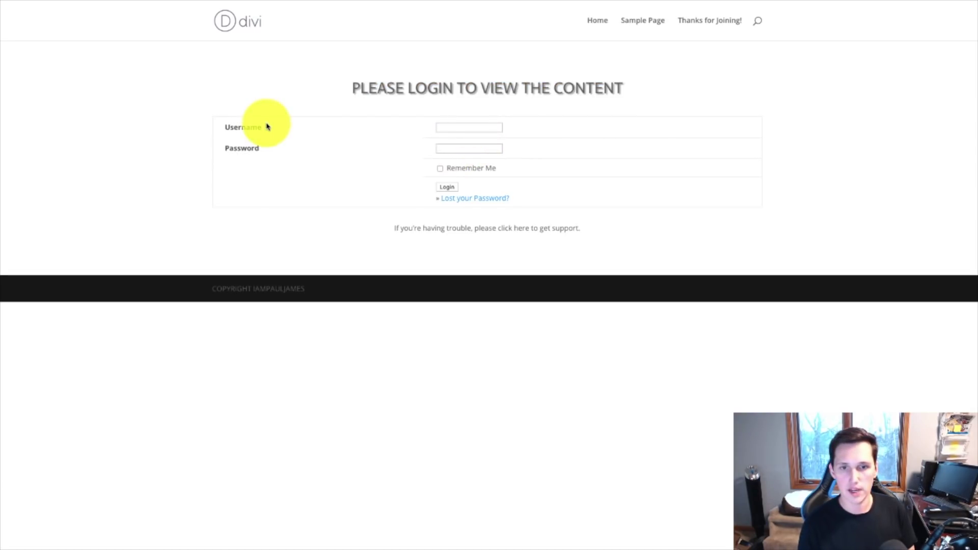
click(462, 148)
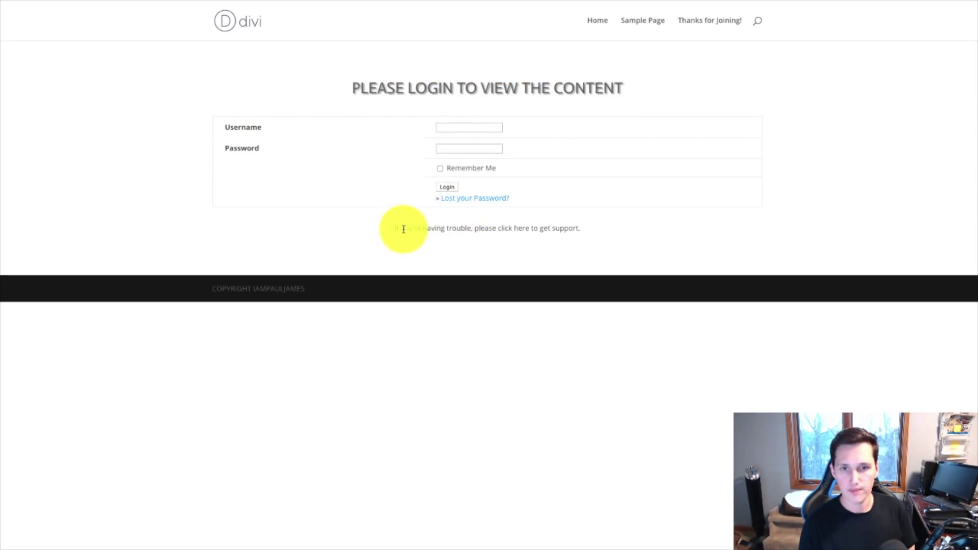
drag(397, 230, 594, 234)
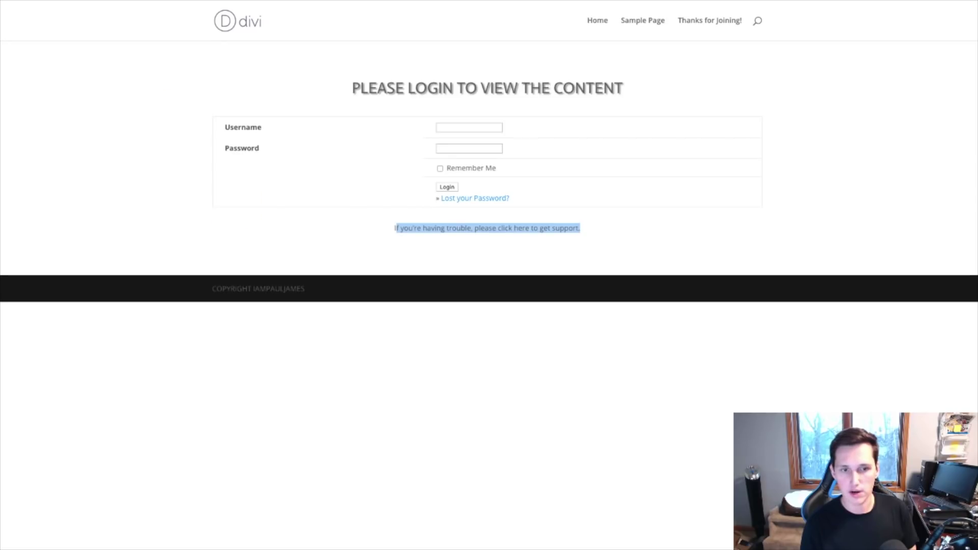
Set WishList Member's Wrong Membership Level and After Logout pages to "Oops! This Content is Members Only" and save the settings
mouse_move(65, 270)
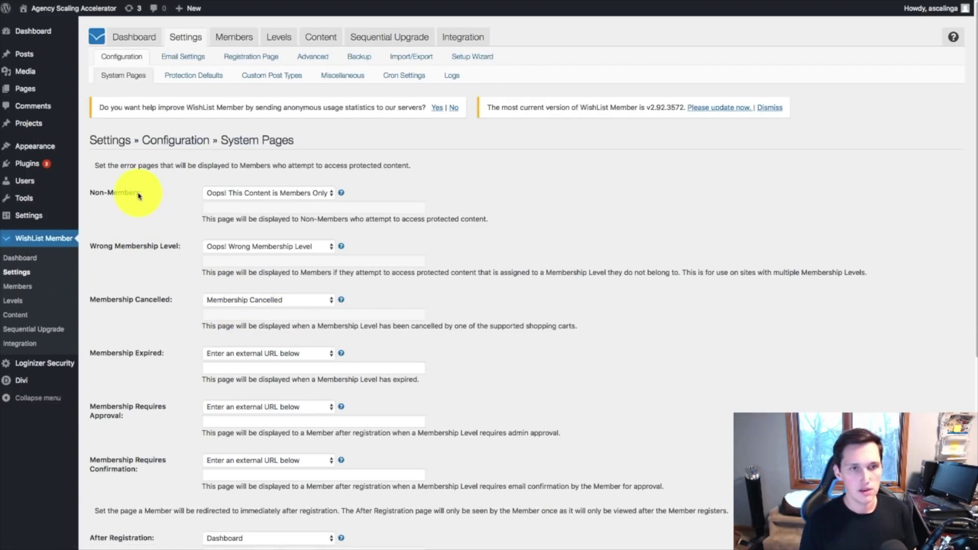
click(249, 249)
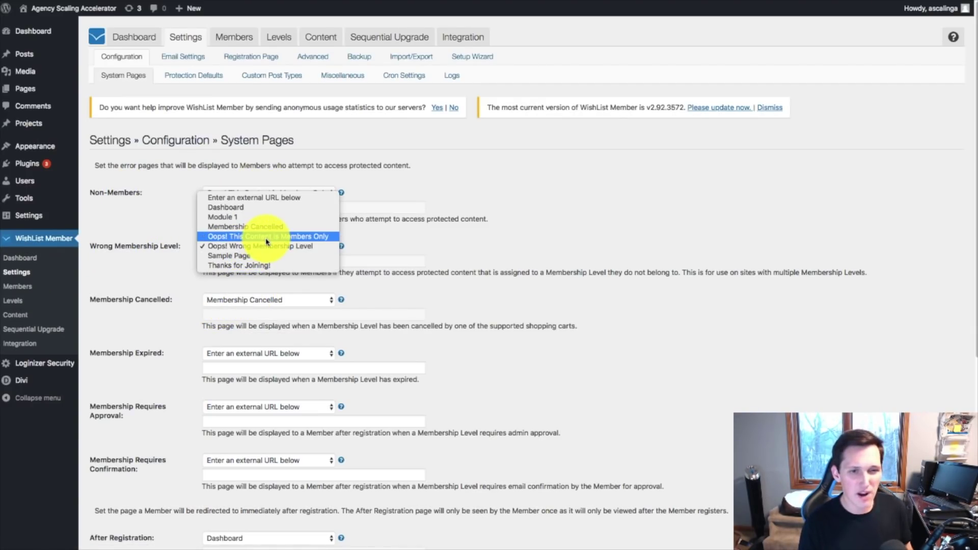
click(267, 237)
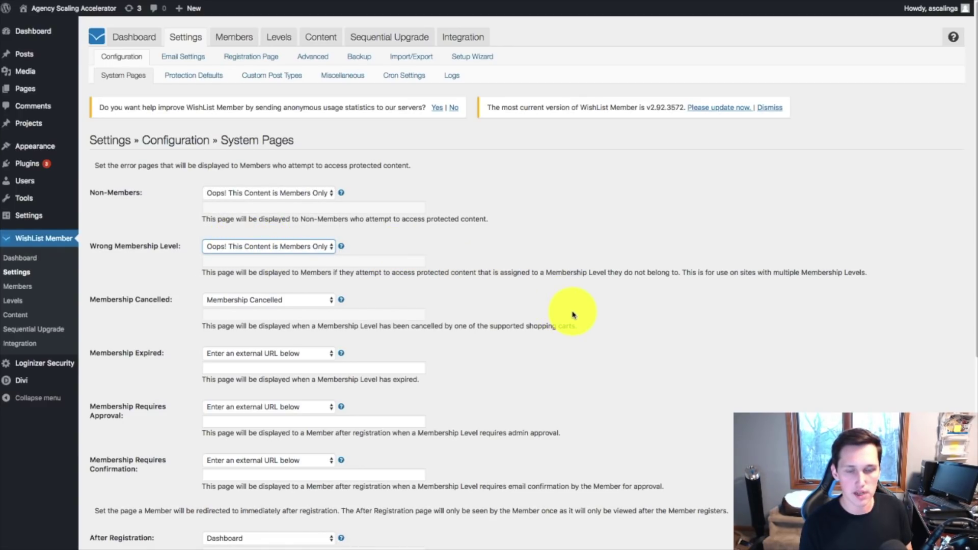
scroll(567, 317, down, 5)
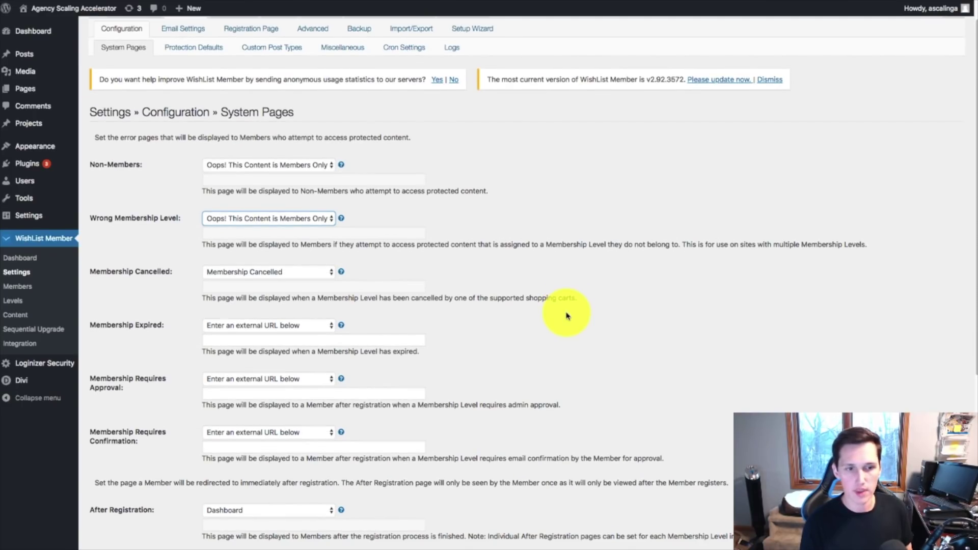
scroll(256, 501, down, 4)
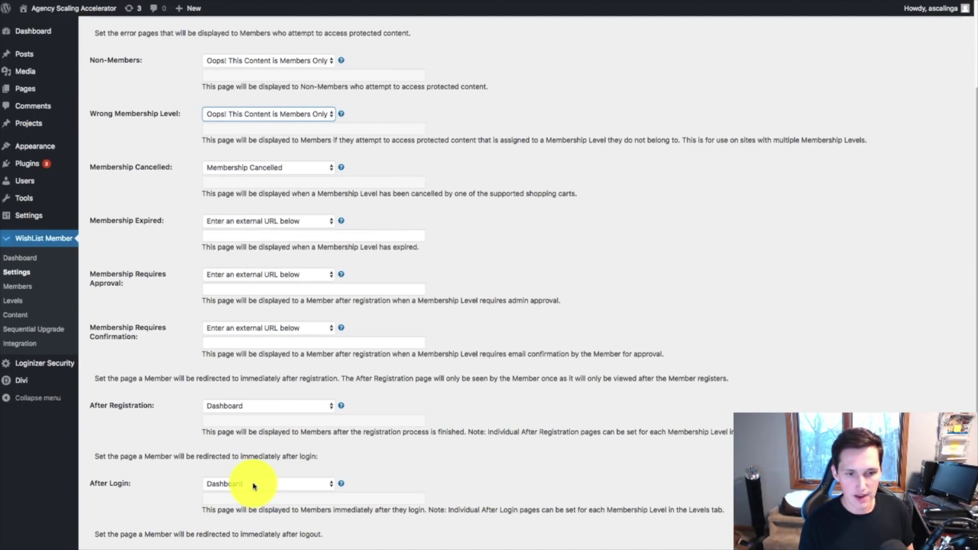
click(249, 471)
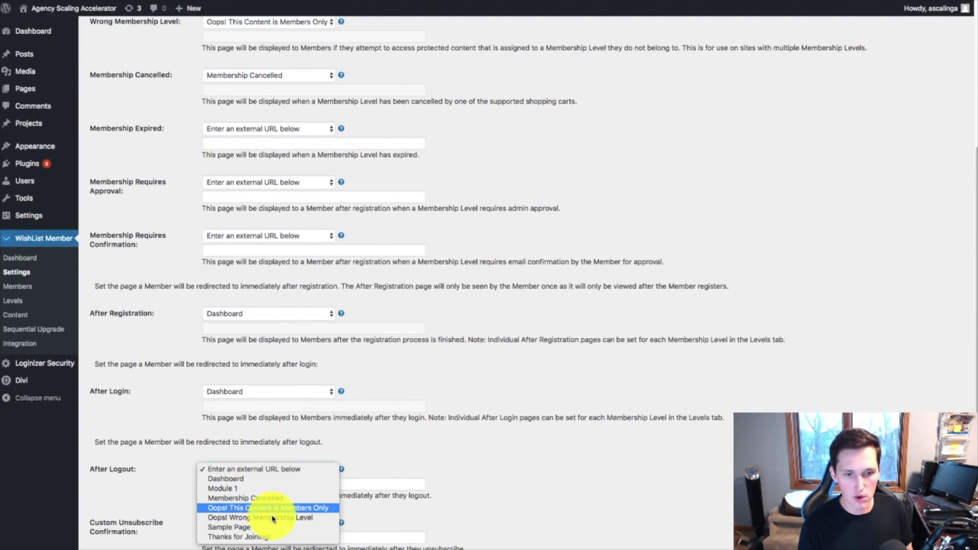
click(298, 511)
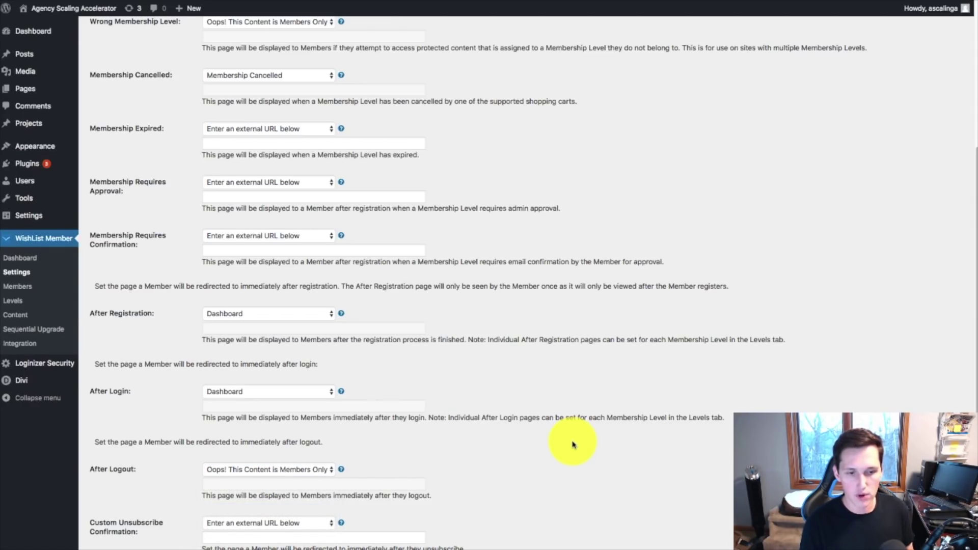
scroll(542, 443, down, 3)
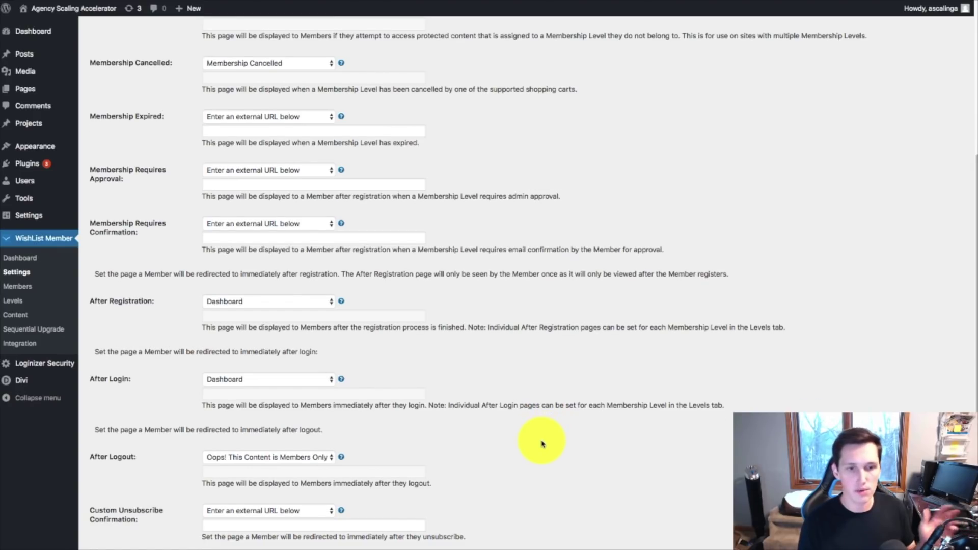
click(104, 504)
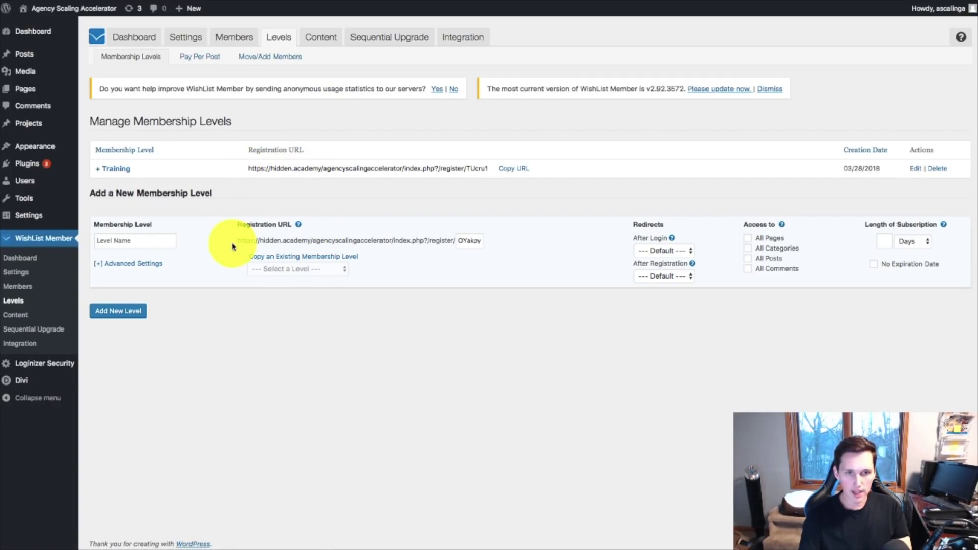
Open the Training level's registration URL in an incognito window and examine the new-user registration form
key(super+shift+n)
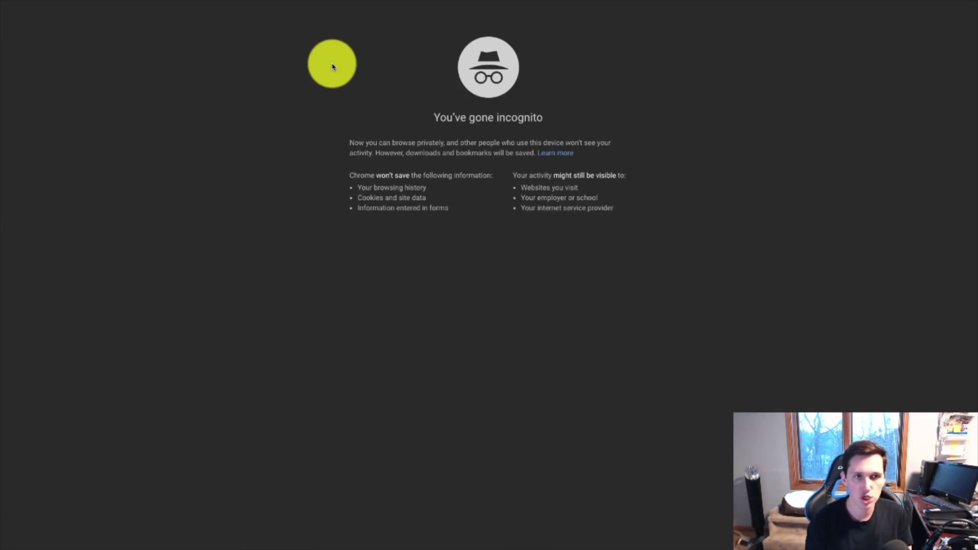
key(ctrl+v)
key(Return)
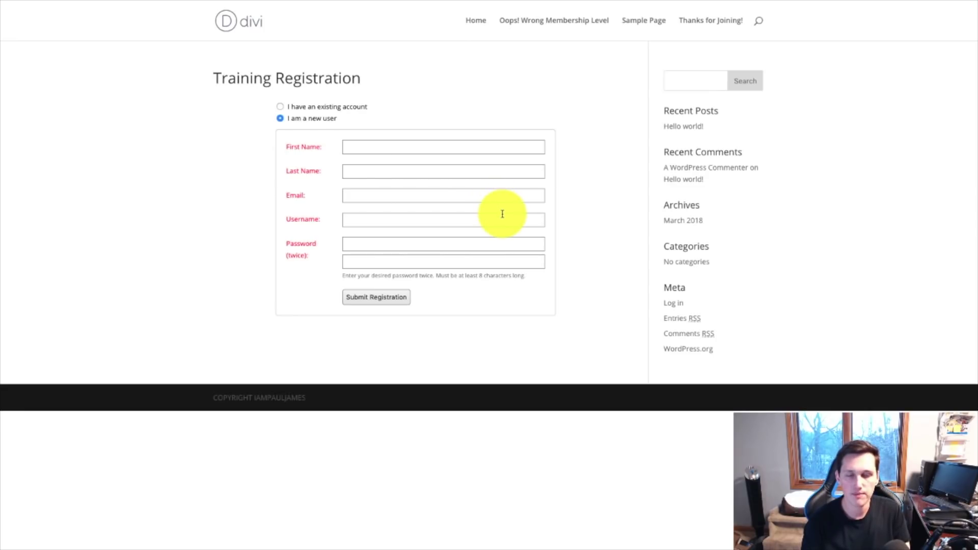
click(347, 147)
click(358, 170)
click(360, 195)
click(364, 220)
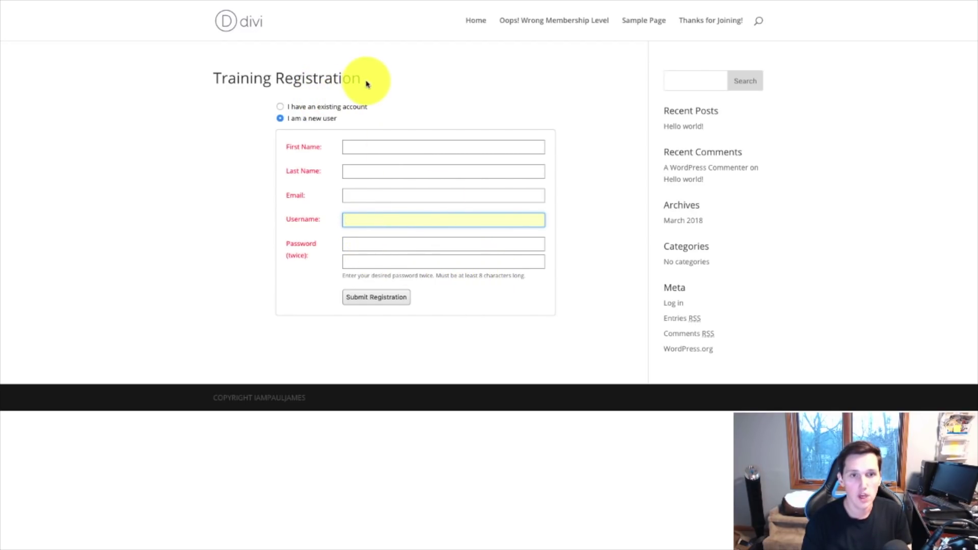
drag(364, 81, 223, 76)
Review the registration page's sidebar, and open the Search widget of the Sidebar area on the Widgets screen
drag(764, 367, 560, 105)
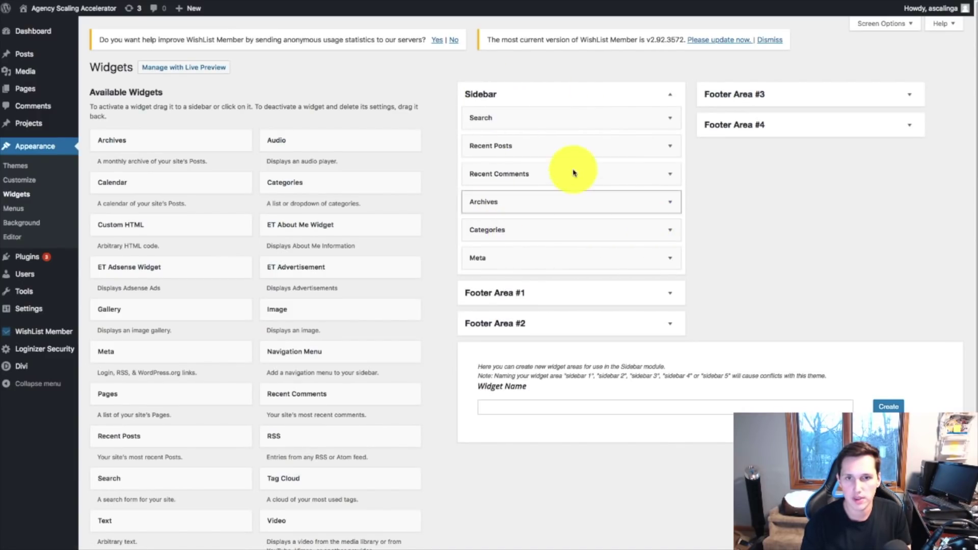
click(652, 120)
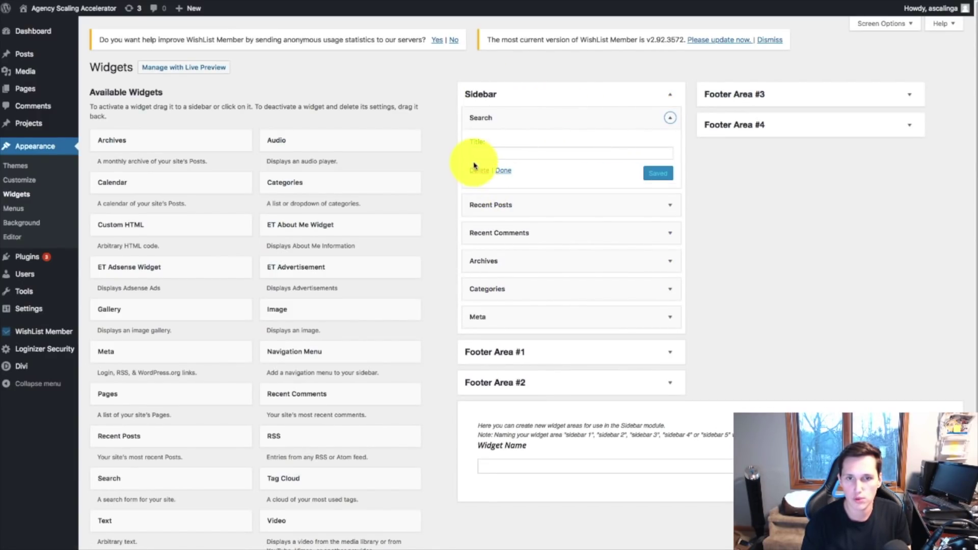
click(670, 118)
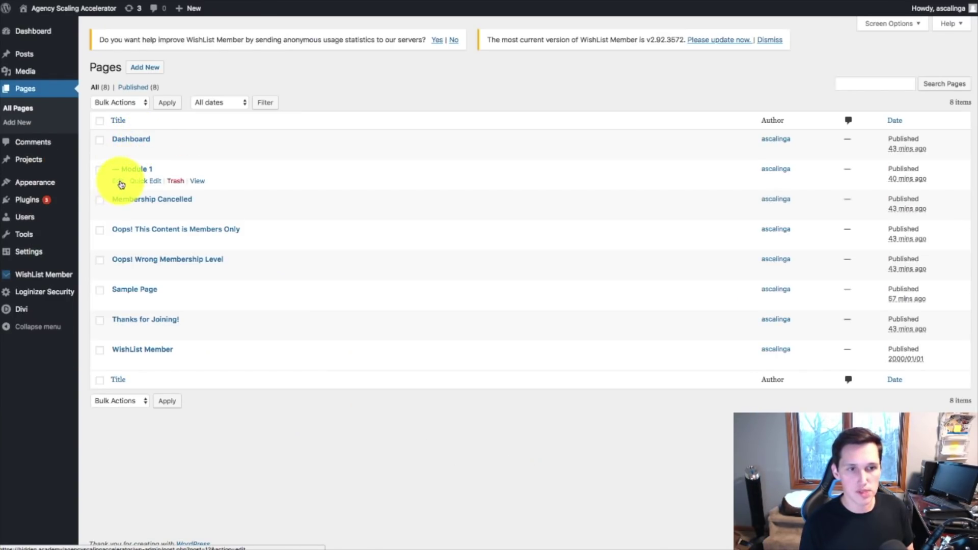
Open the Module 1 page for editing and protect its content as members only, granting access to the Training membership level
drag(175, 168, 124, 169)
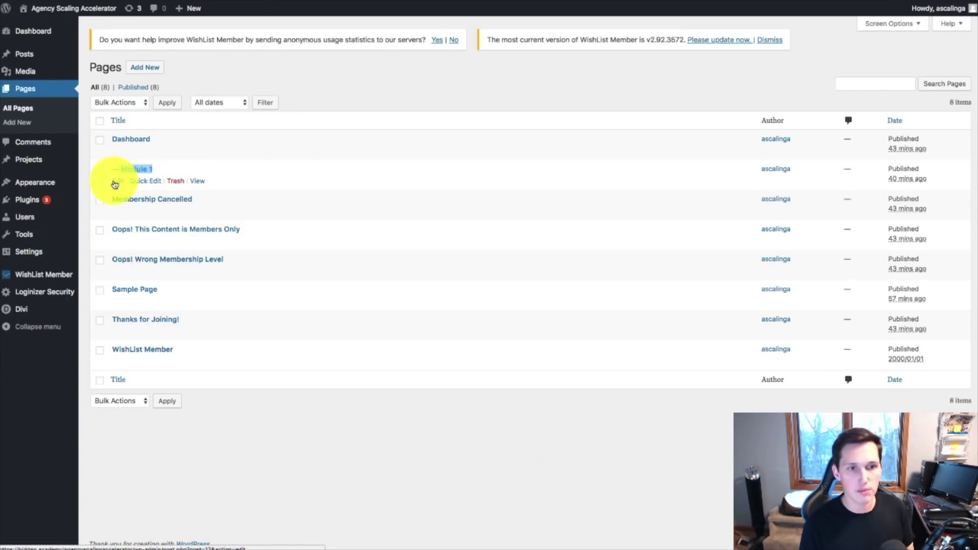
click(117, 182)
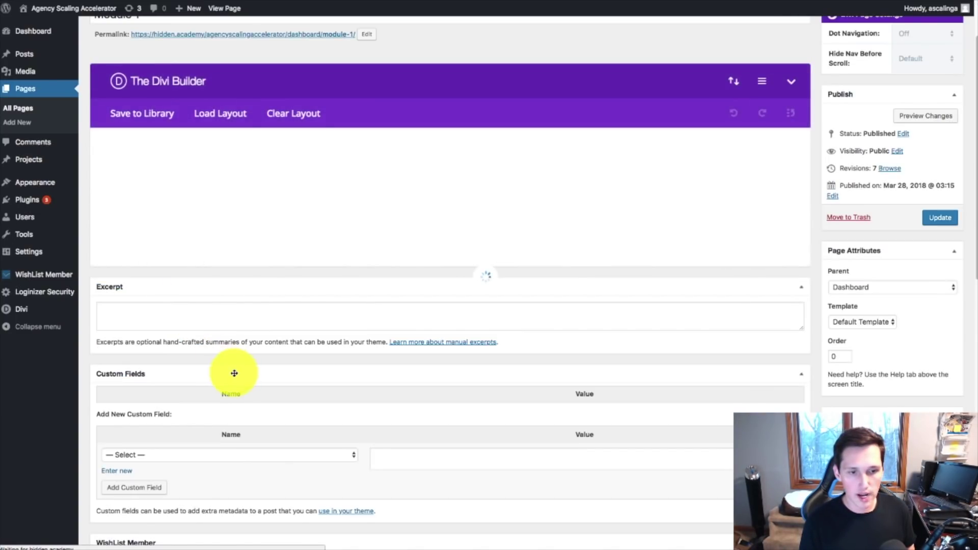
scroll(234, 372, down, 7)
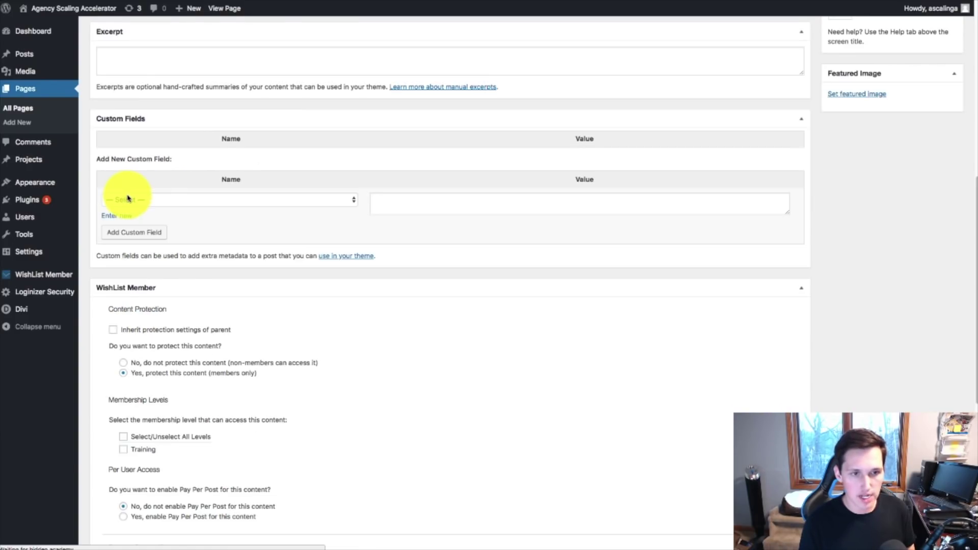
scroll(131, 234, down, 4)
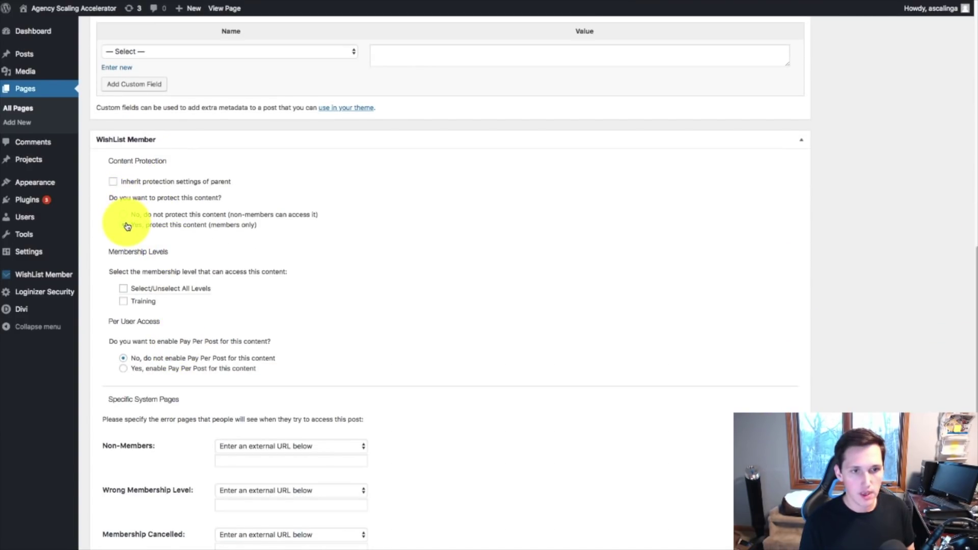
click(126, 227)
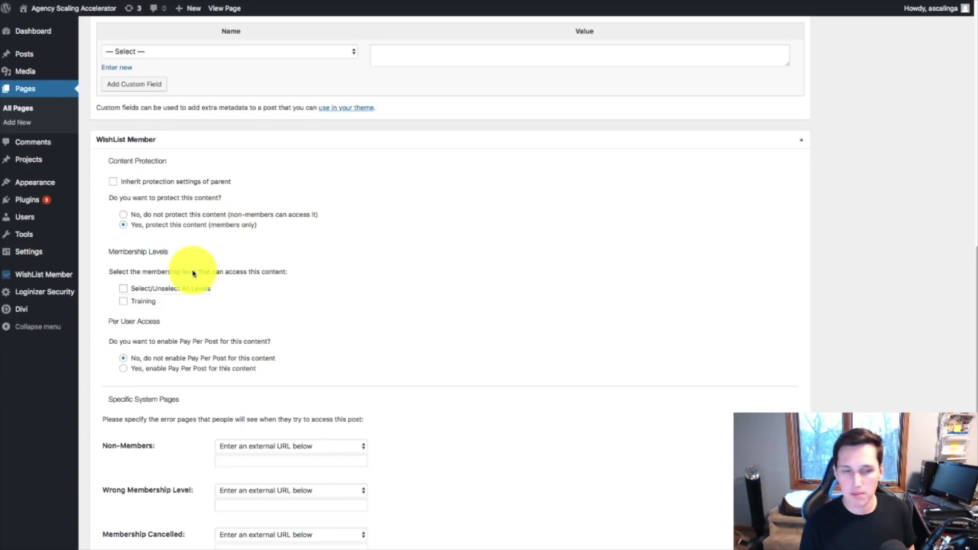
click(125, 306)
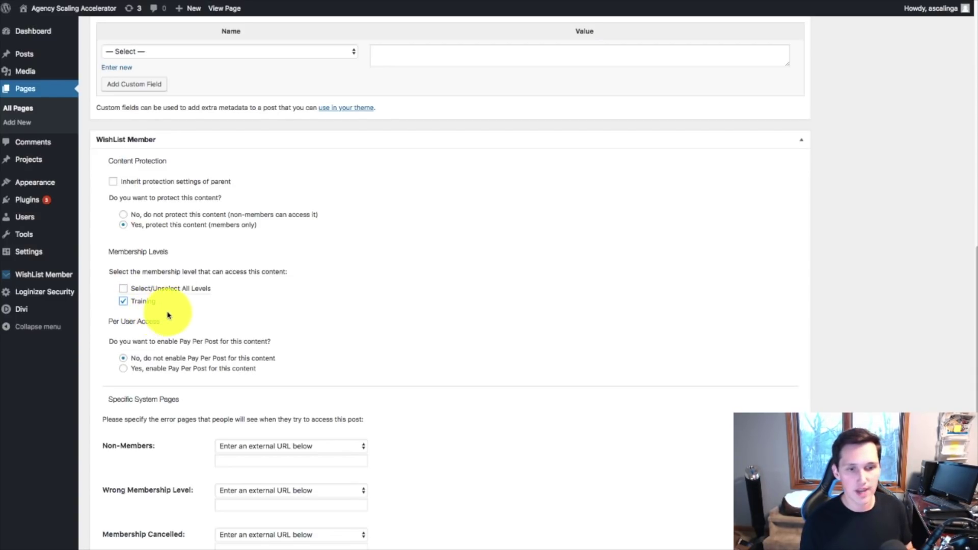
Review the Specific System Pages options for Module 1, update the page and view it on the site
scroll(202, 371, down, 2)
drag(113, 308, 359, 338)
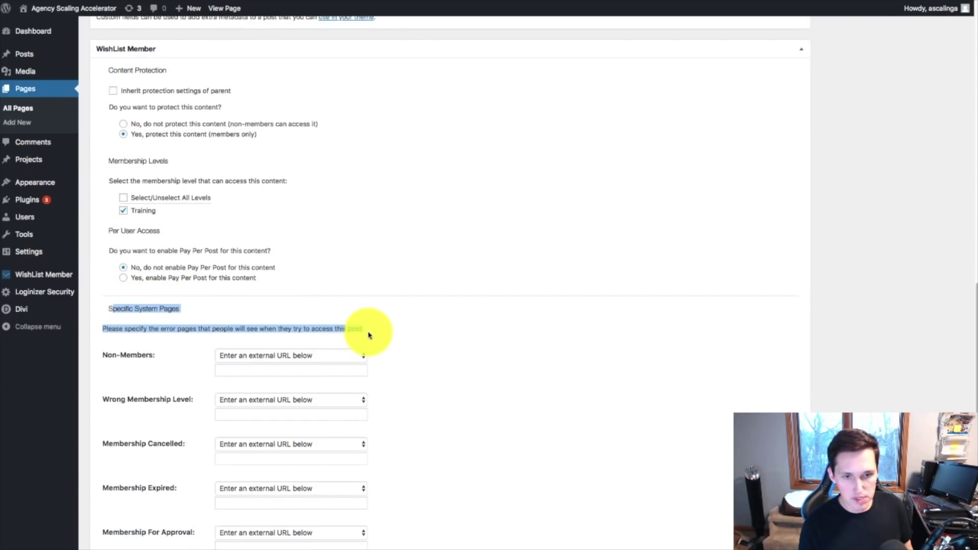
scroll(187, 301, down, 3)
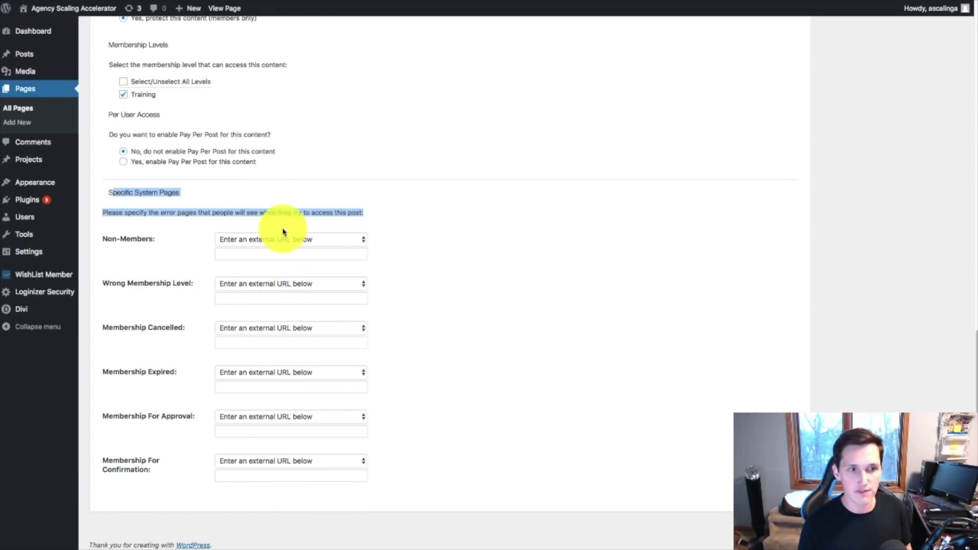
drag(364, 213, 106, 192)
click(173, 190)
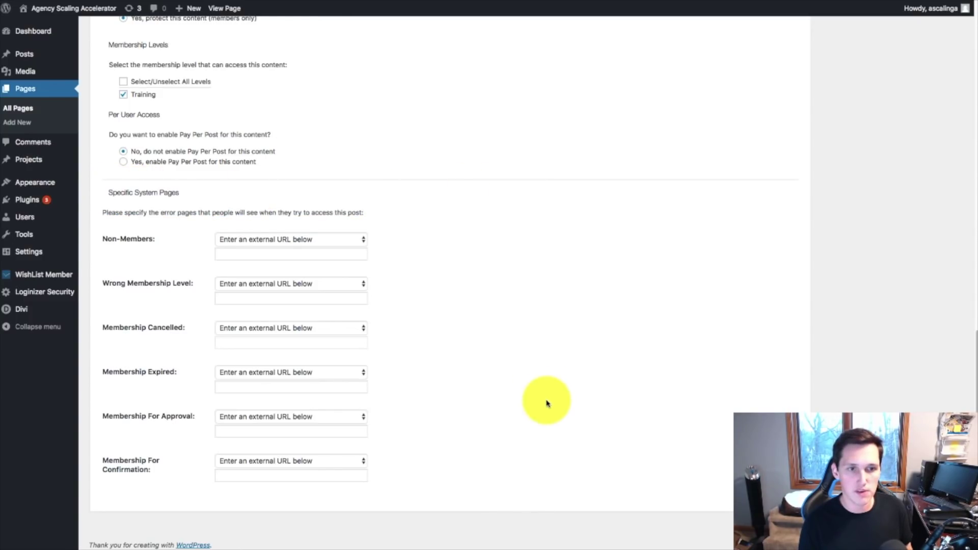
scroll(556, 407, up, 15)
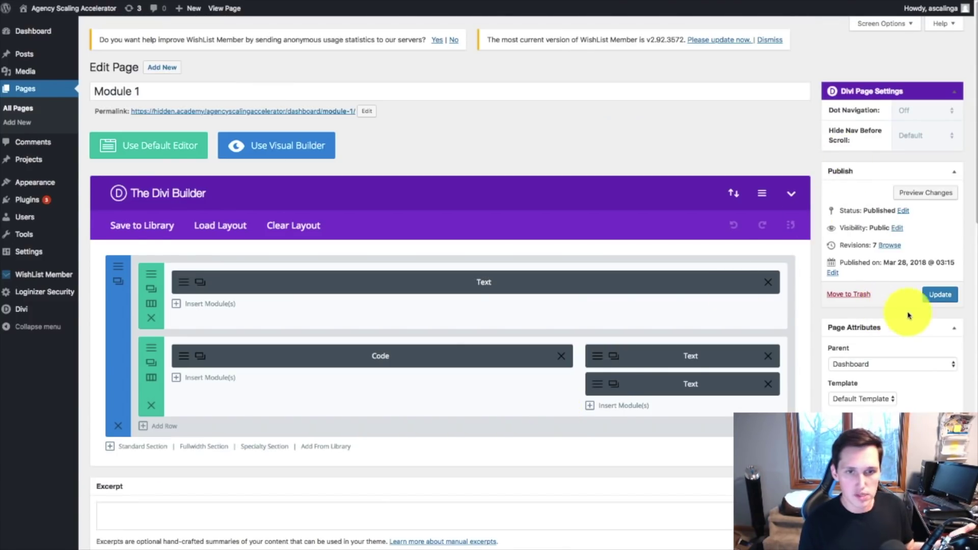
click(939, 294)
click(225, 8)
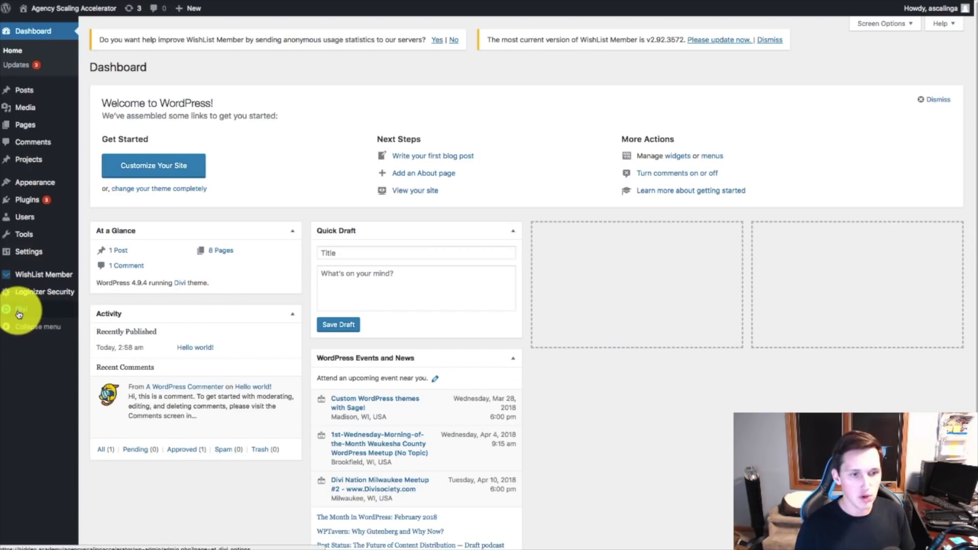
Open the Divi Library and examine its layout import option, closing the Portability dialog without importing a file
mouse_move(18, 314)
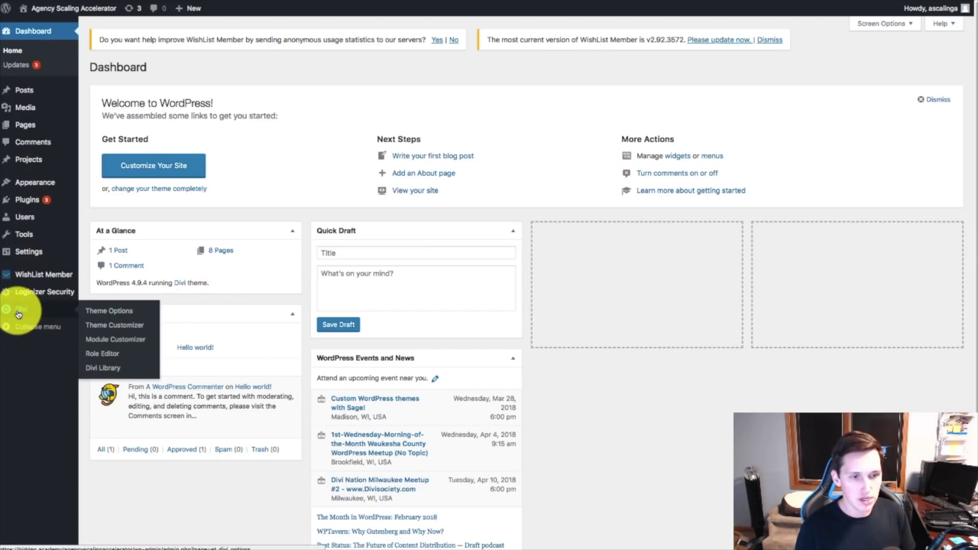
click(116, 371)
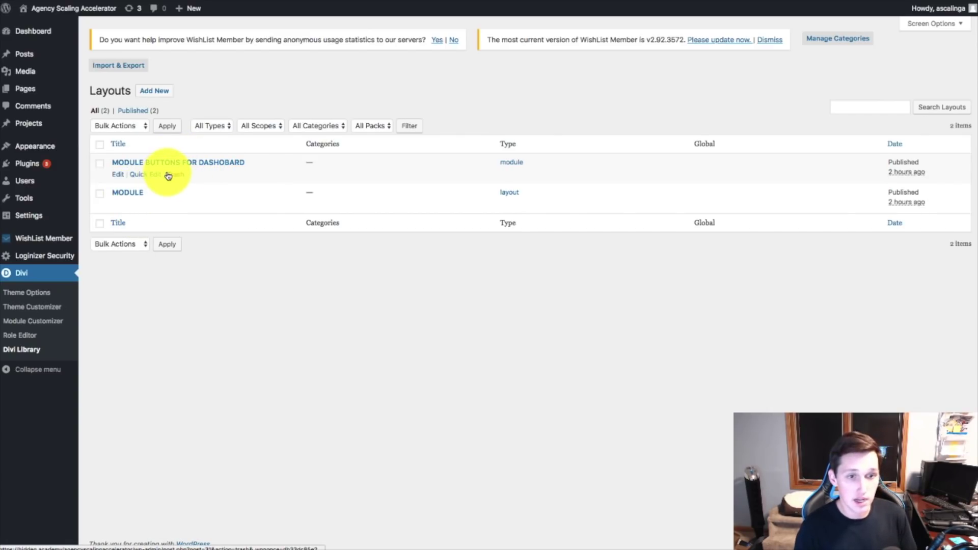
click(119, 65)
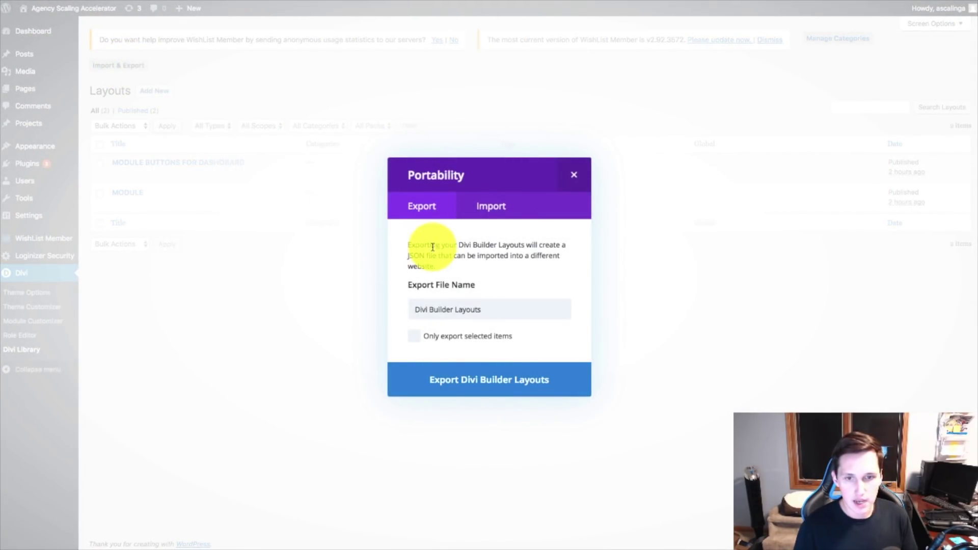
click(490, 208)
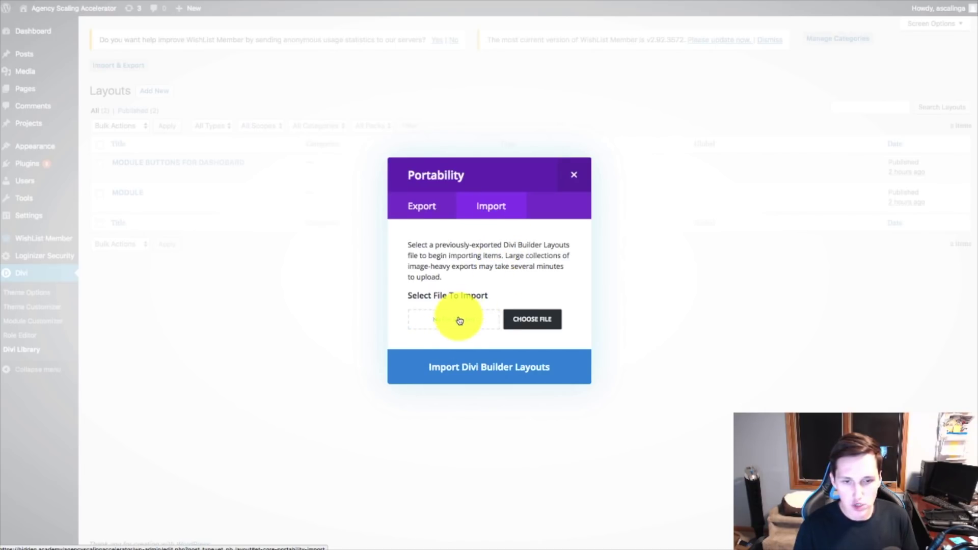
mouse_move(58, 546)
mouse_down()
mouse_move(221, 401)
mouse_move(244, 363)
mouse_move(460, 321)
mouse_move(306, 423)
mouse_move(43, 549)
mouse_up()
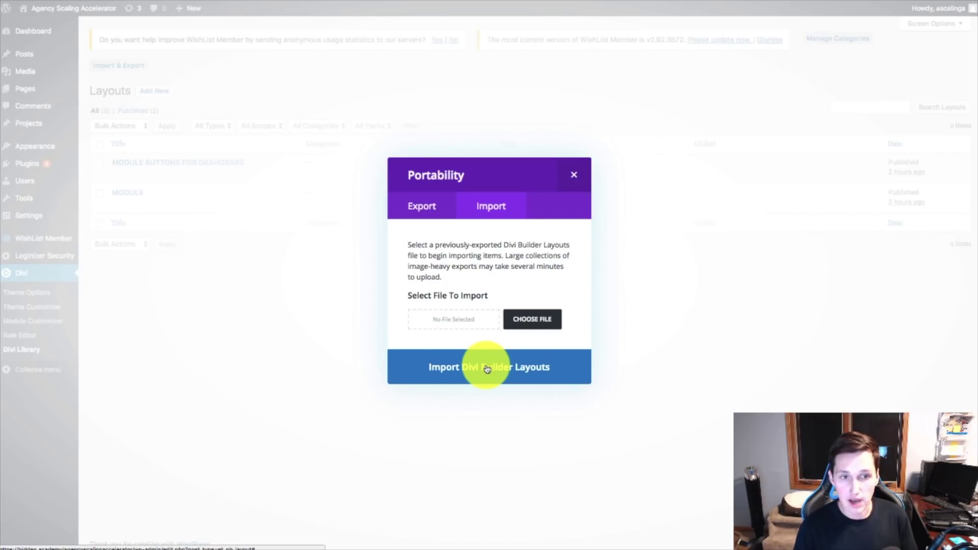
click(280, 330)
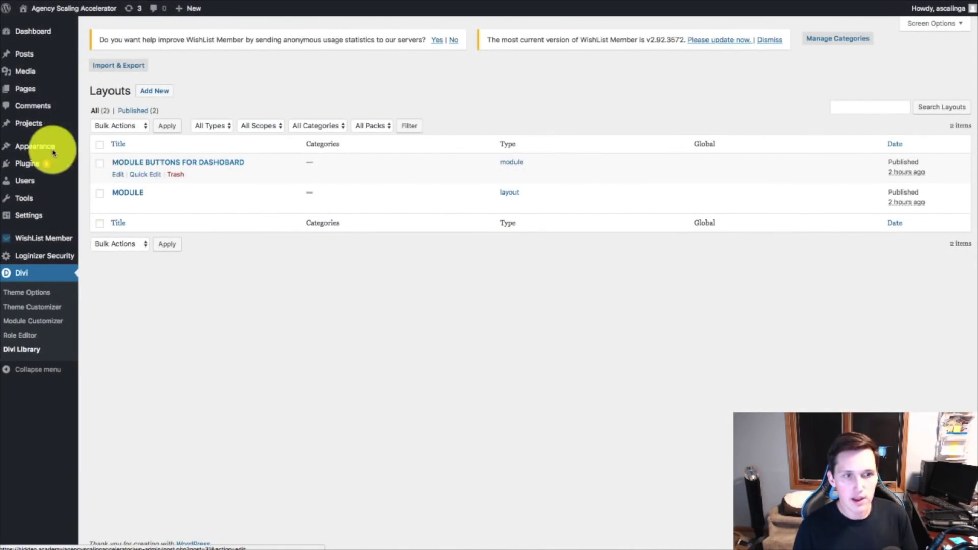
Add a page titled "NEW MODULE", enable the Divi Builder and load the saved MODULE layout
mouse_move(34, 96)
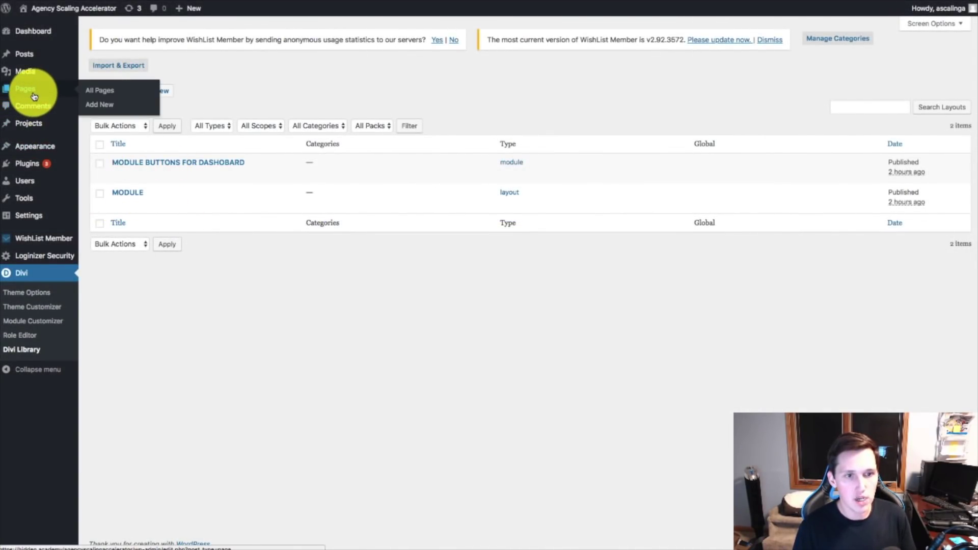
click(110, 106)
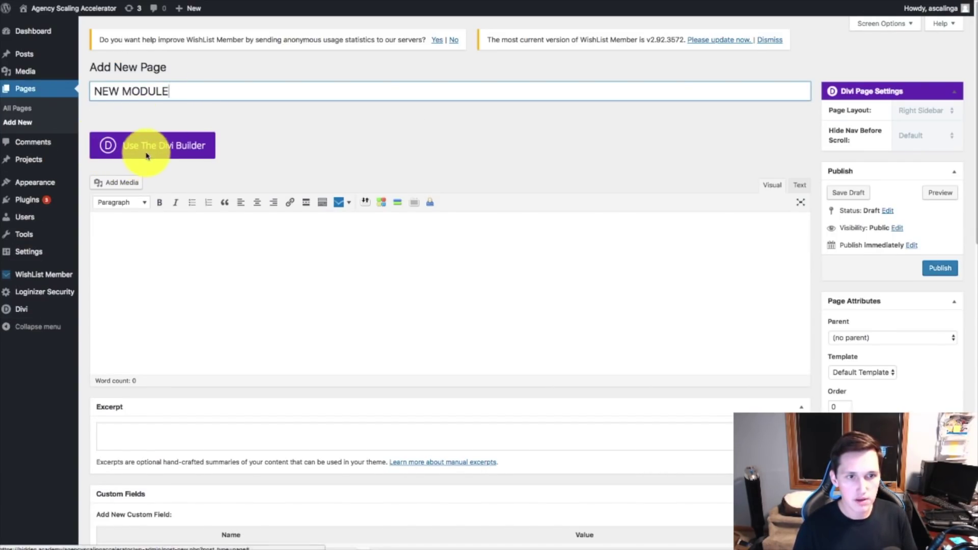
click(147, 153)
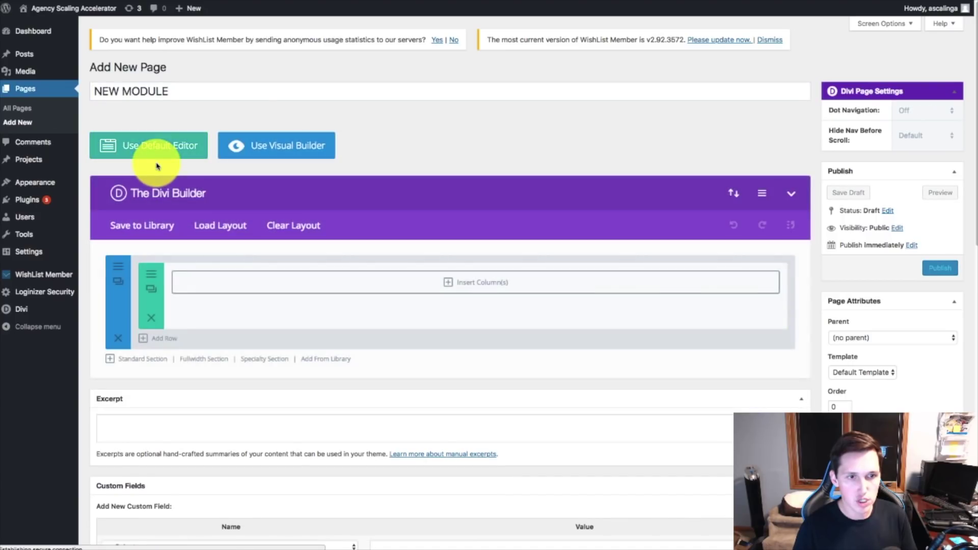
click(216, 227)
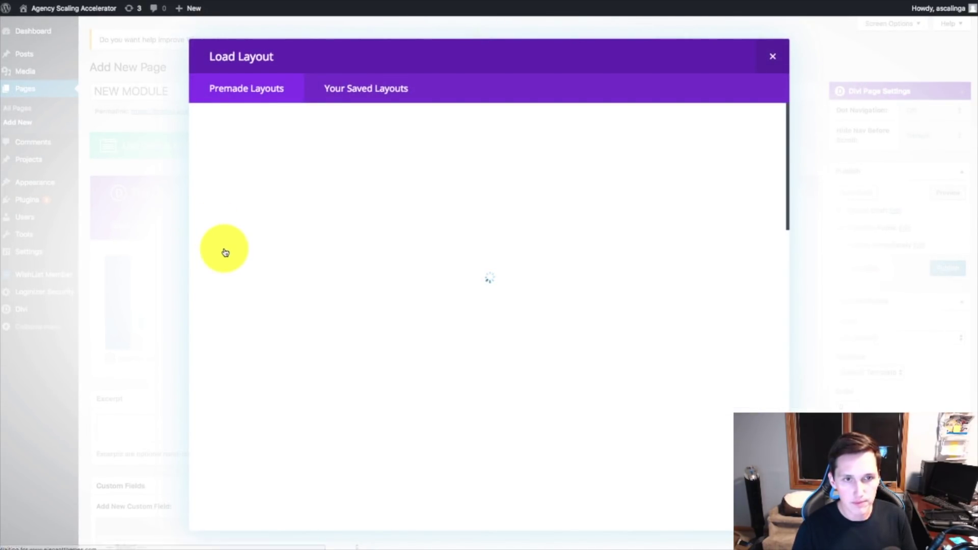
click(379, 93)
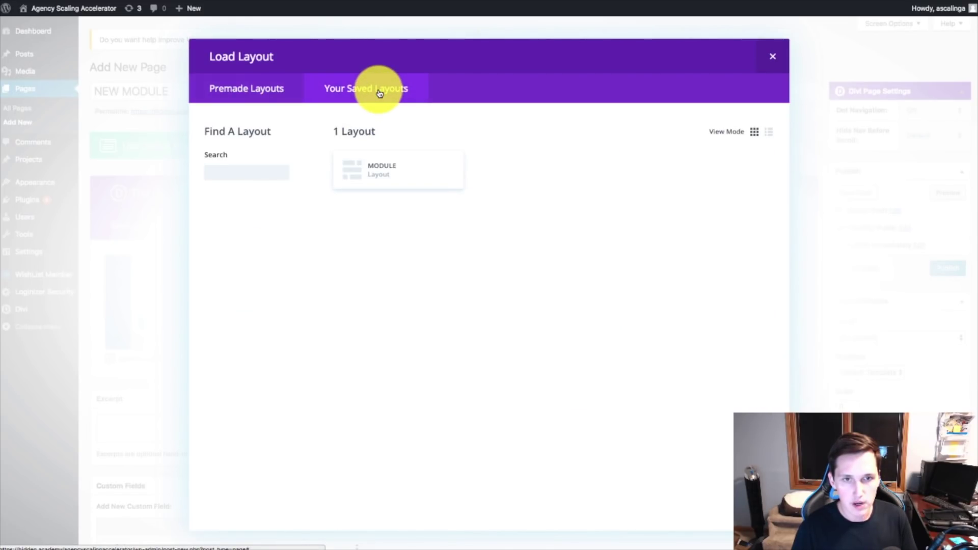
click(403, 176)
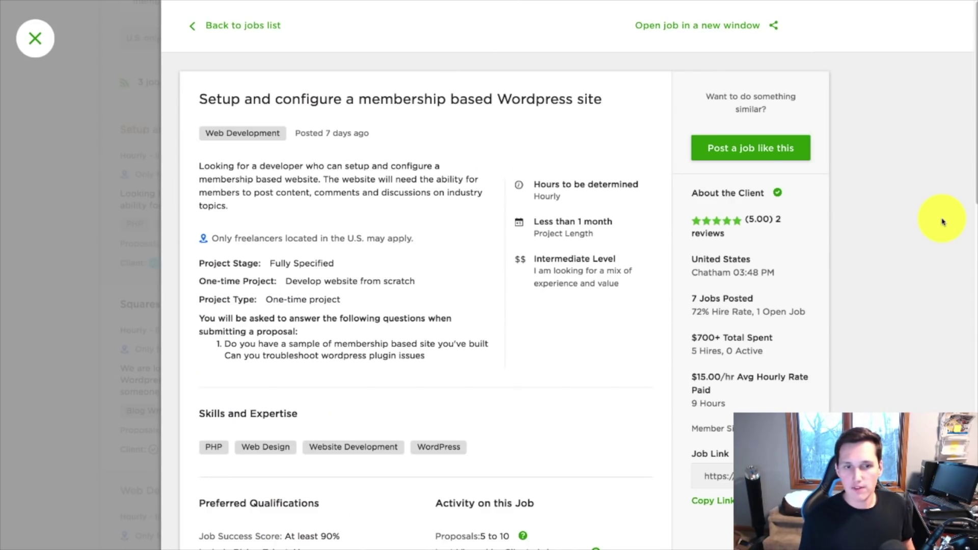
Switch to Upwork and examine the "Setup and configure a membership based Wordpress site" job's requirements, client details and activity
scroll(526, 289, down, 10)
drag(805, 288, 552, 280)
scroll(360, 225, up, 9)
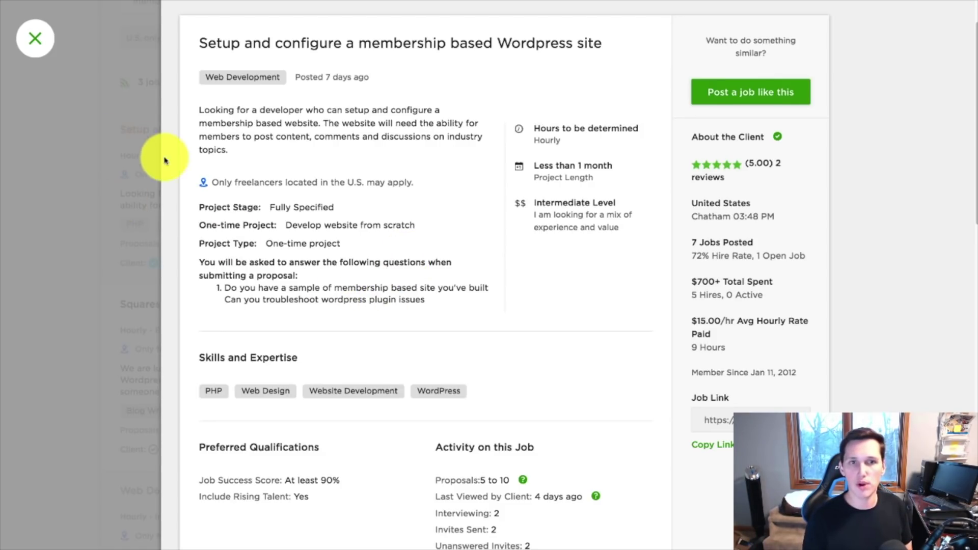
scroll(204, 168, down, 1)
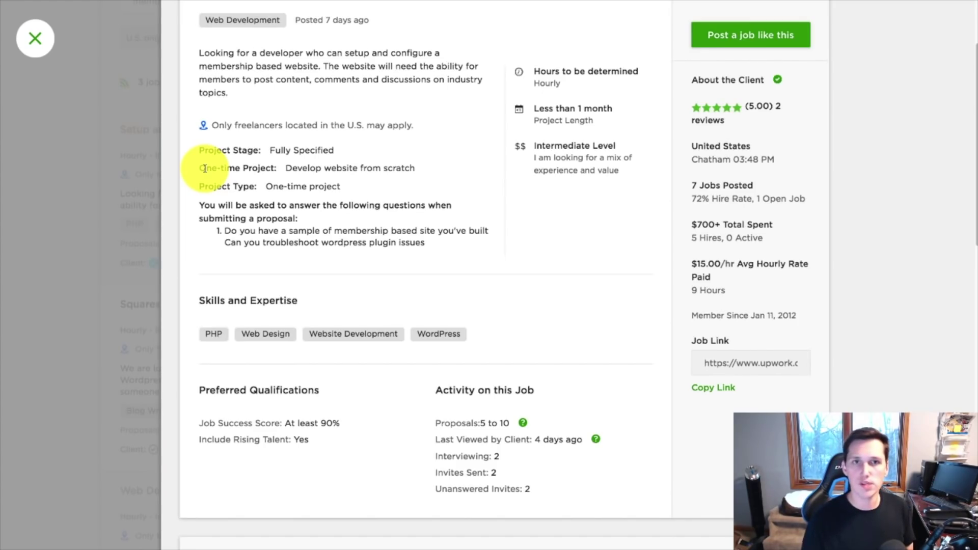